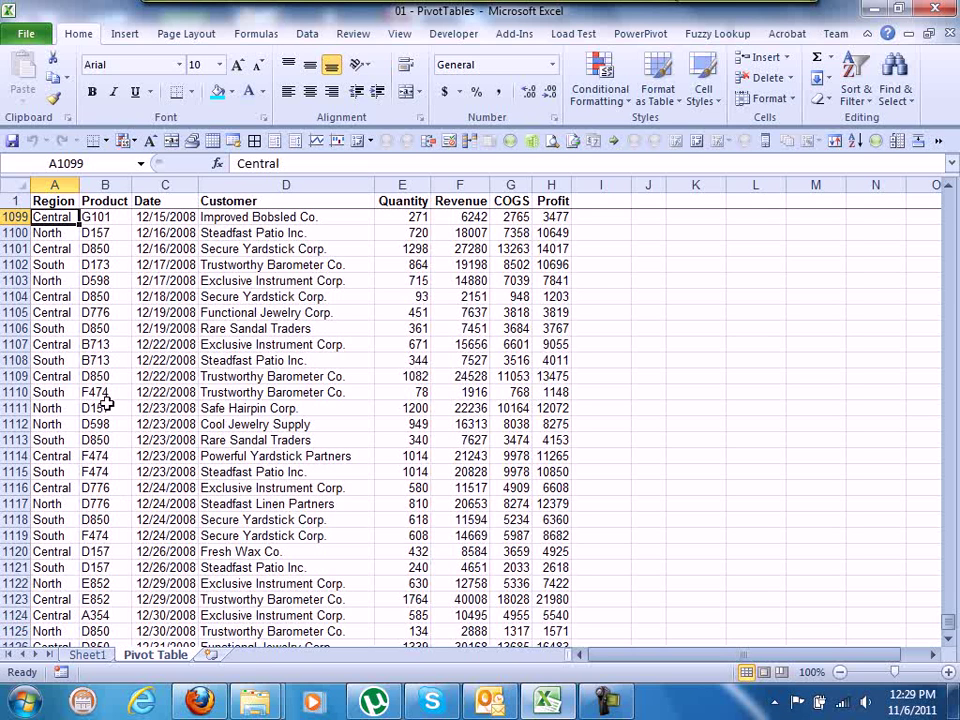
Insert a PivotTable from 'Pivot Table'!$A$1:$H$1127 onto a new worksheet
click(124, 34)
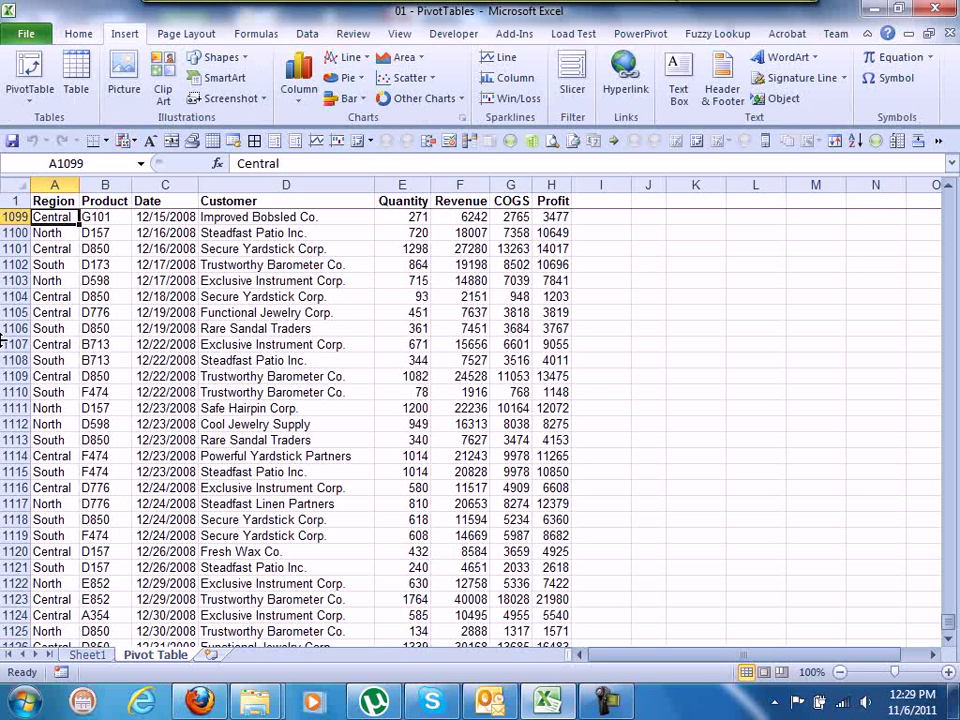
click(20, 90)
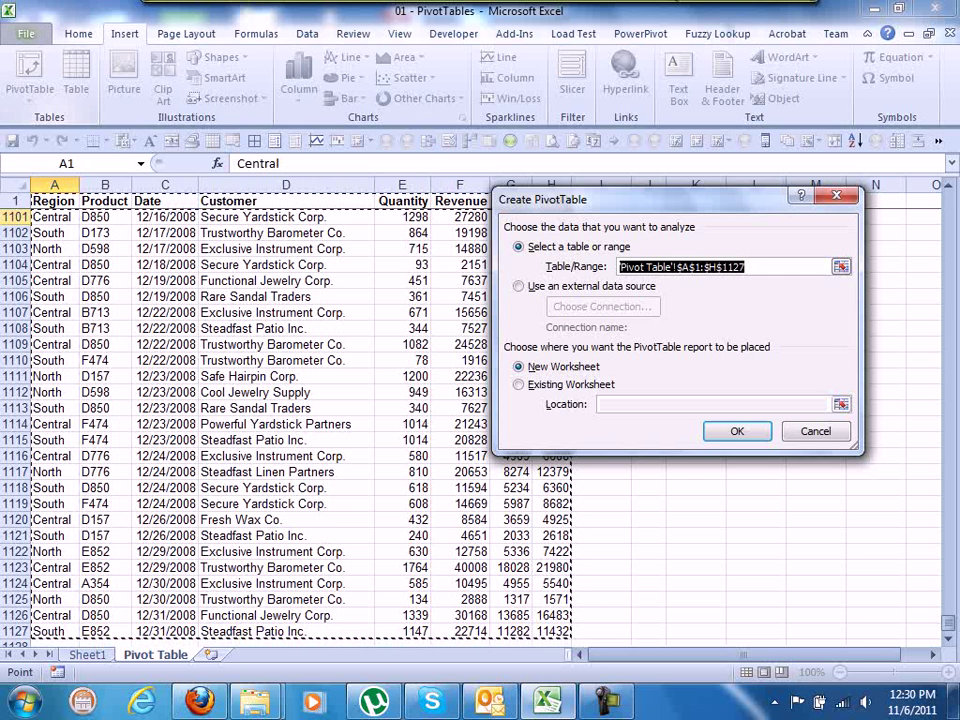
click(737, 431)
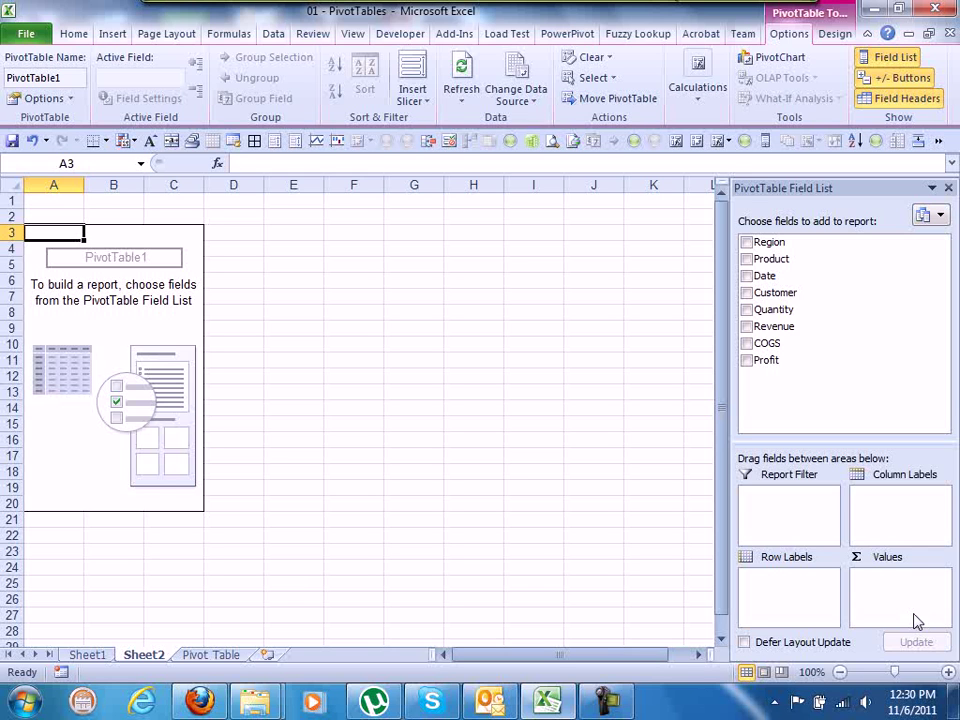
Place Customer in Row Labels, Product in Column Labels and Revenue in Values
drag(775, 292, 812, 598)
drag(789, 328, 927, 598)
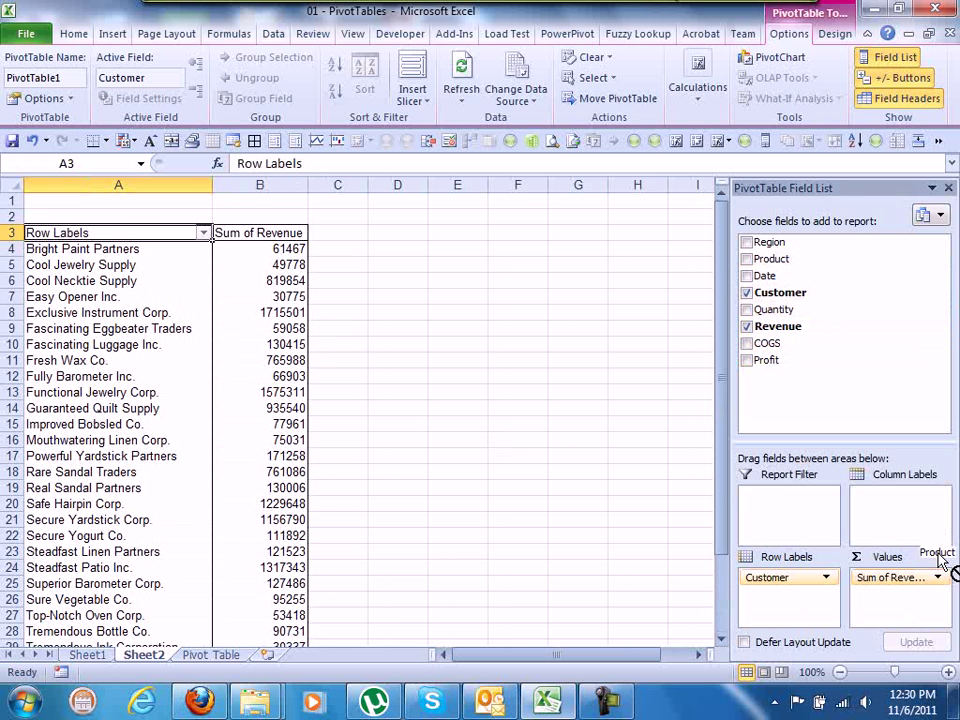
drag(775, 259, 900, 510)
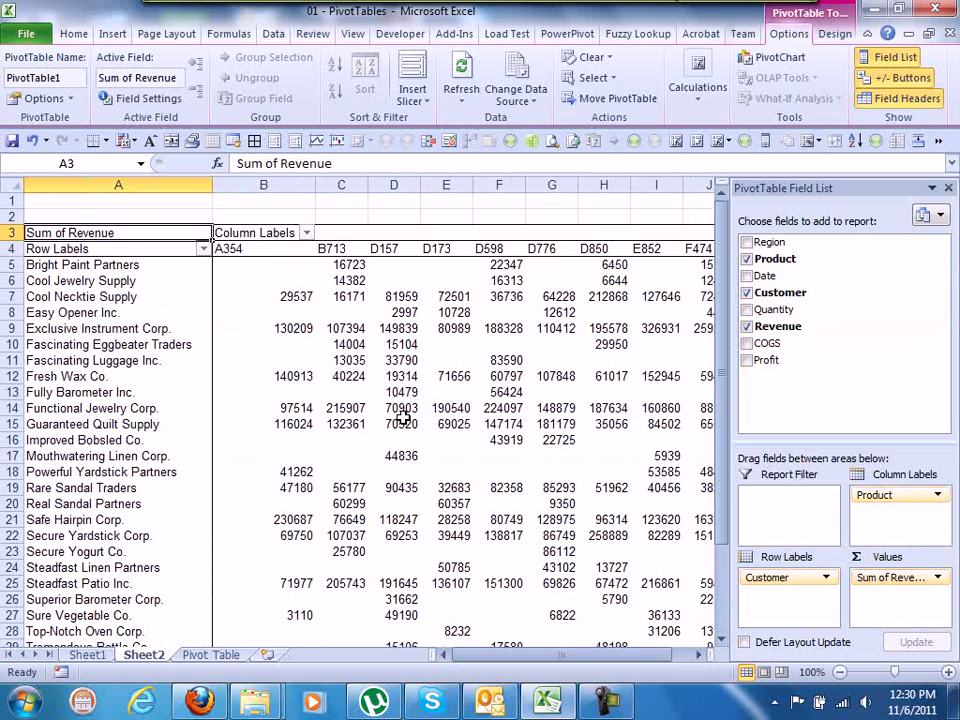
click(281, 266)
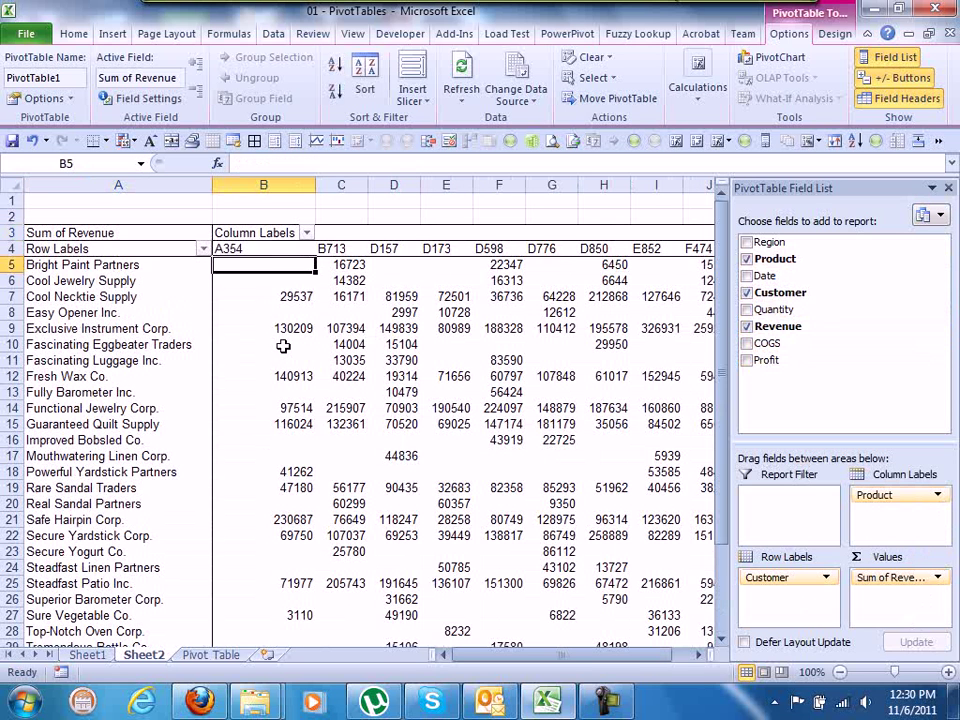
scroll(283, 345, down, 4)
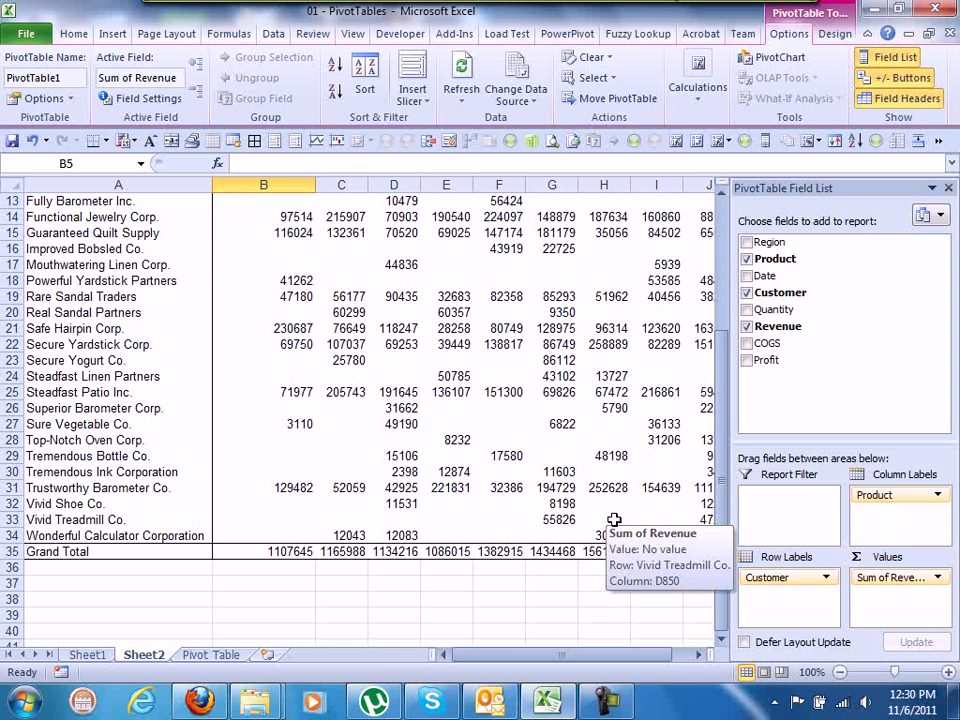
scroll(614, 520, up, 4)
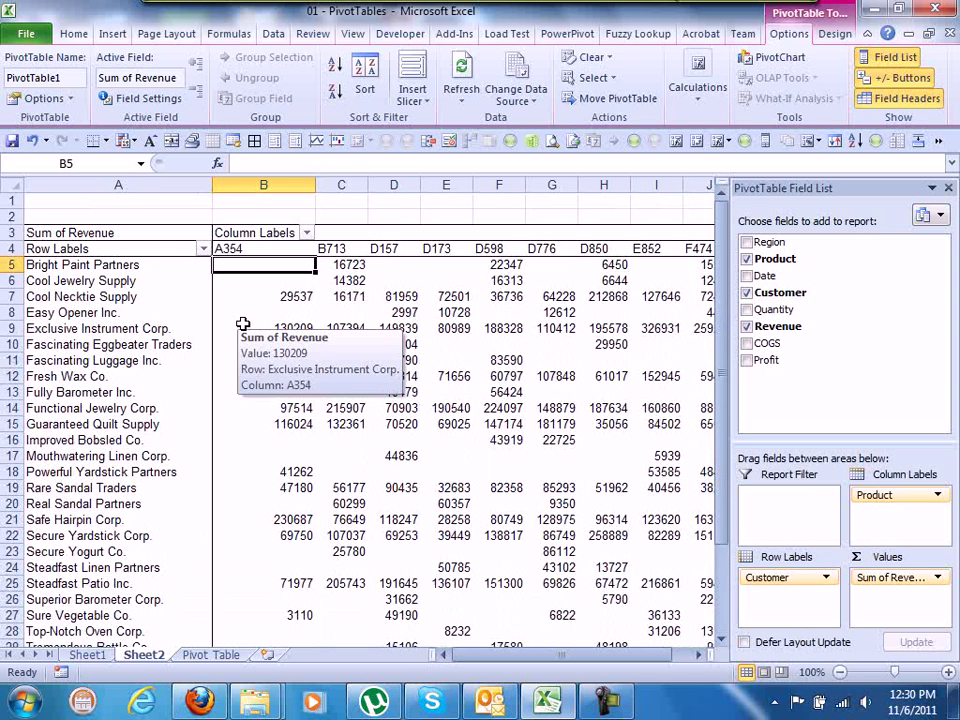
Set the PivotTable Options so empty cells show 0
click(71, 99)
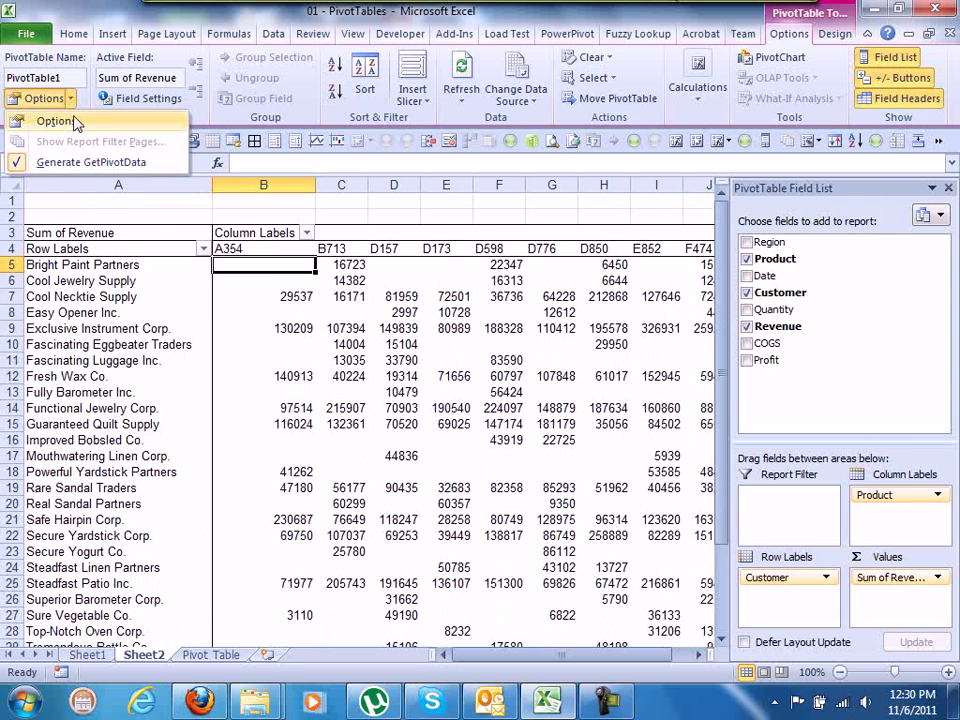
click(47, 120)
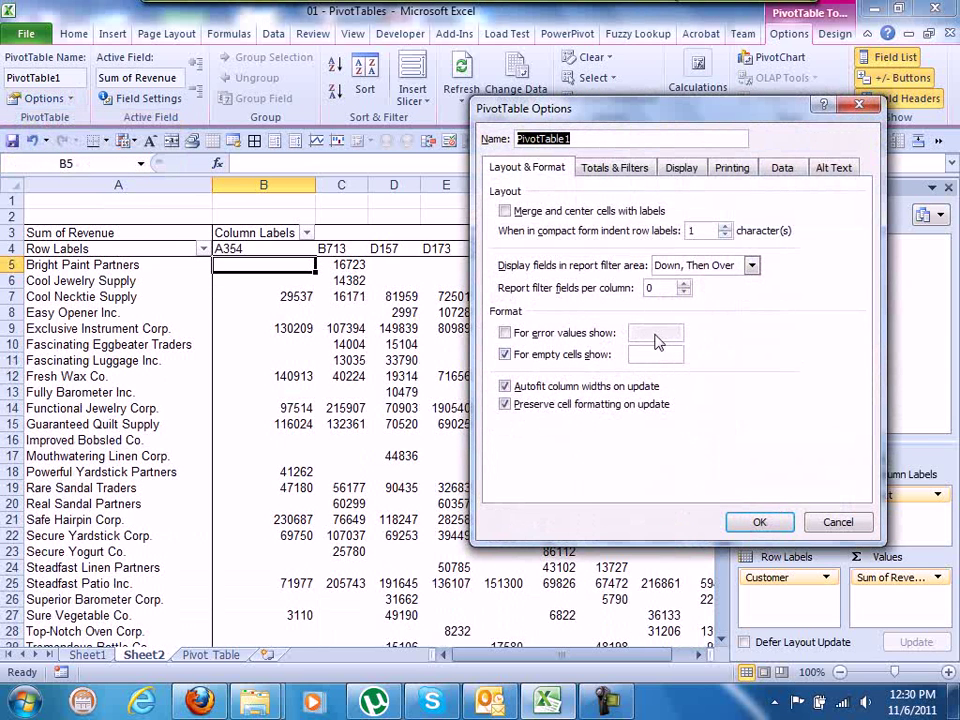
click(649, 354)
text(0)
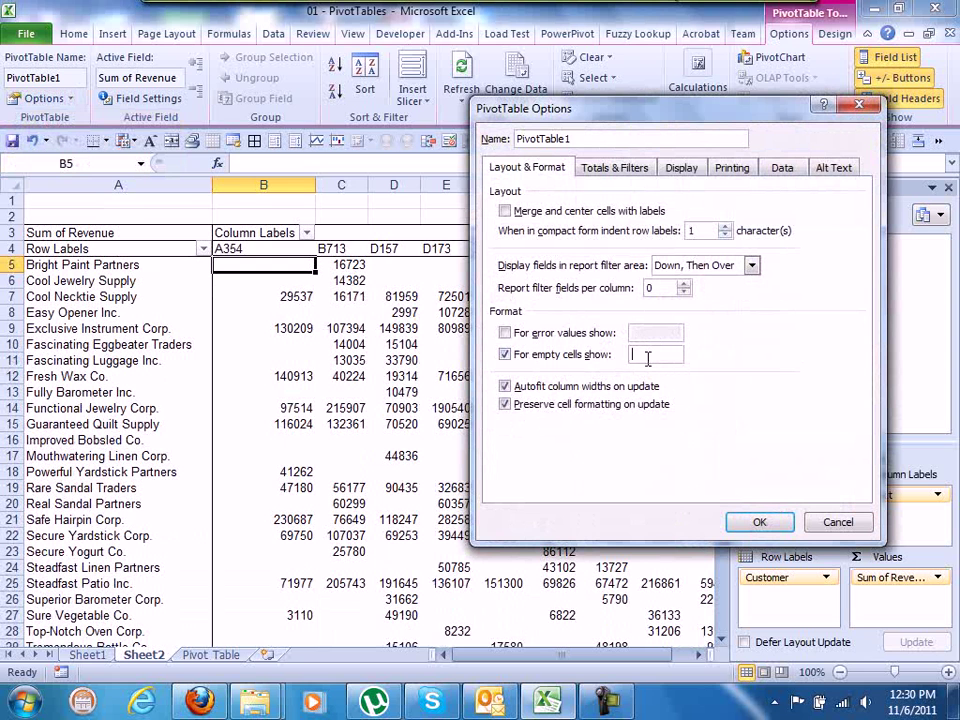
click(761, 521)
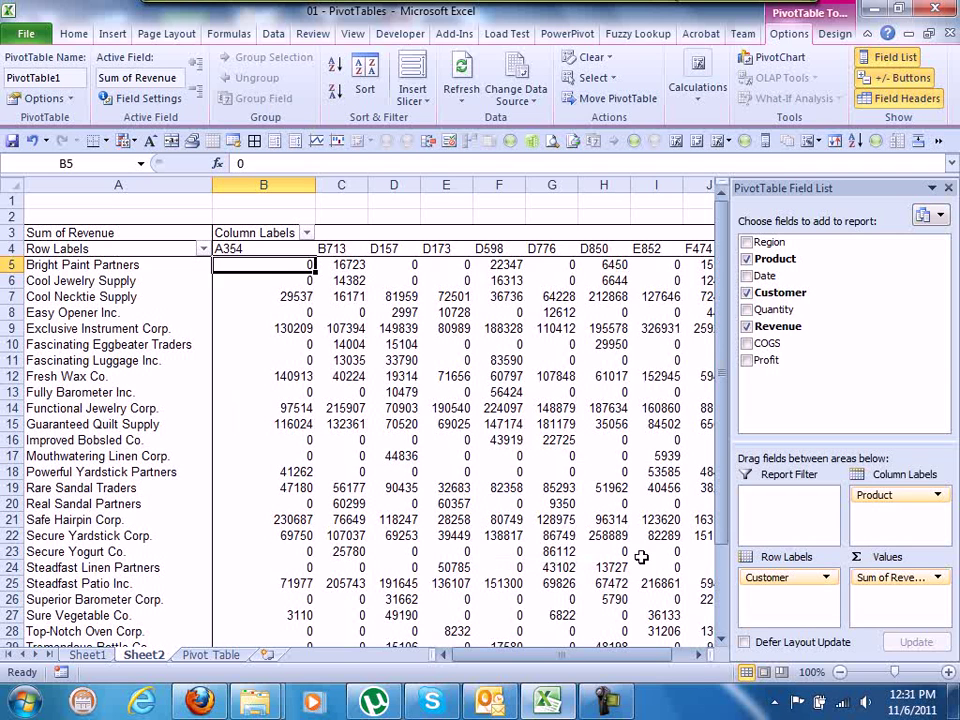
Switch the PivotTable to tabular form and move Region into the report filter
mouse_move(765, 243)
mouse_down()
mouse_move(848, 497)
mouse_move(818, 604)
mouse_up()
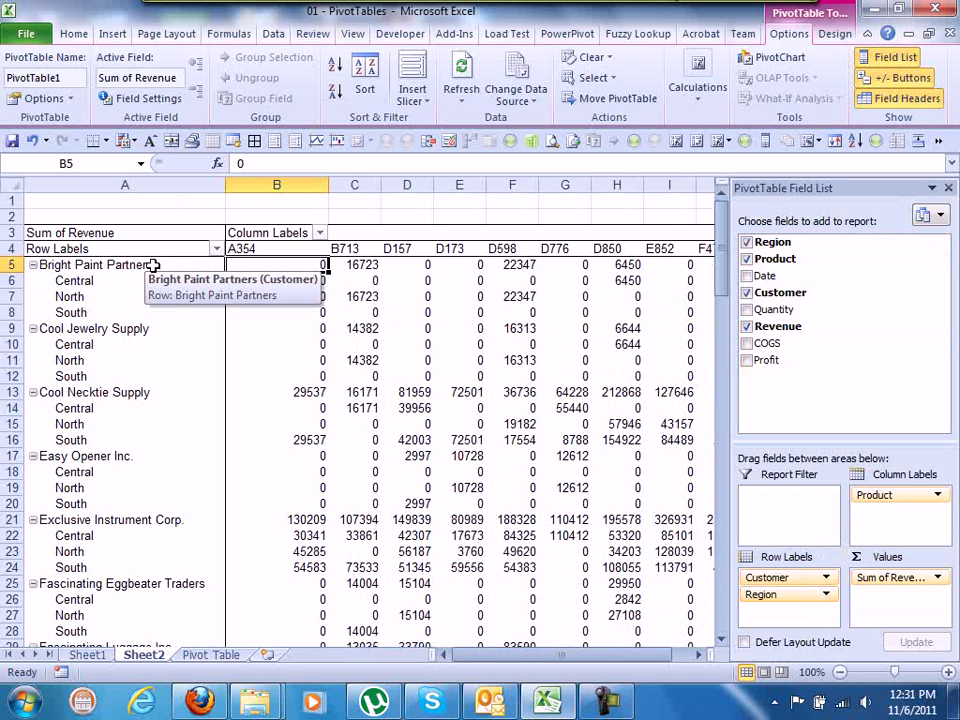
click(834, 33)
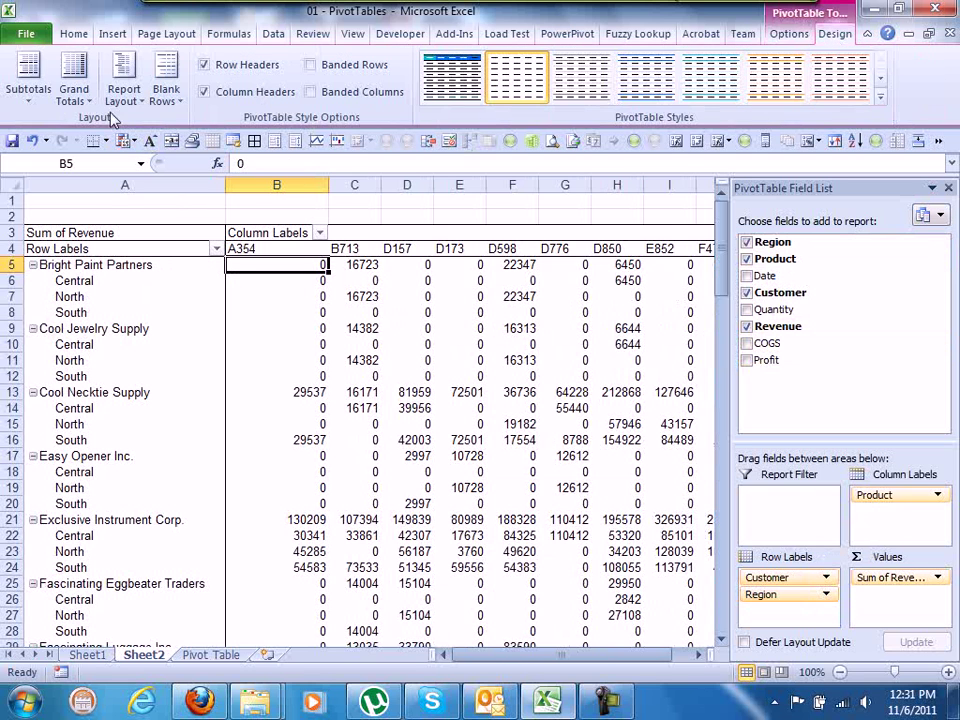
click(124, 90)
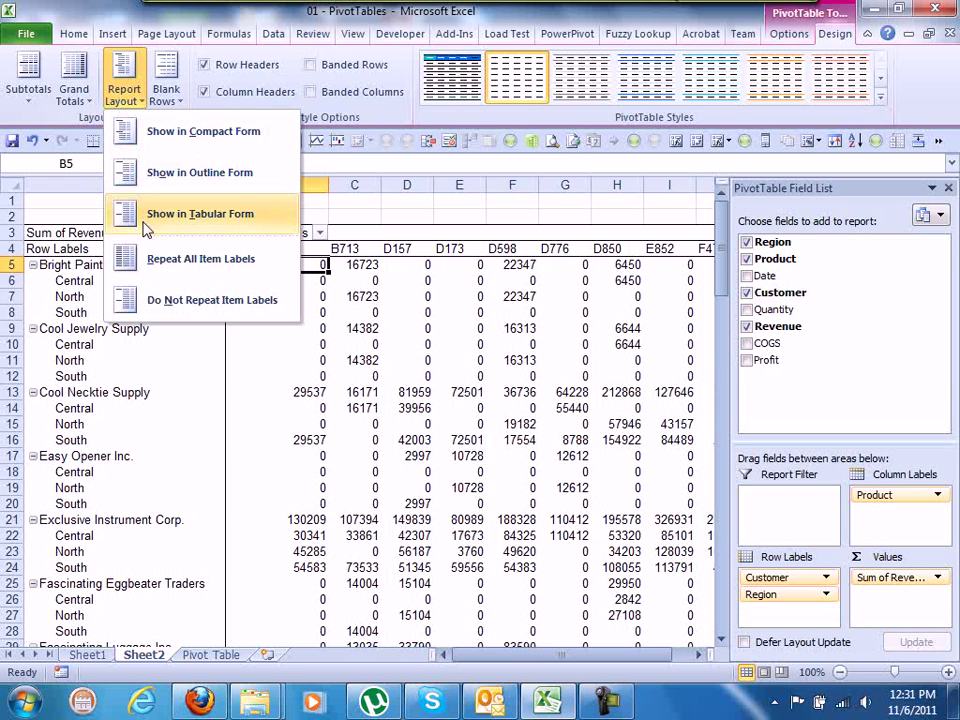
click(145, 225)
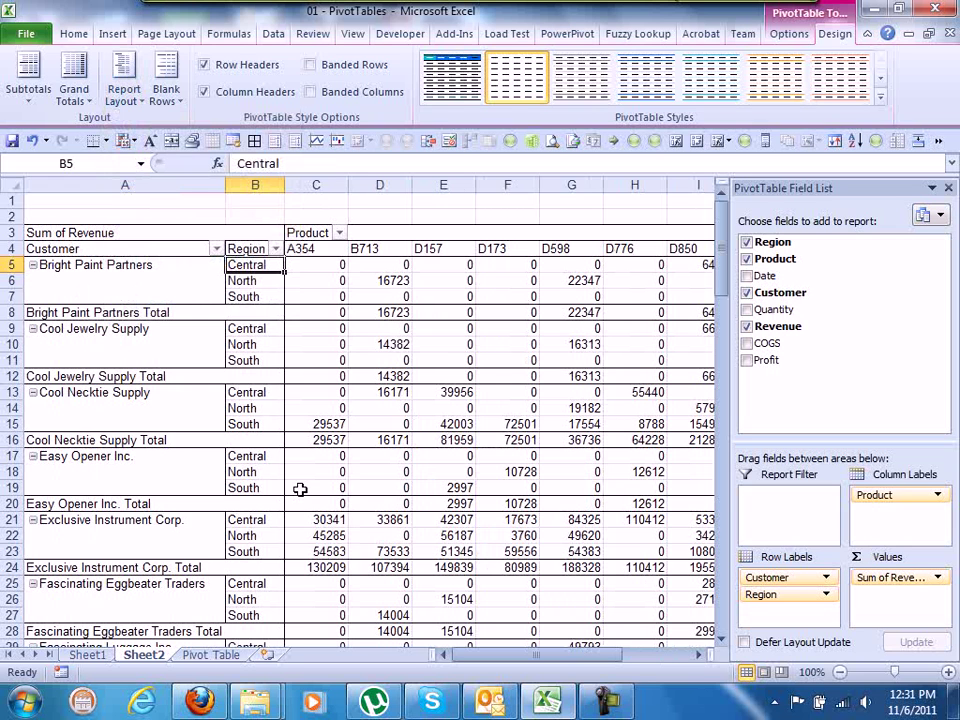
drag(767, 593, 778, 500)
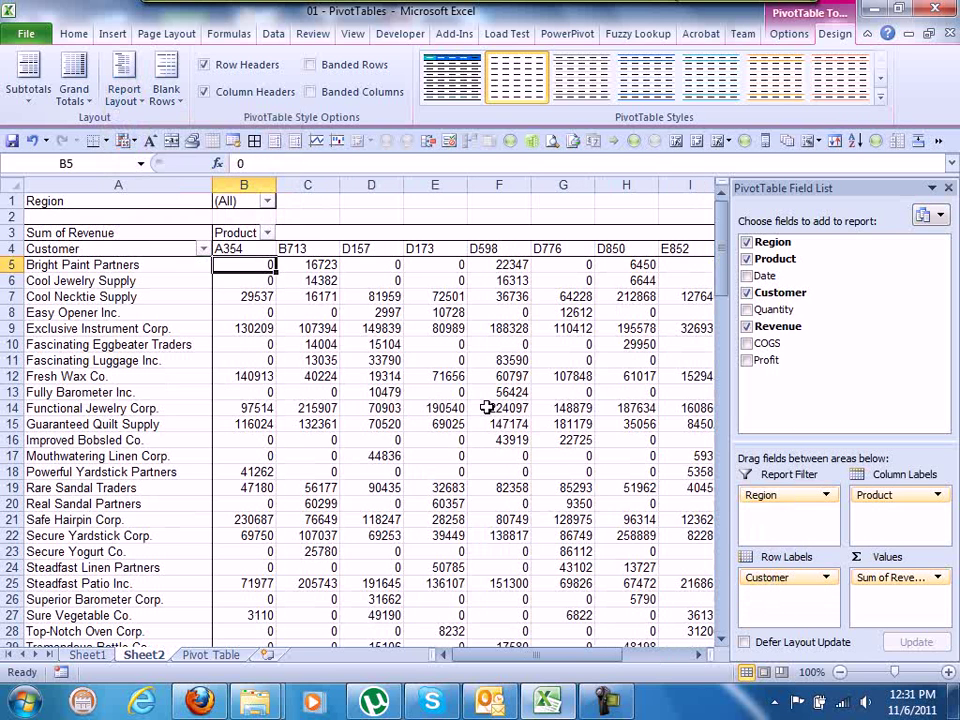
Turn on banded rows and banded columns and apply the blue custom PivotTable style
click(310, 64)
click(310, 91)
click(880, 97)
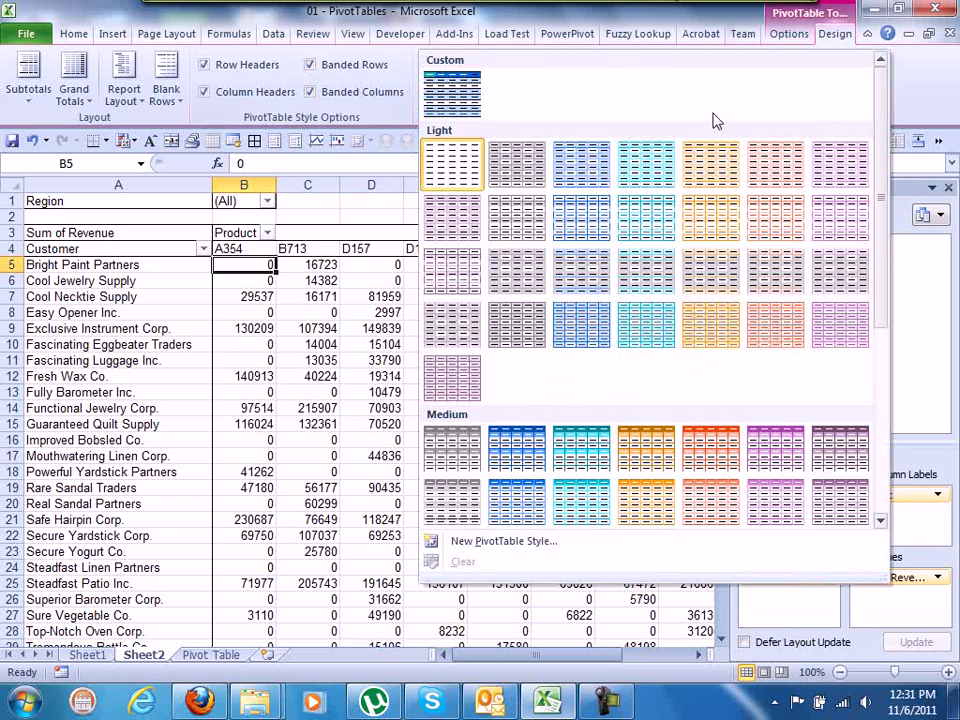
click(457, 105)
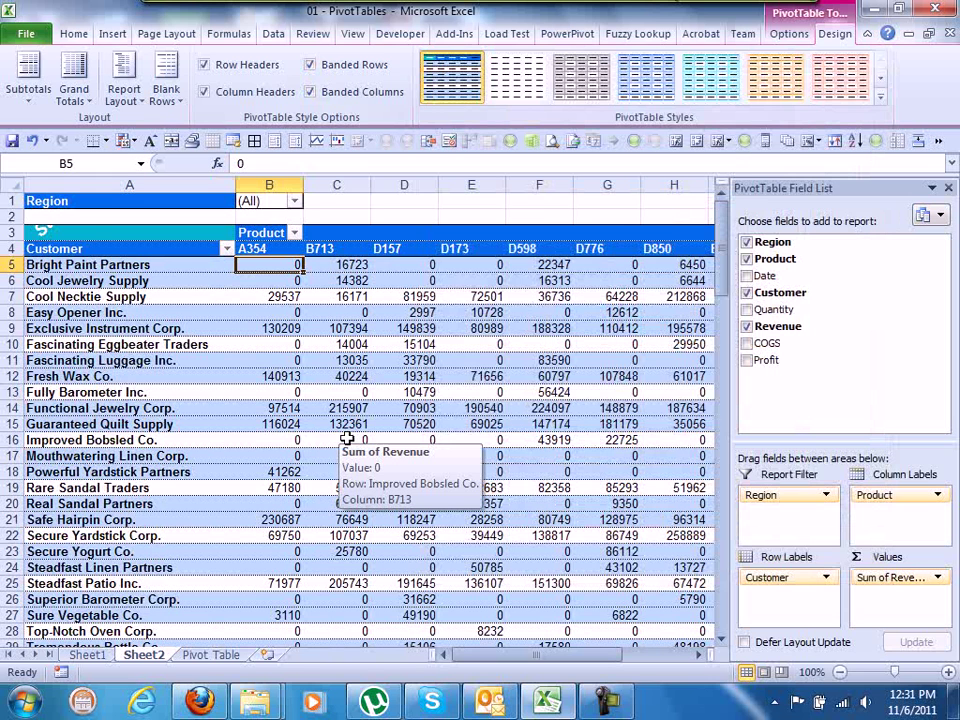
click(294, 201)
click(118, 273)
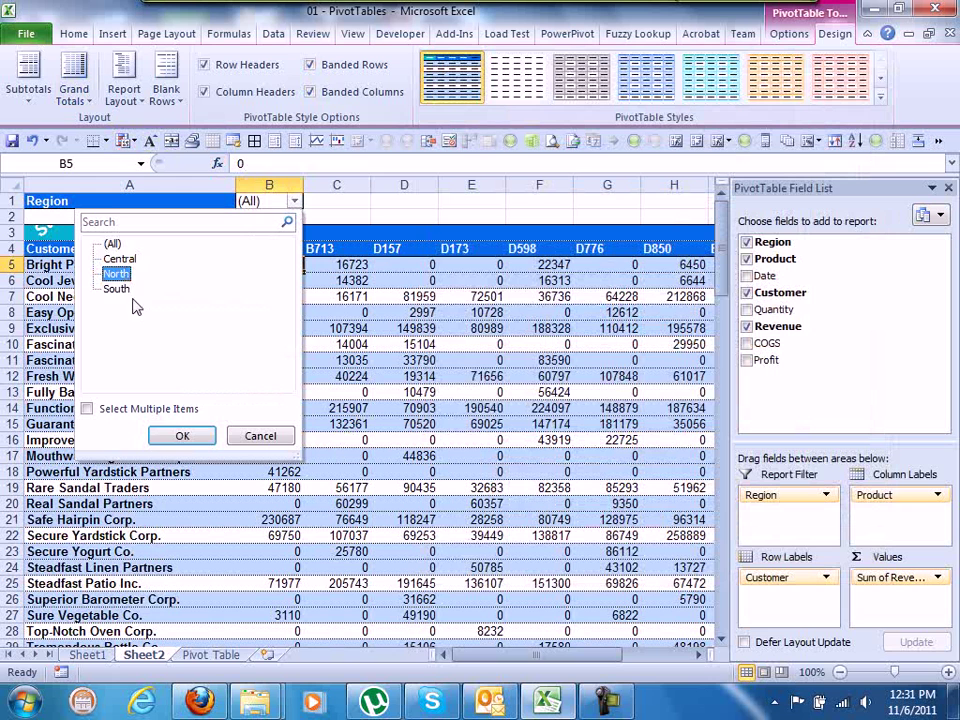
click(182, 436)
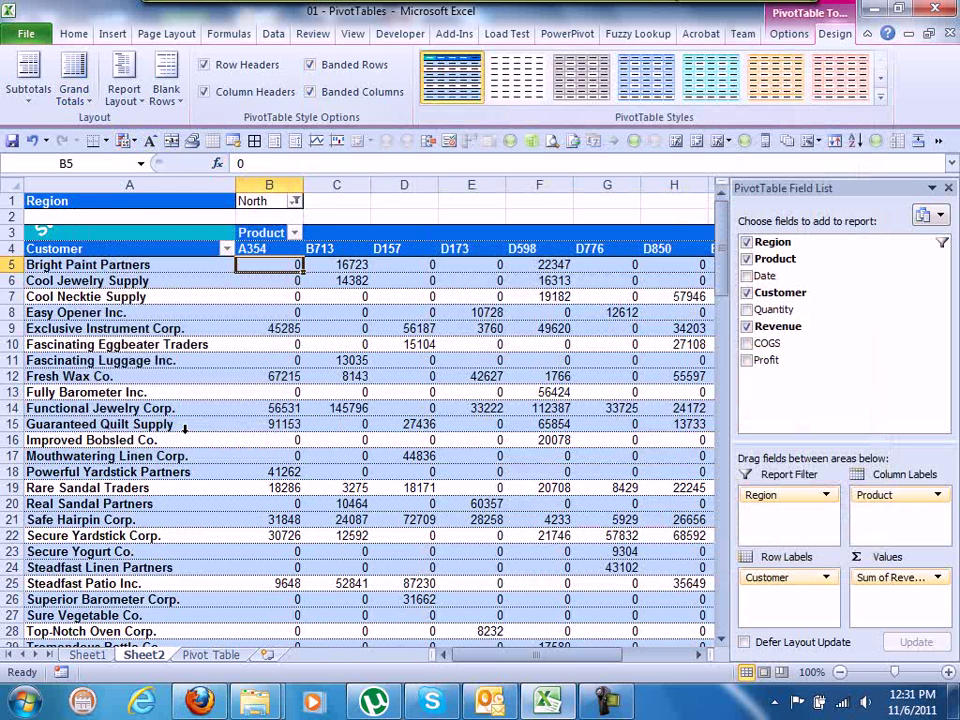
click(294, 201)
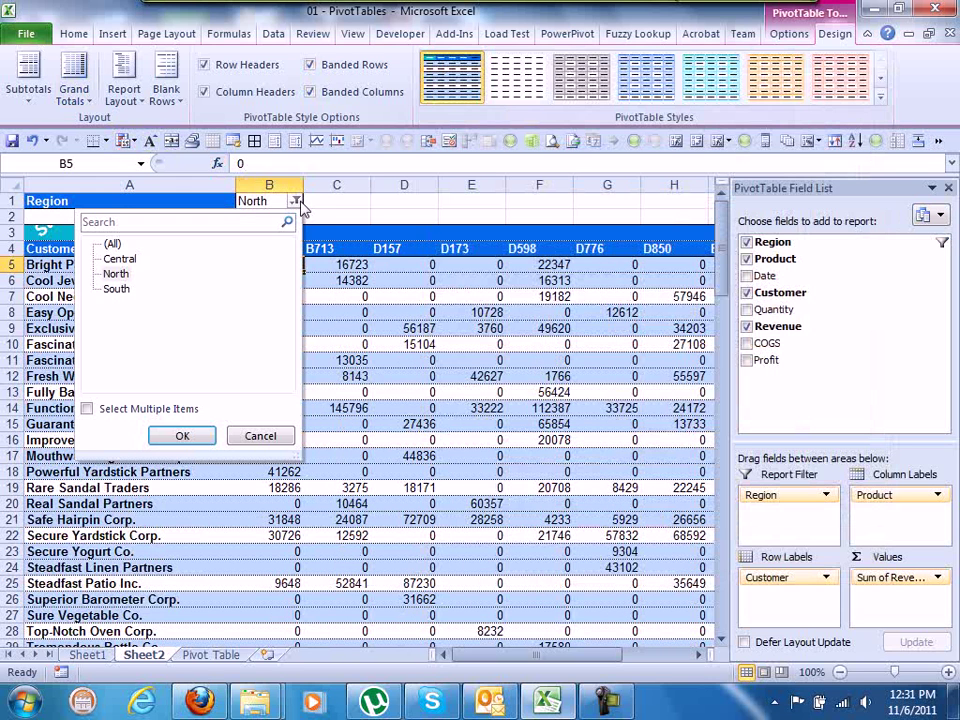
click(117, 289)
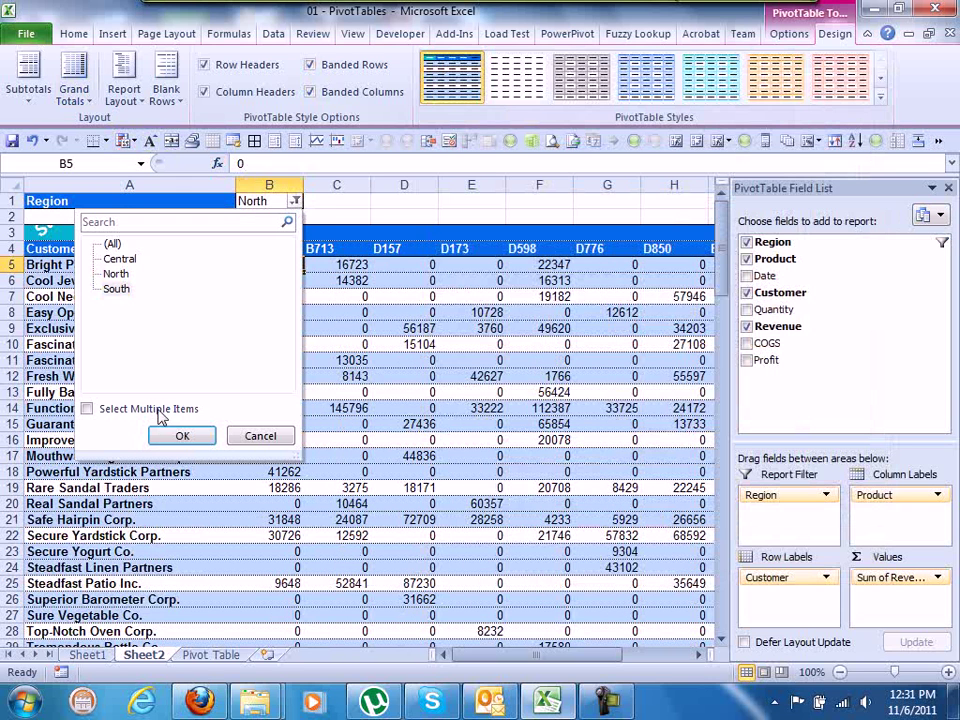
click(177, 434)
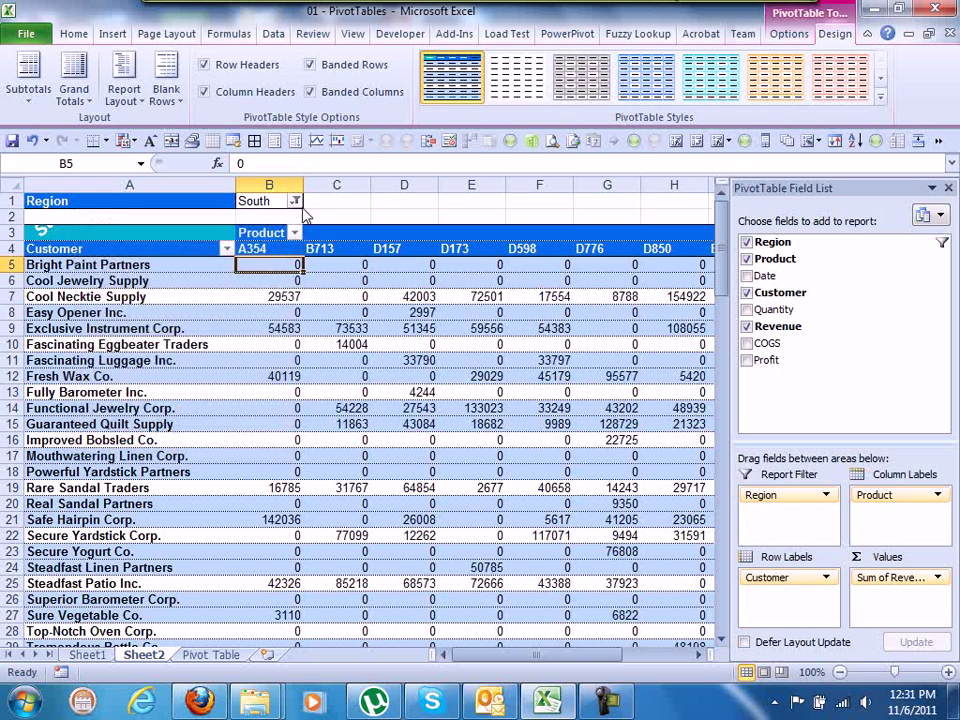
click(295, 201)
click(114, 244)
click(182, 435)
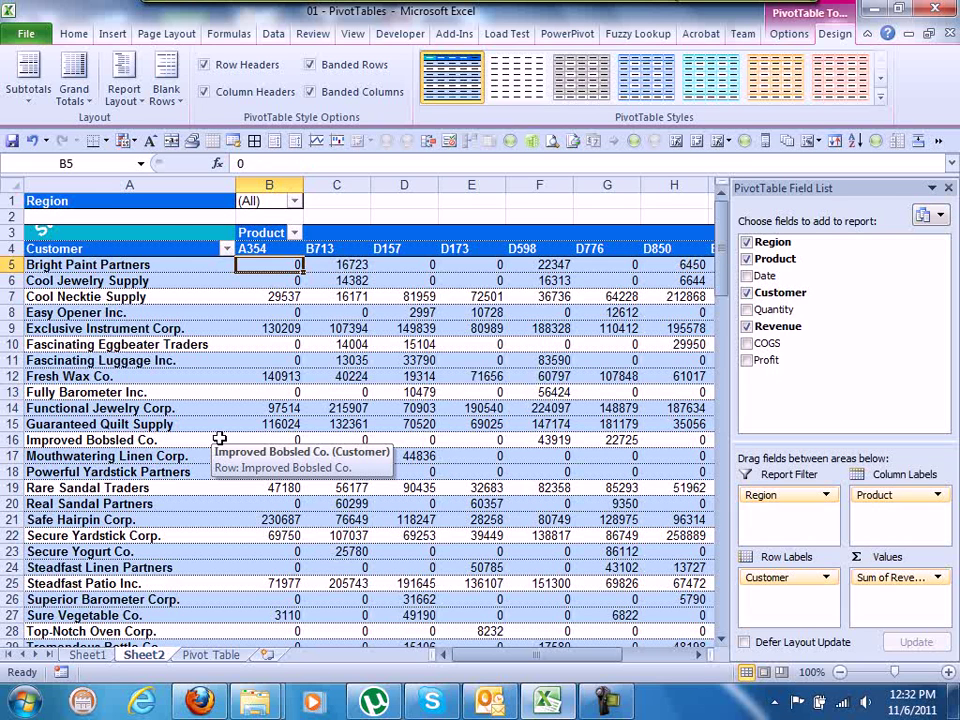
Show report filter pages by Region to create Central, North and South sheets, then return to Sheet2
click(780, 34)
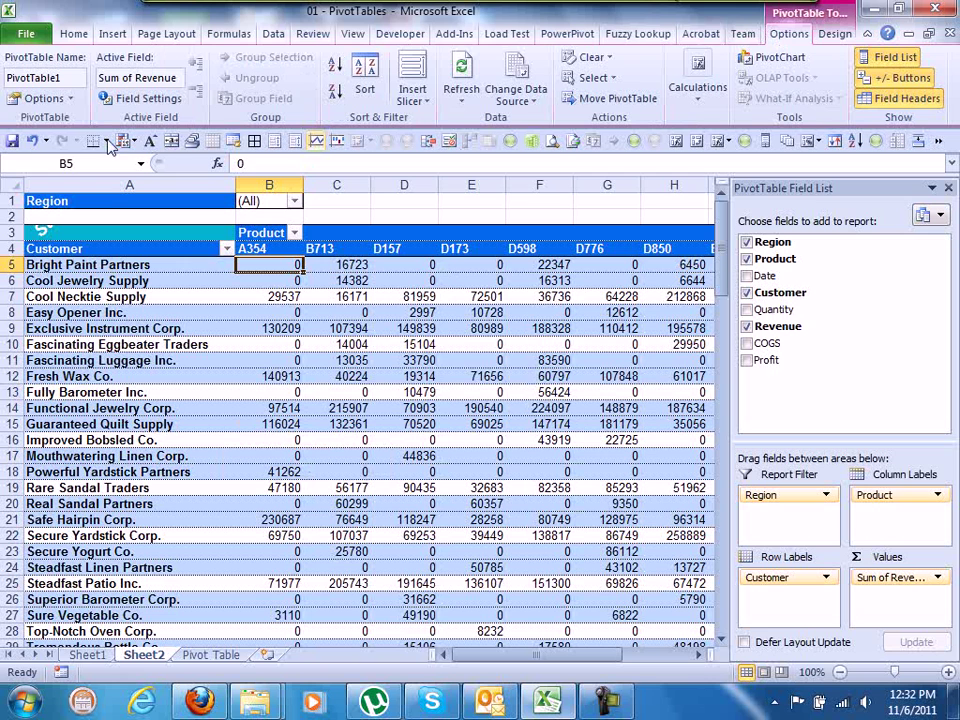
click(70, 98)
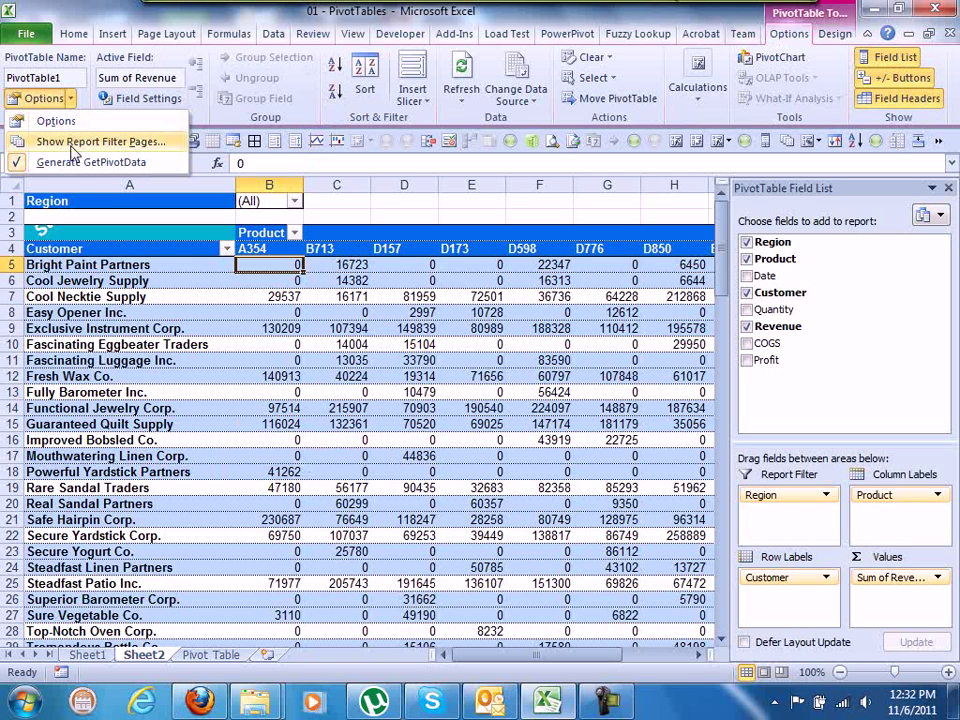
click(73, 143)
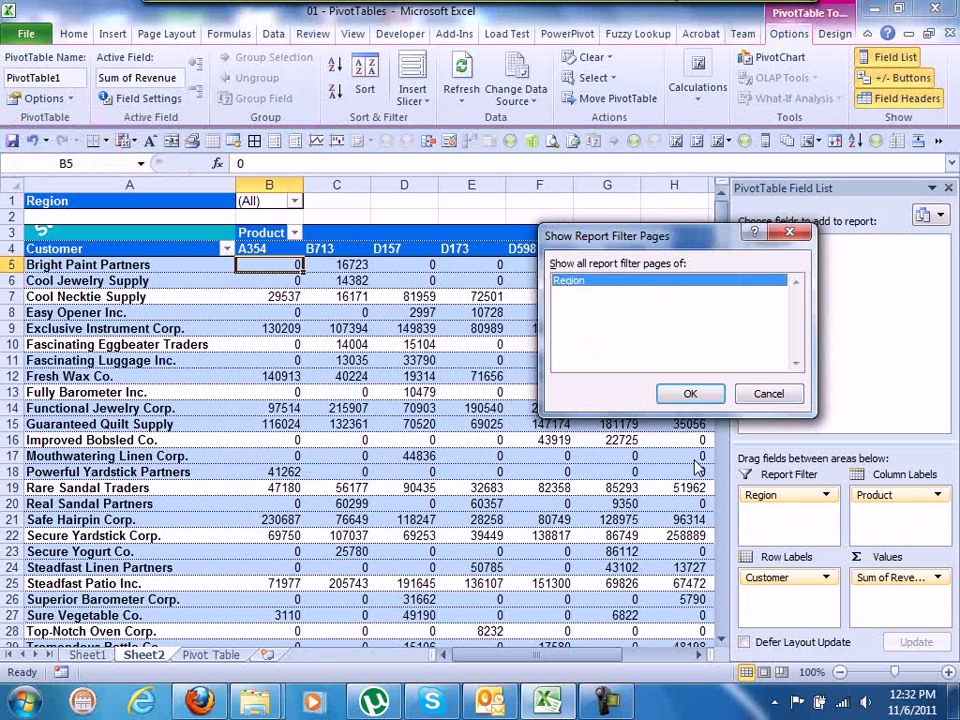
click(690, 394)
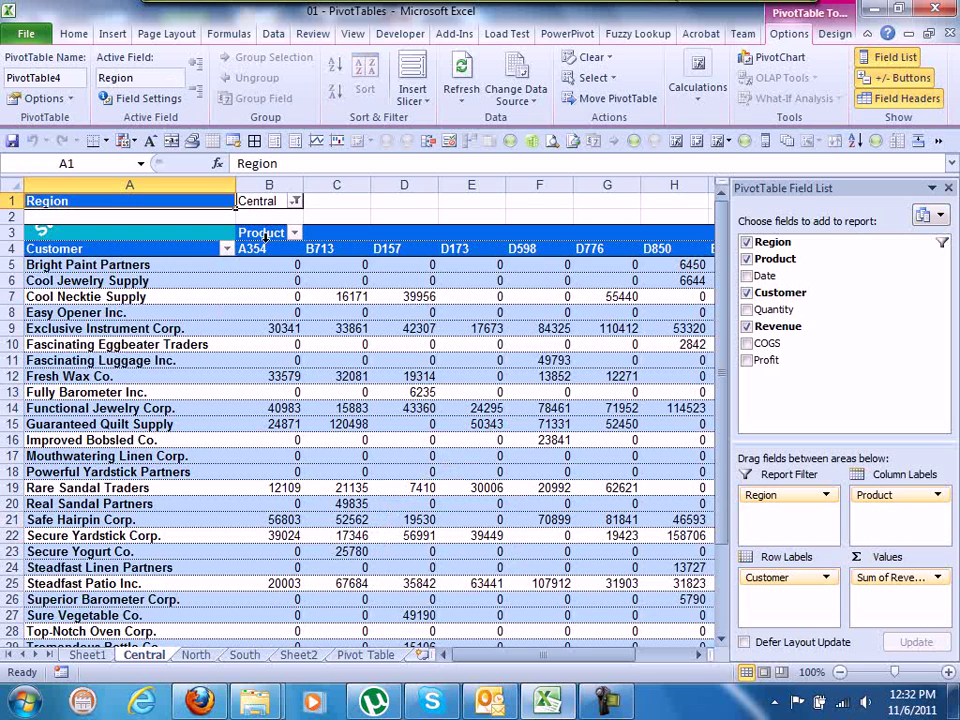
click(298, 655)
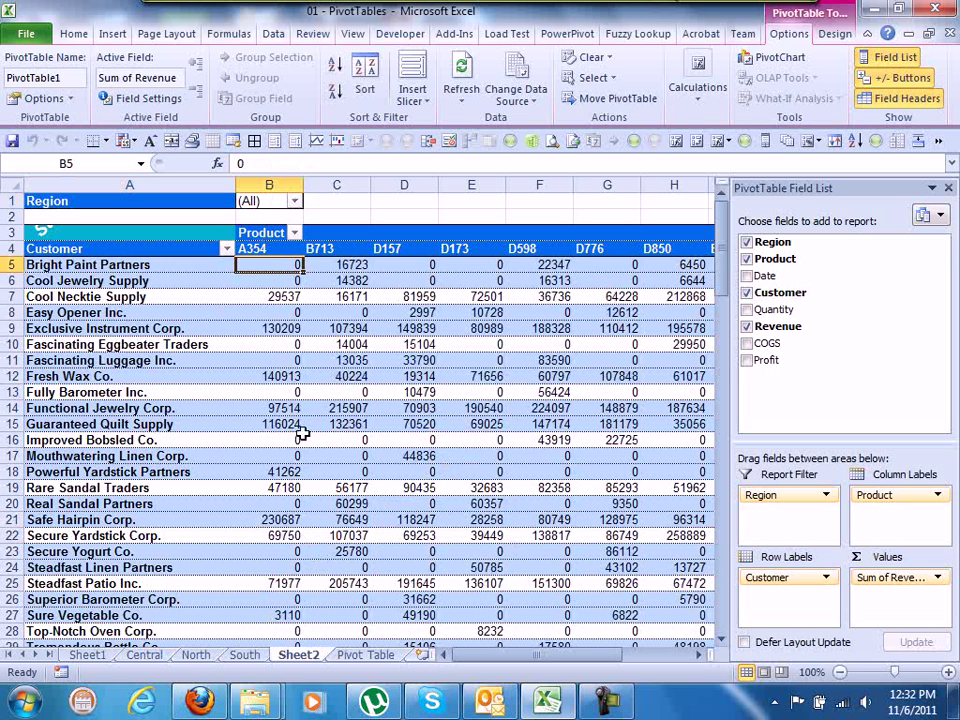
scroll(289, 392, down, 2)
scroll(288, 391, down, 4)
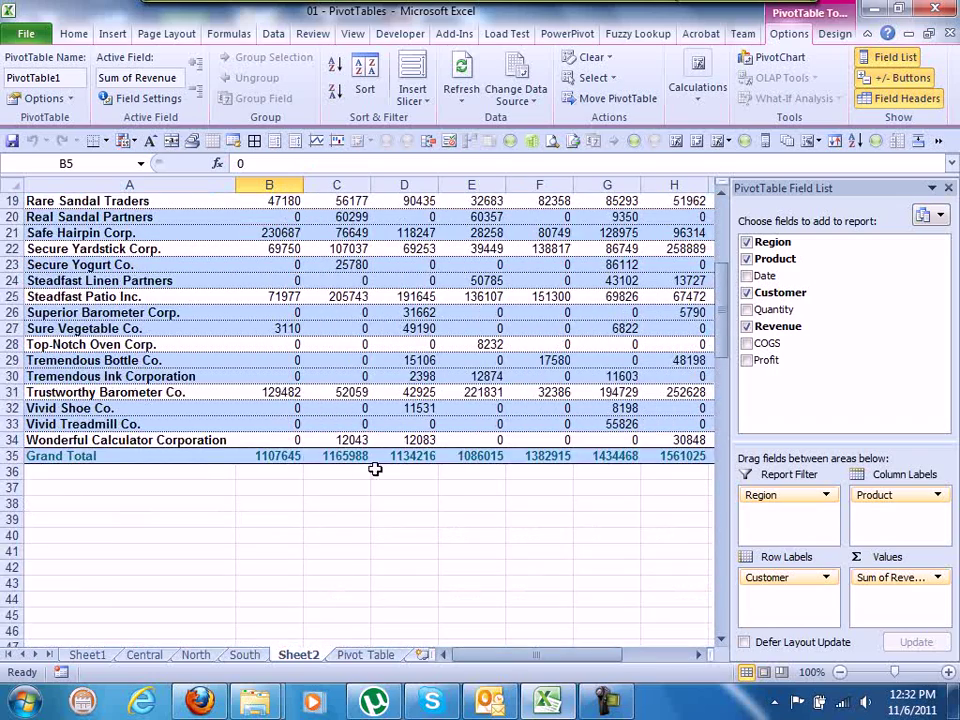
scroll(347, 375, up, 4)
click(347, 375)
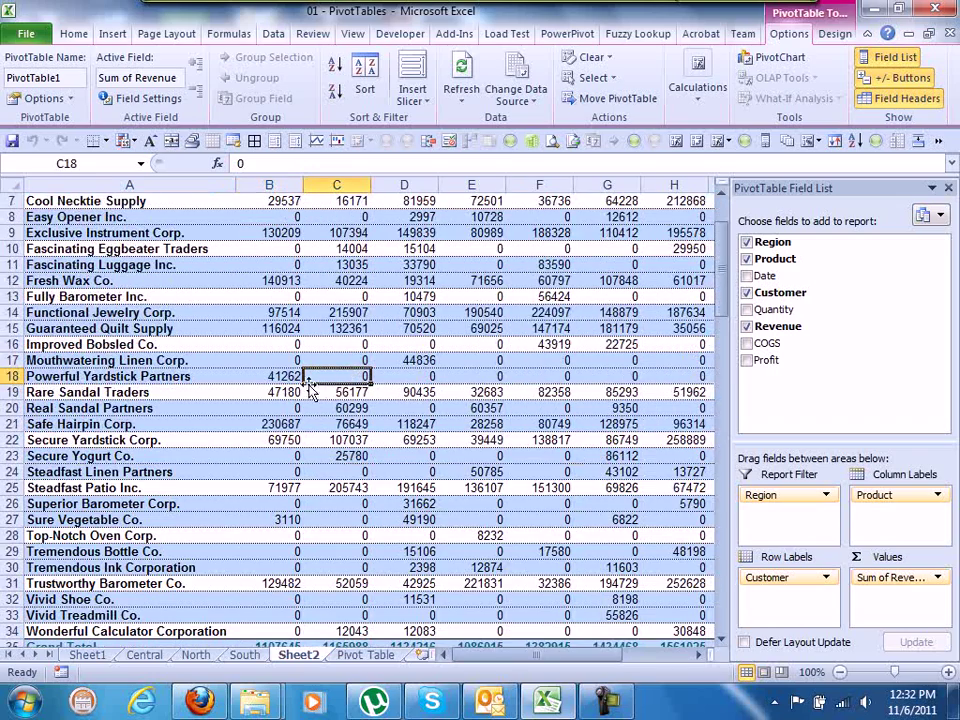
scroll(340, 385, up, 2)
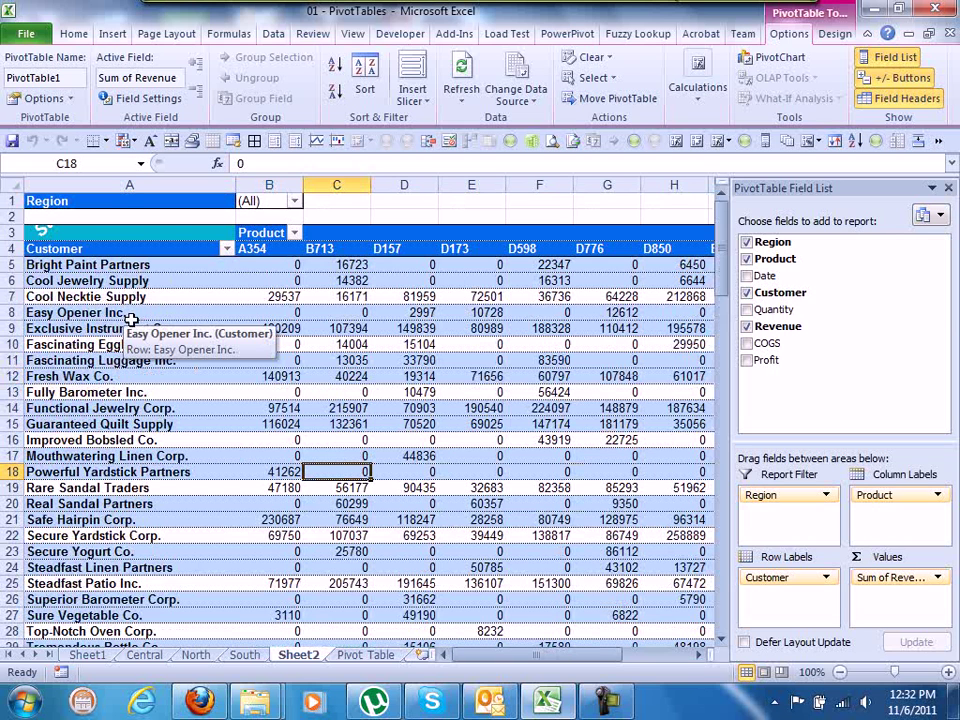
Apply a Top 5 value filter on Customer by Sum of Revenue
click(934, 293)
click(728, 298)
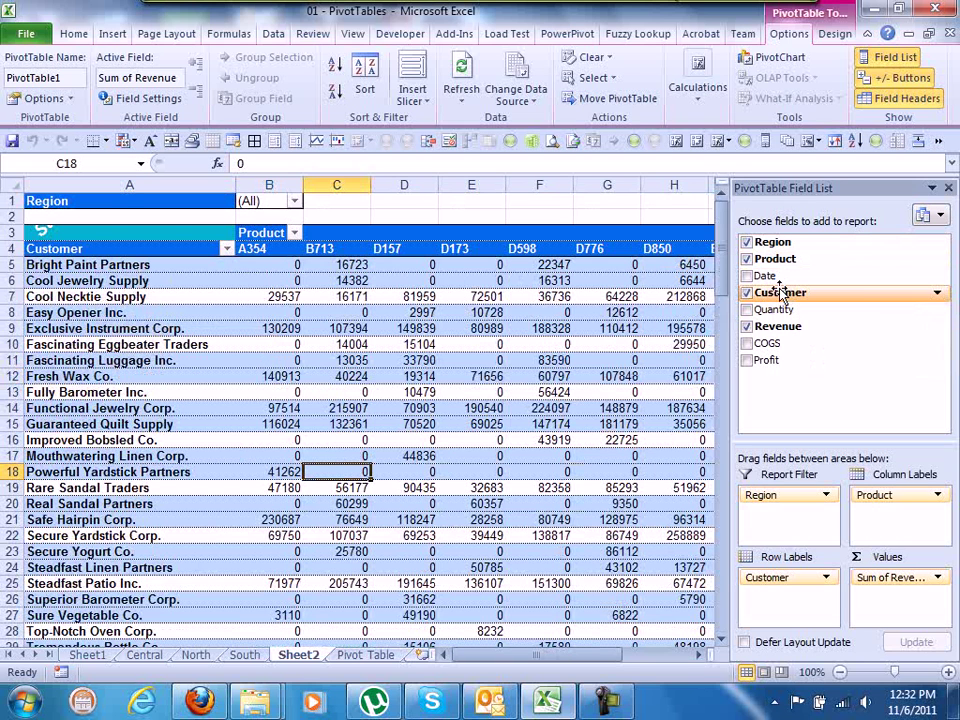
click(935, 293)
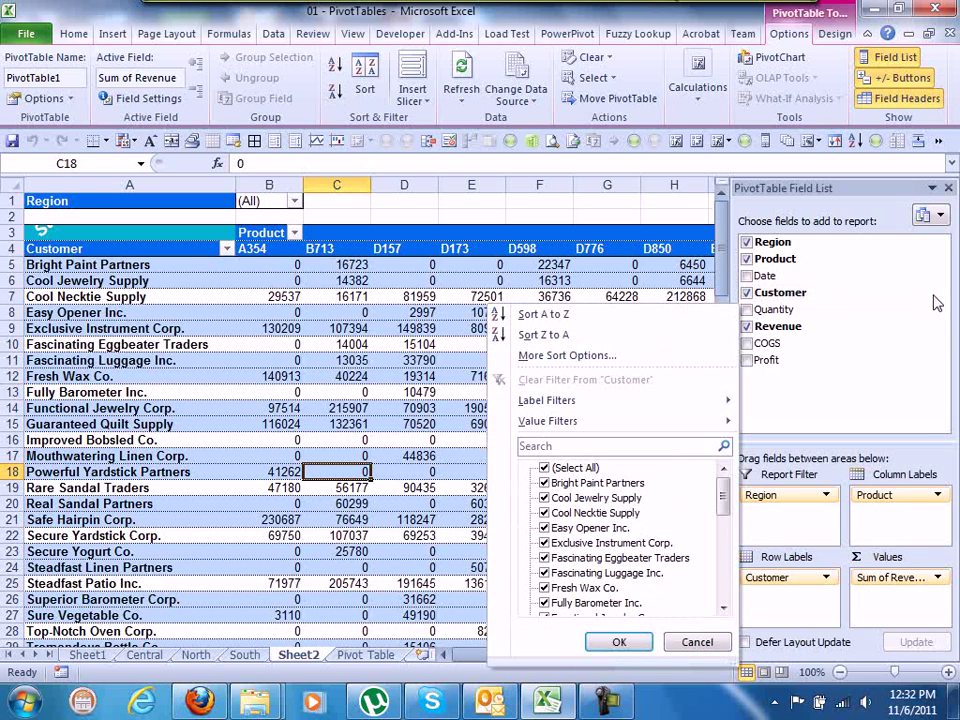
mouse_move(548, 421)
click(818, 623)
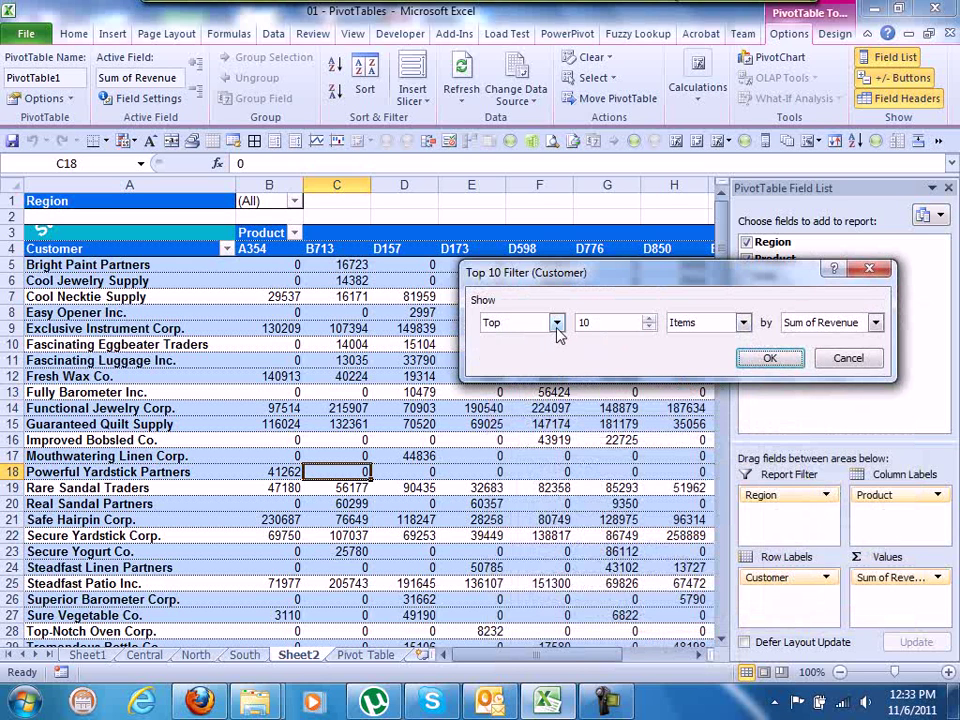
click(648, 330)
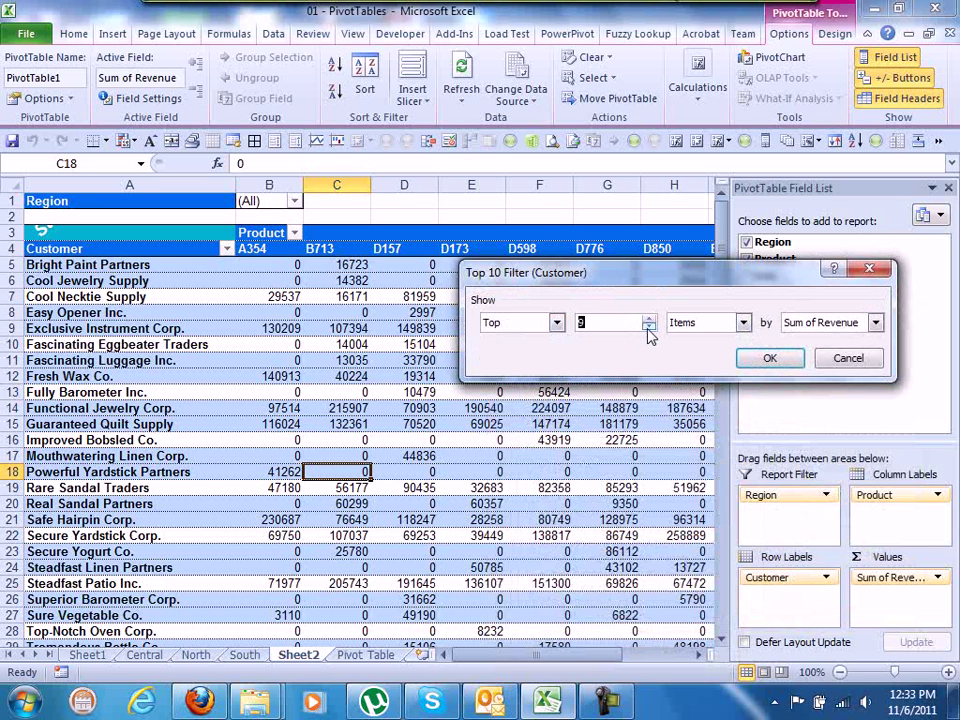
click(648, 330)
click(750, 365)
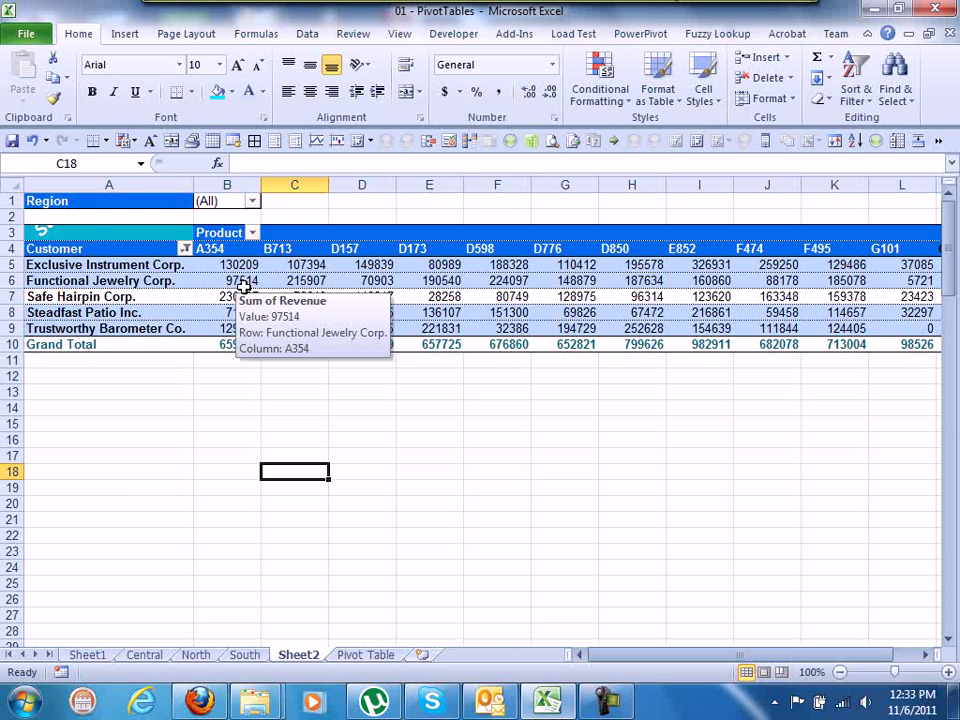
Clear the filter from the Customer field so the list restarts at Bright Paint Partners
click(604, 698)
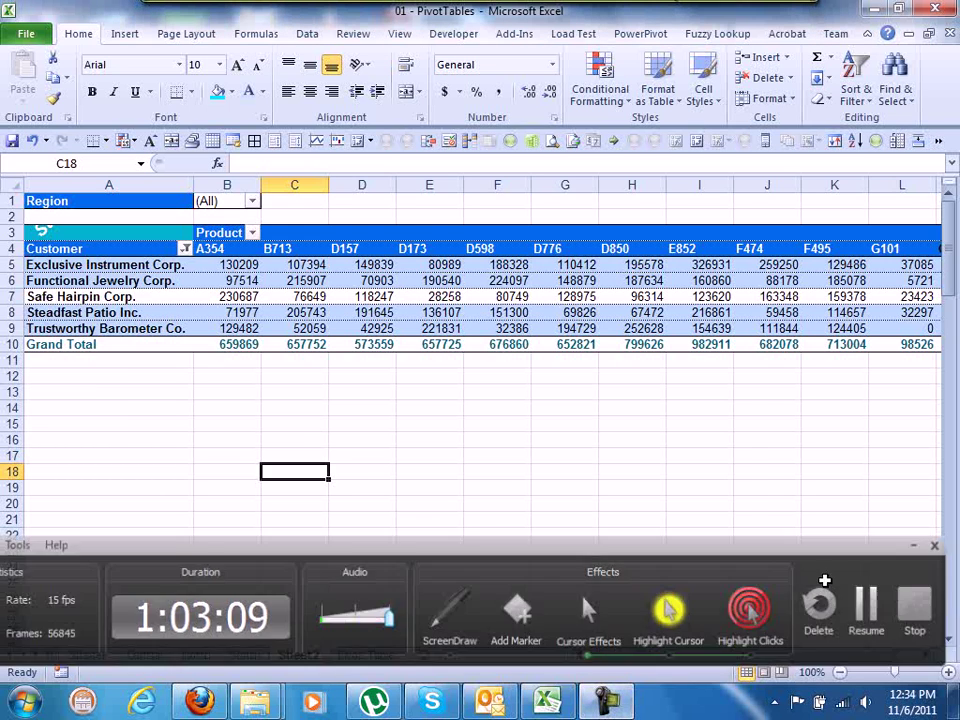
click(225, 296)
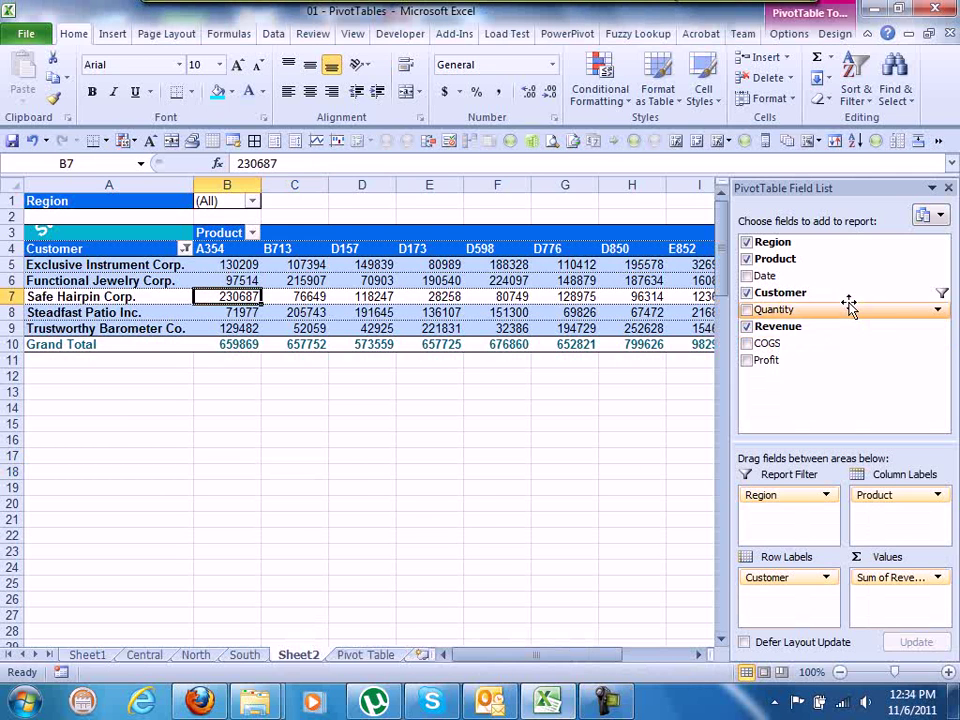
click(940, 293)
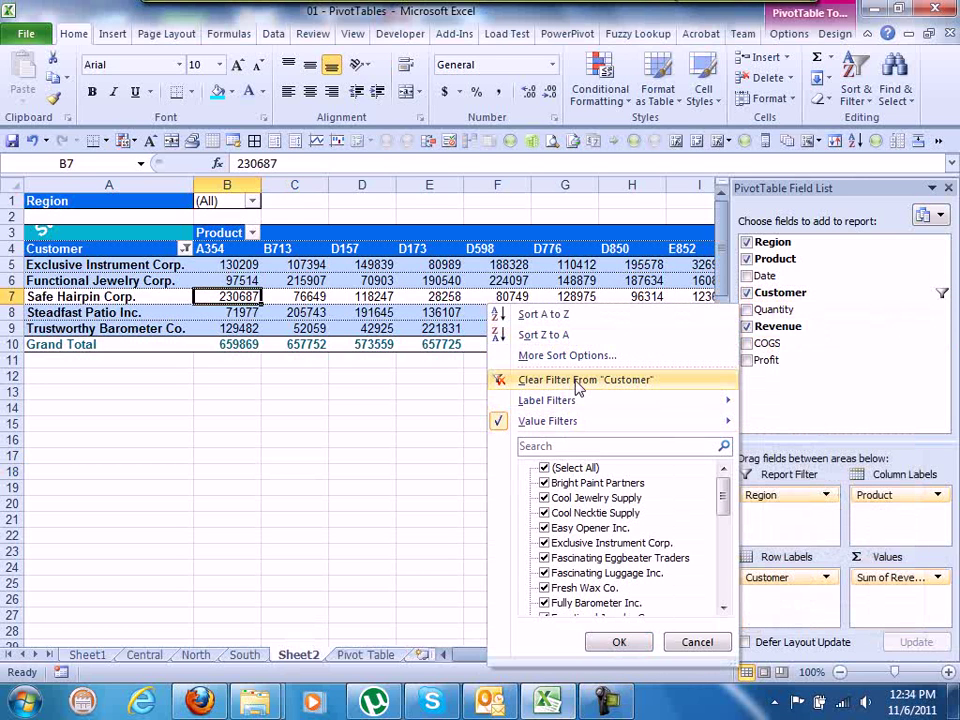
click(578, 384)
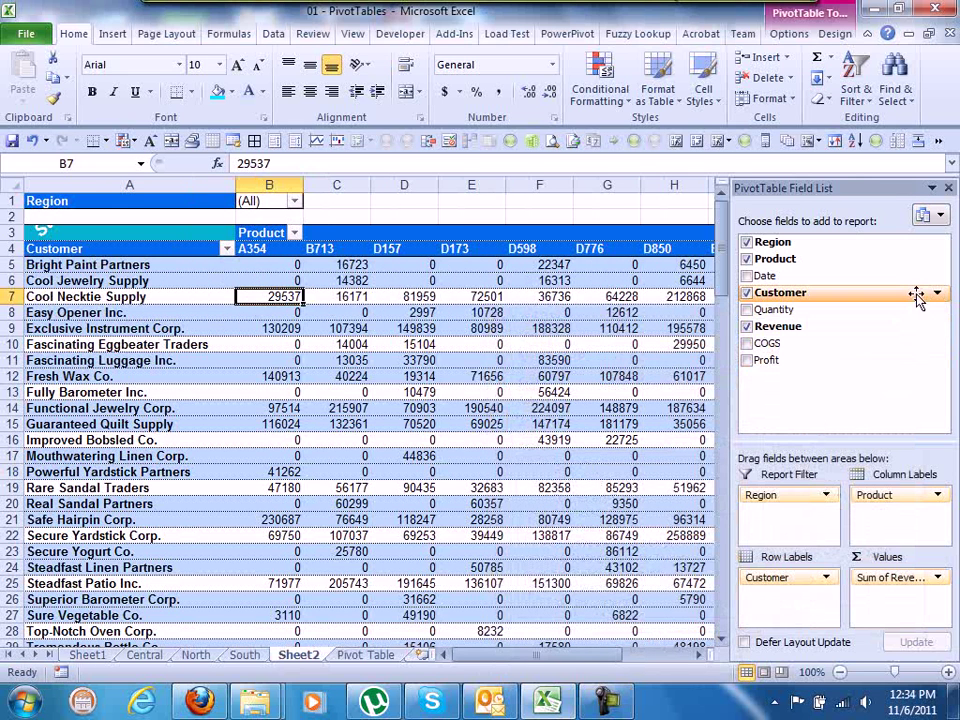
Apply a Bottom 5 value filter on Customer by Sum of Revenue
click(938, 294)
mouse_move(548, 421)
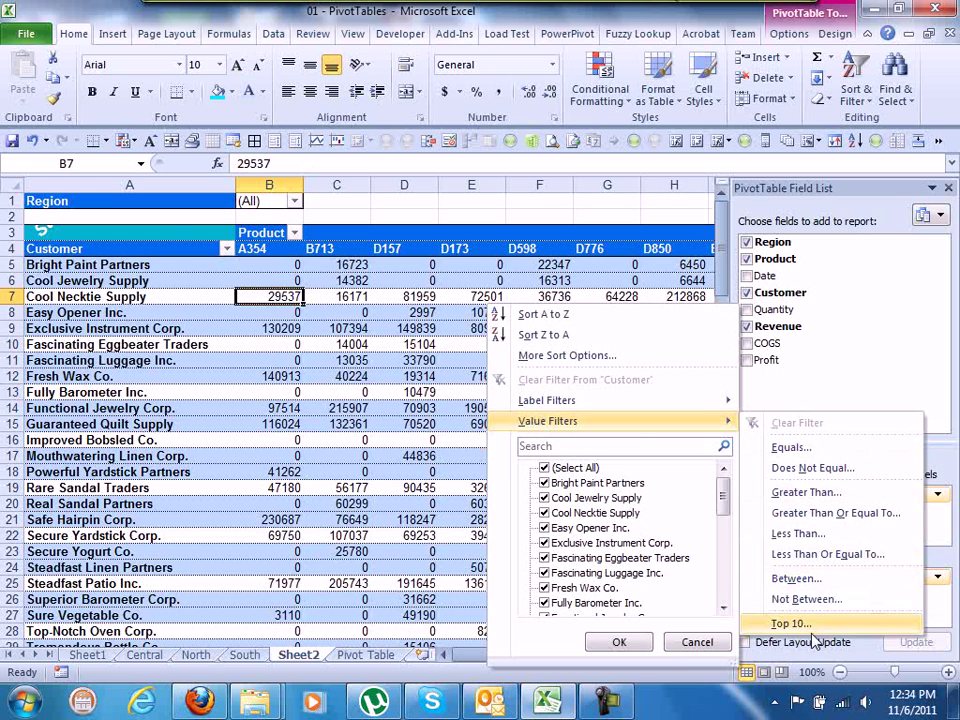
click(797, 622)
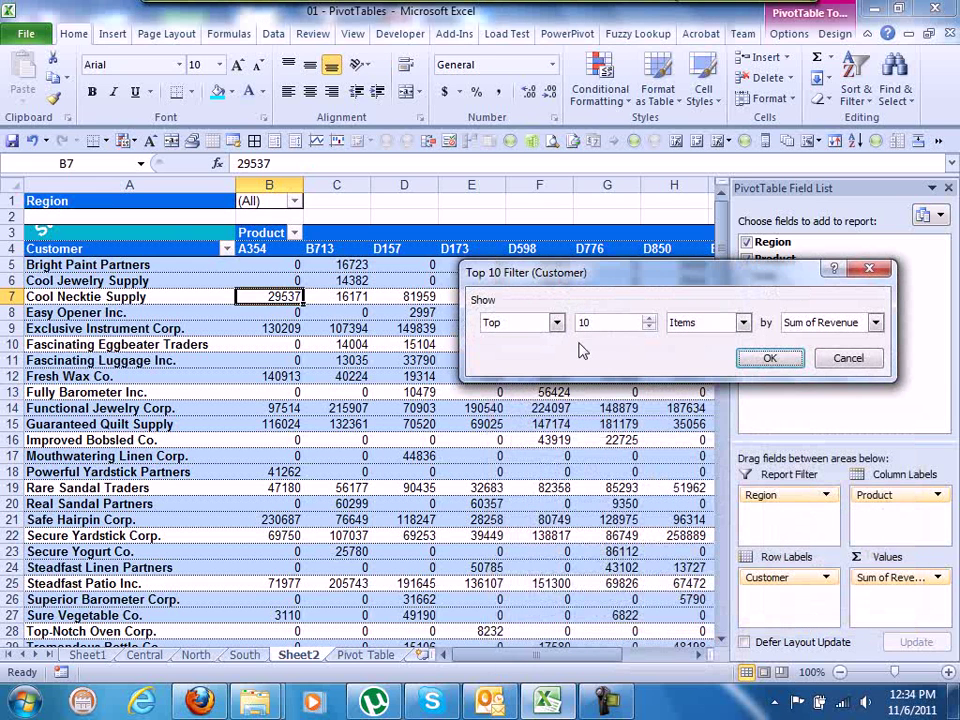
click(557, 323)
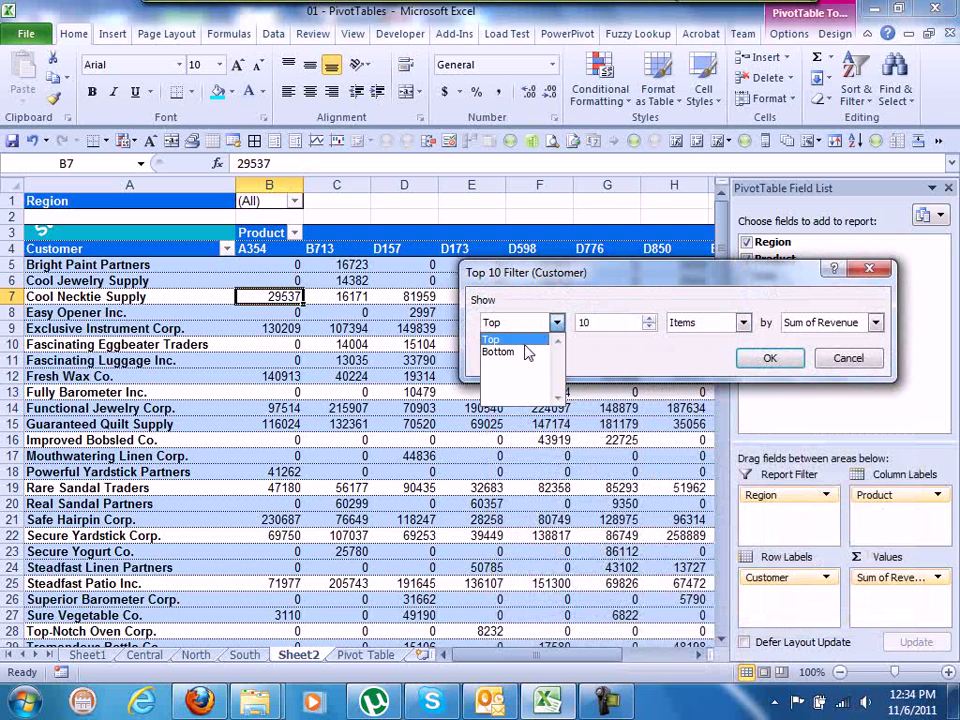
click(522, 349)
click(648, 327)
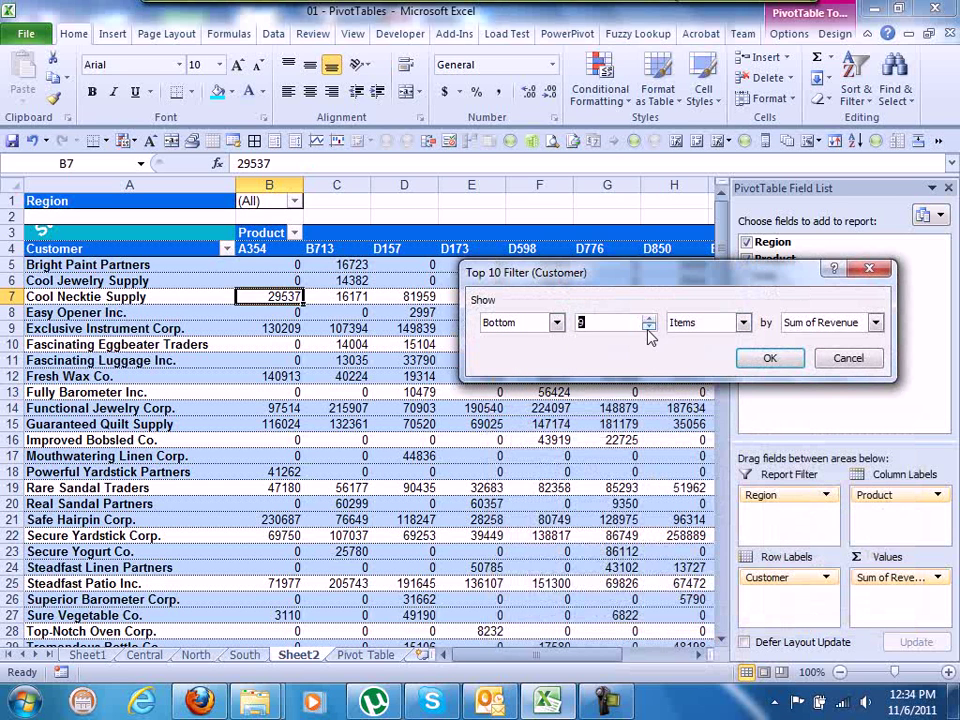
click(648, 327)
click(770, 360)
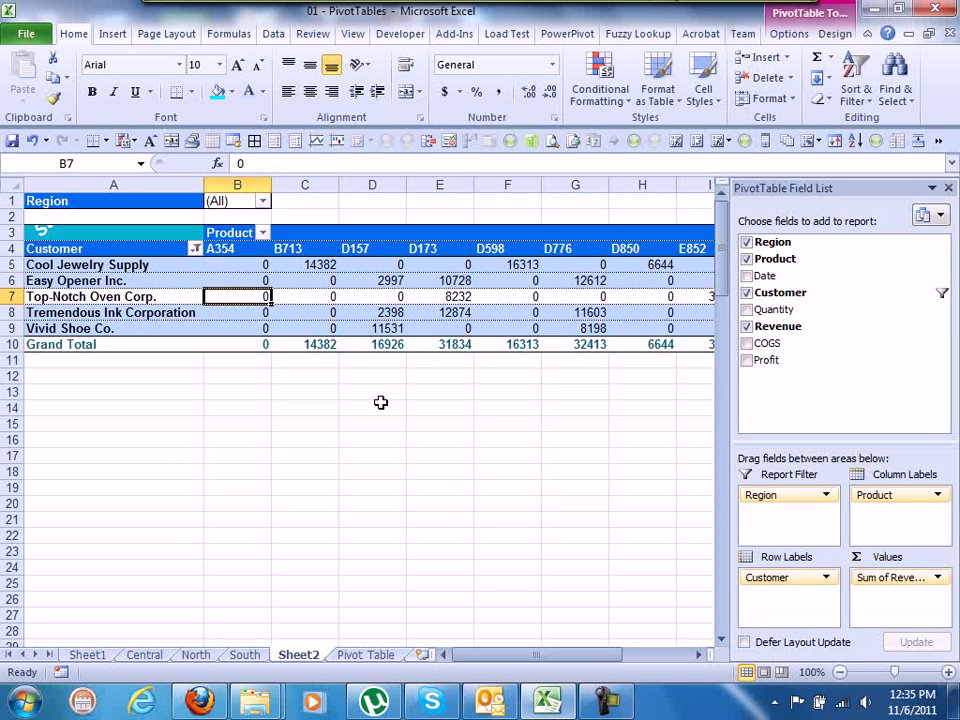
Clear the Customer filter and remove Customer and Product from the PivotTable
mouse_move(840, 292)
click(938, 294)
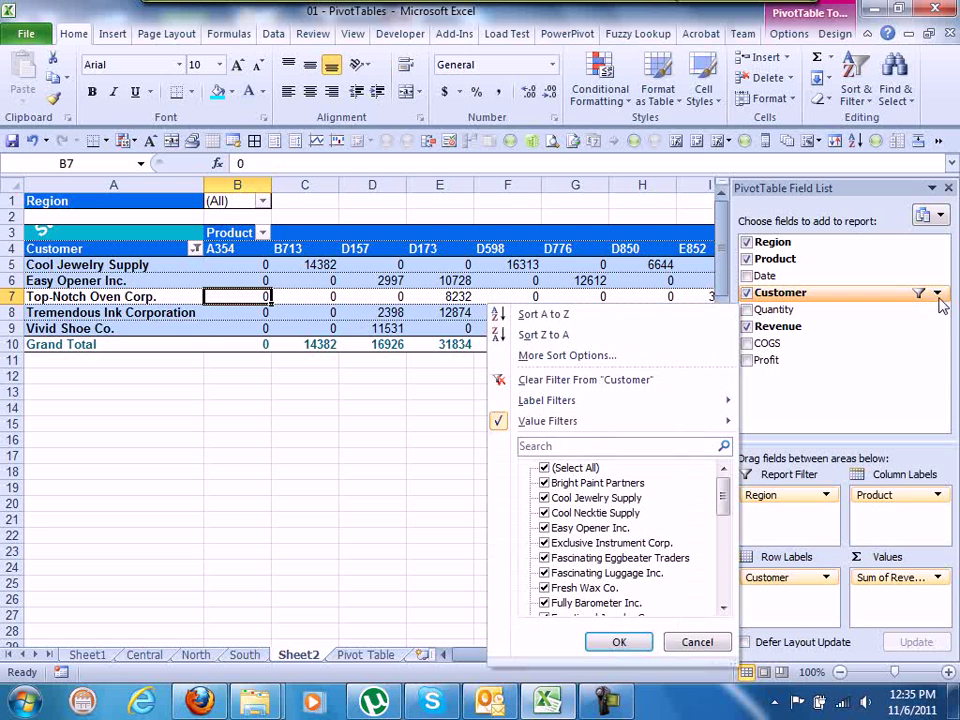
click(530, 384)
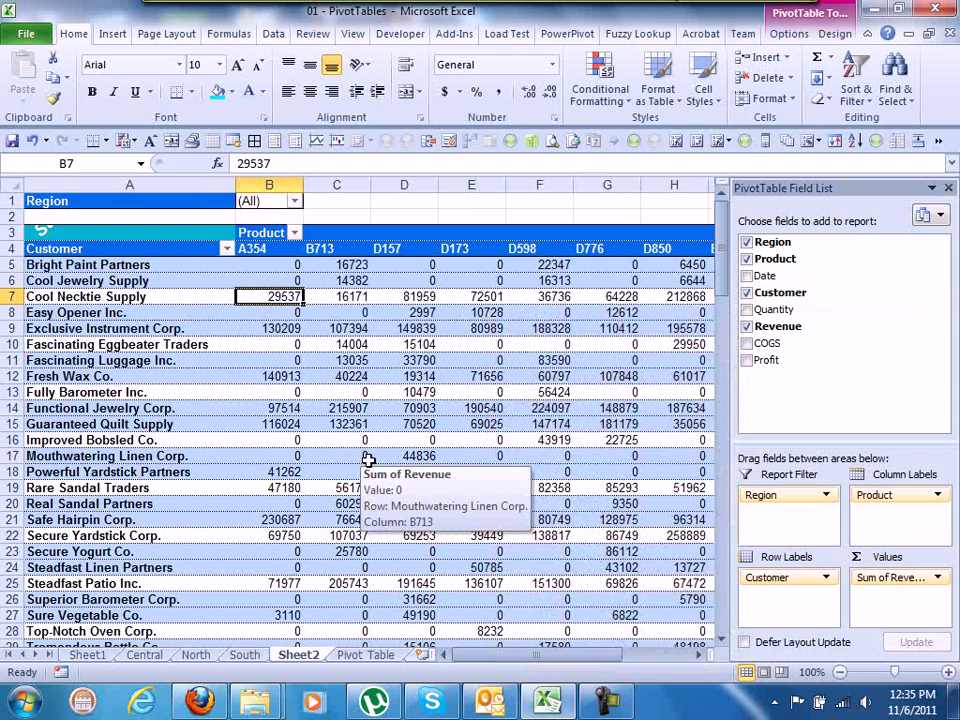
drag(766, 577, 868, 393)
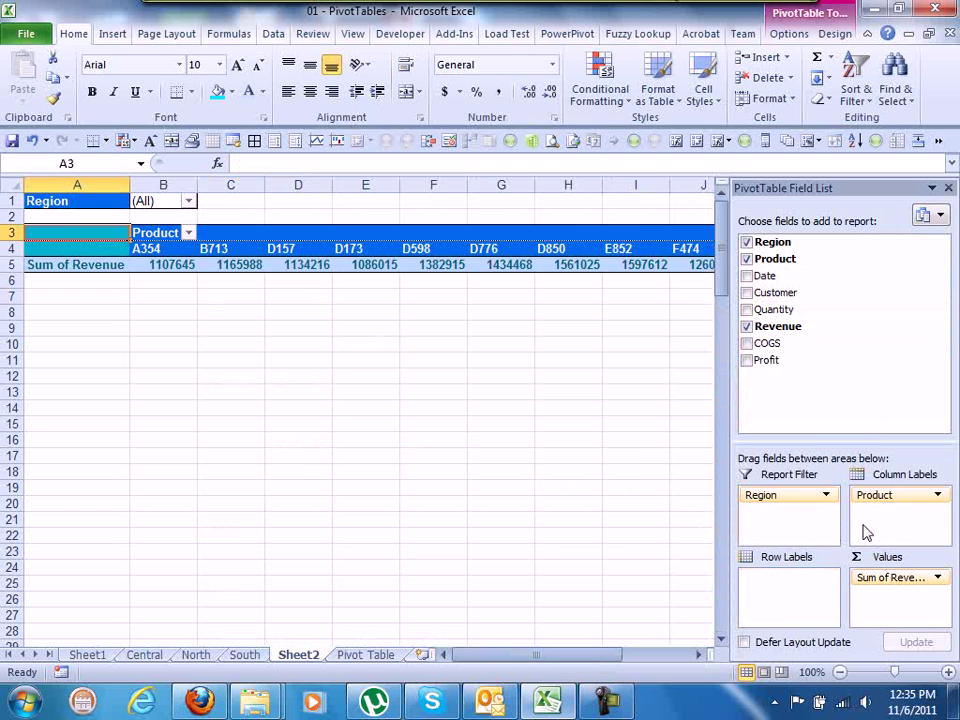
drag(872, 495, 876, 407)
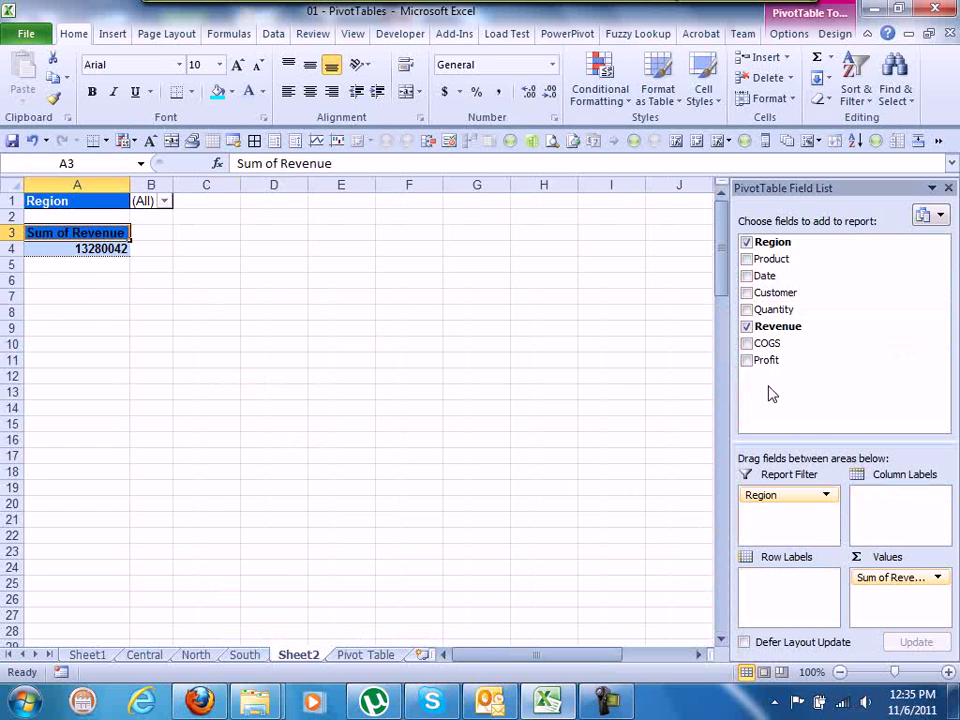
Put Region across the columns and Date down the rows
drag(775, 500, 800, 611)
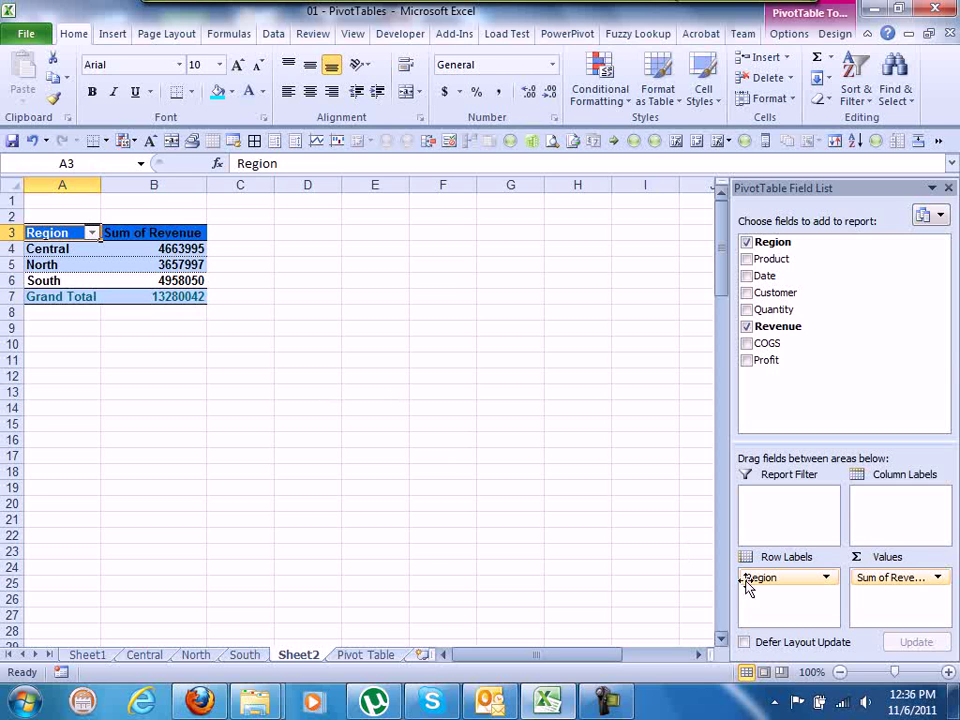
drag(758, 578, 900, 508)
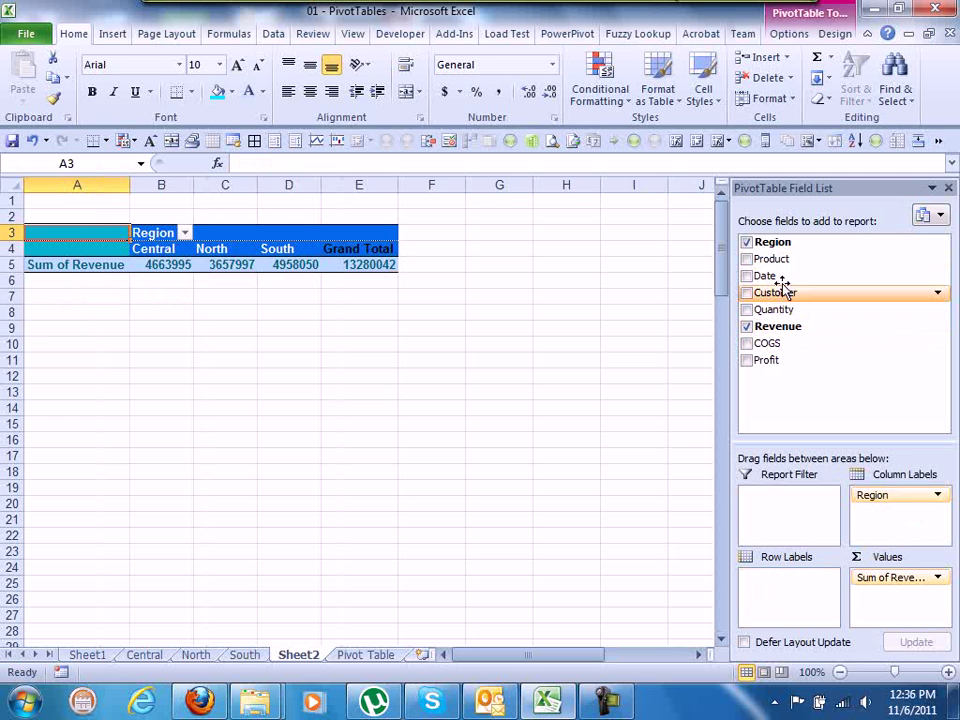
mouse_move(770, 275)
mouse_down()
mouse_move(822, 420)
mouse_move(815, 582)
mouse_up()
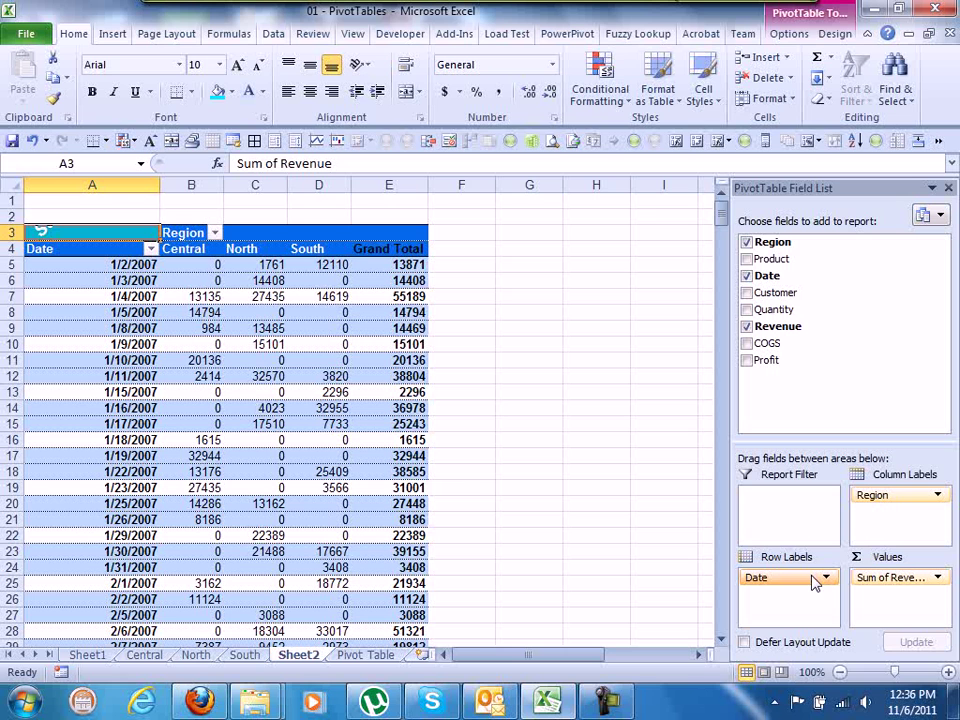
Group the PivotTable date field by Years and Months, with the start date set to 1/1/2007
click(90, 268)
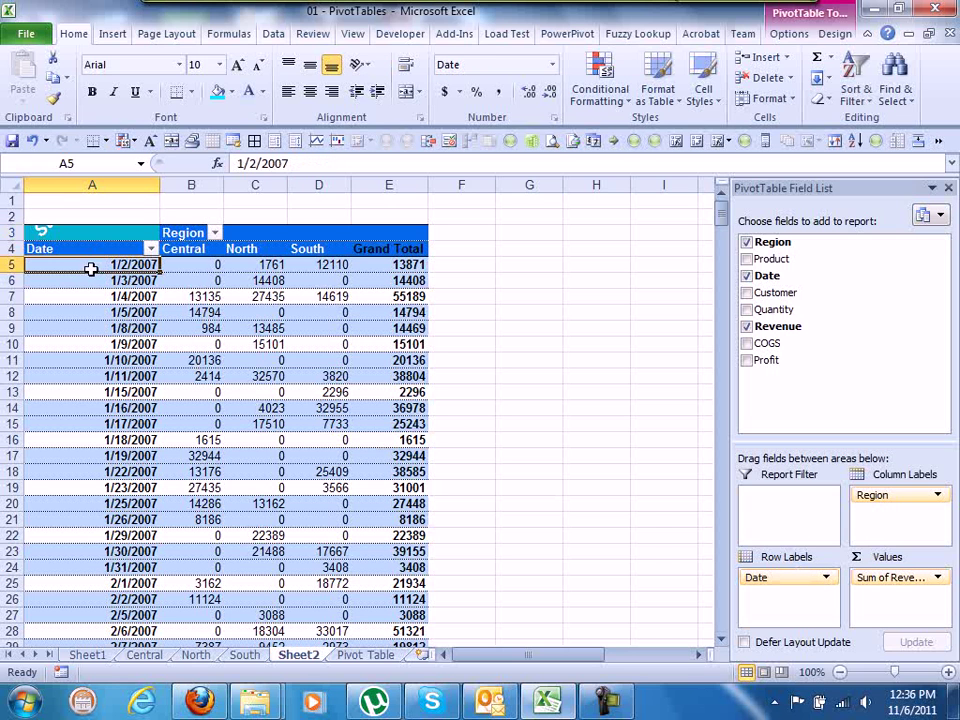
scroll(592, 28, down, 14)
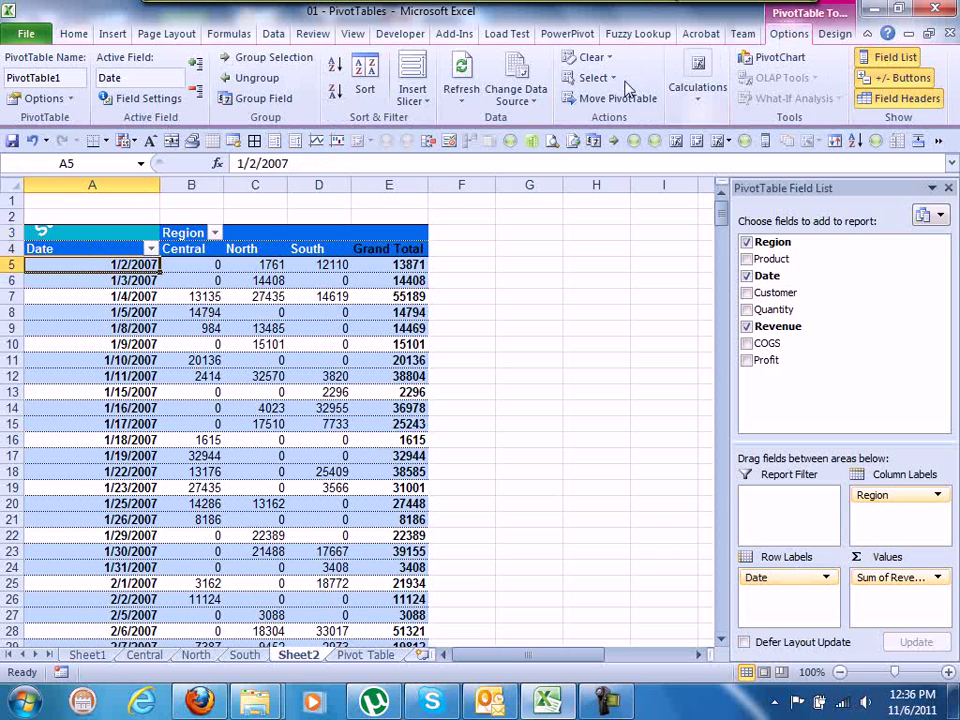
click(258, 98)
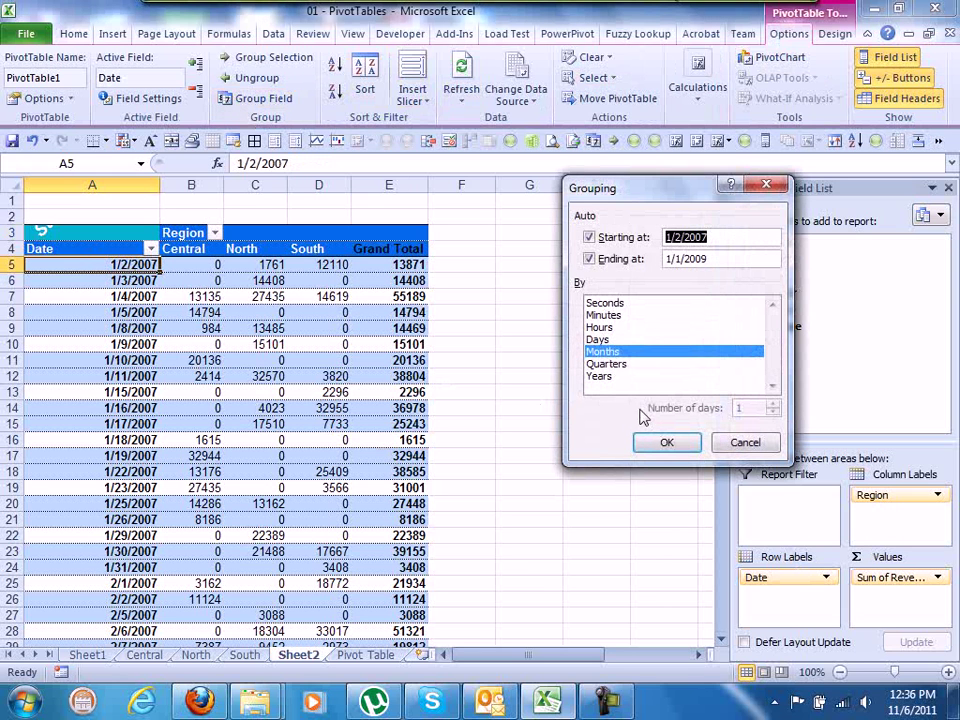
click(600, 376)
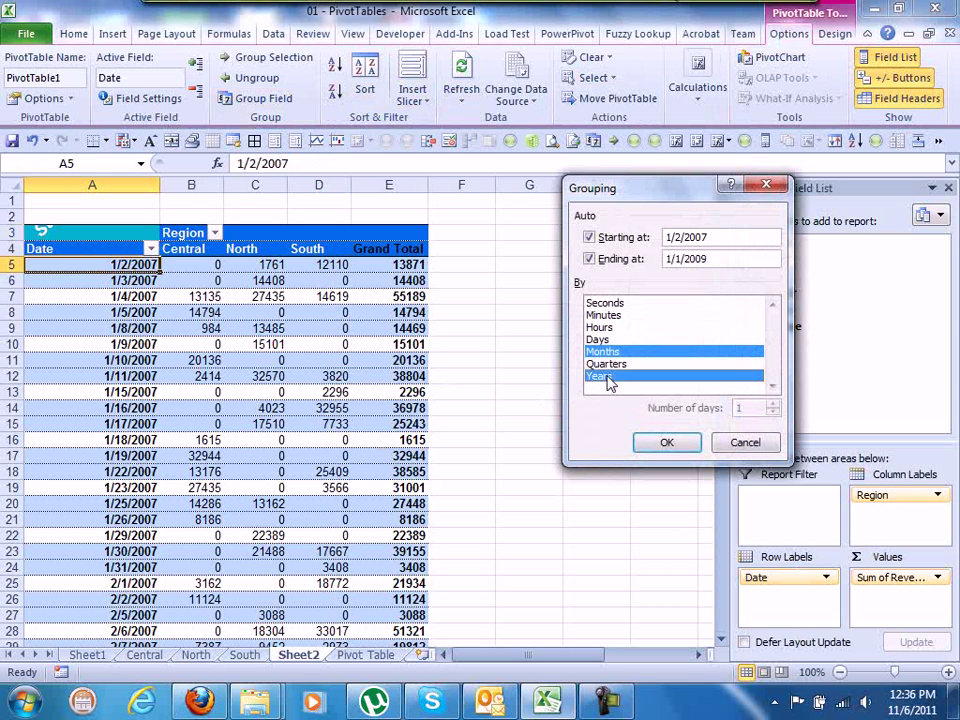
click(680, 237)
key(BackSpace)
text(1)
click(665, 442)
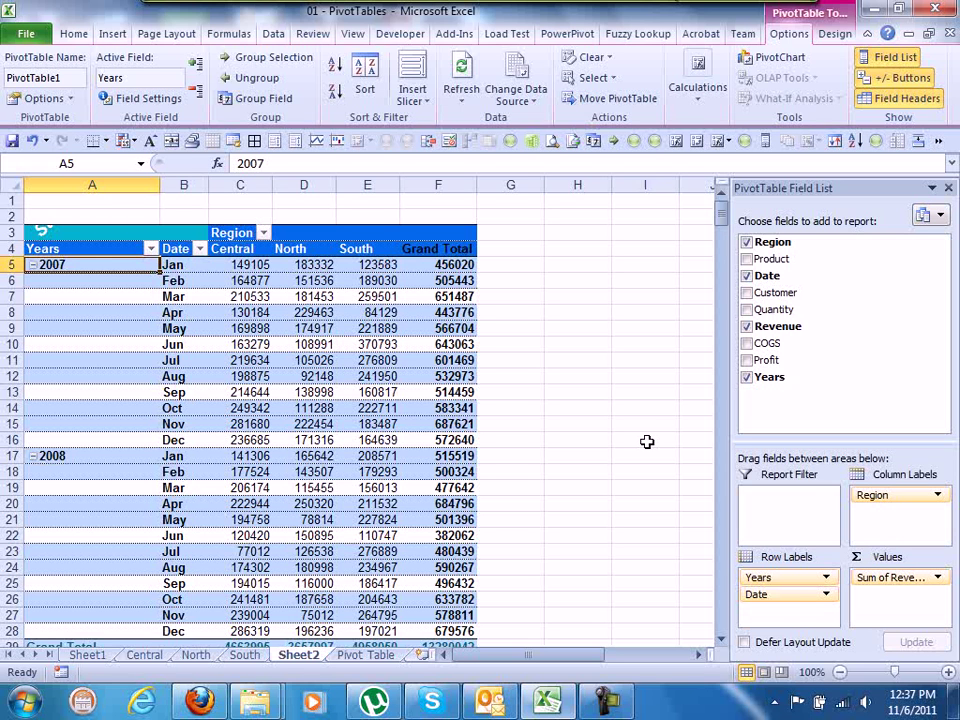
Change the date grouping from Months to Quarters, keeping Years selected
click(255, 98)
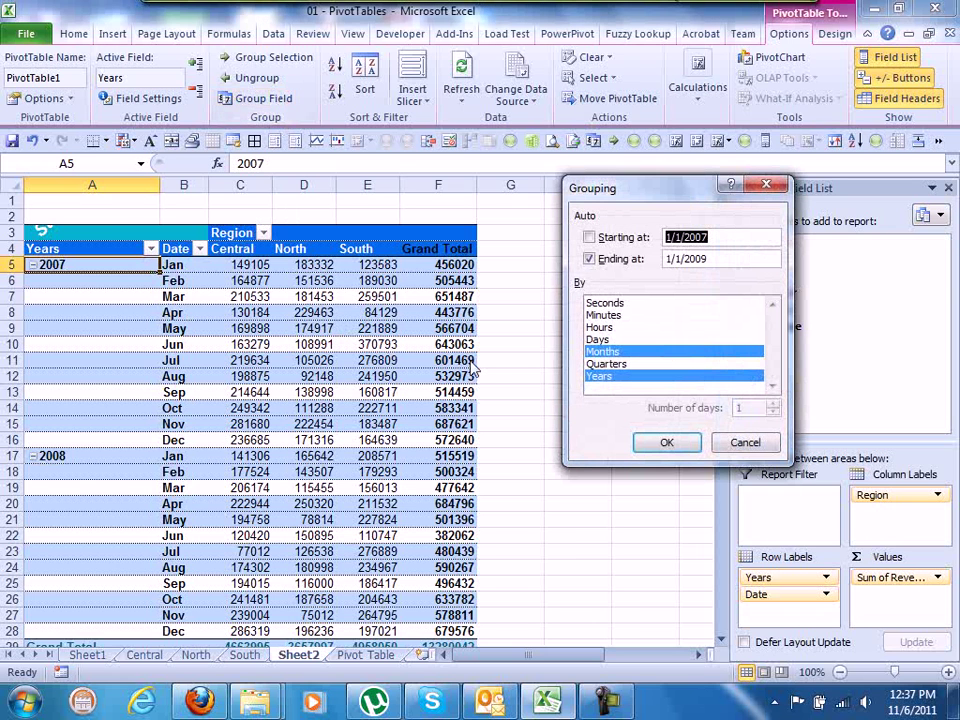
click(603, 351)
click(606, 363)
click(666, 441)
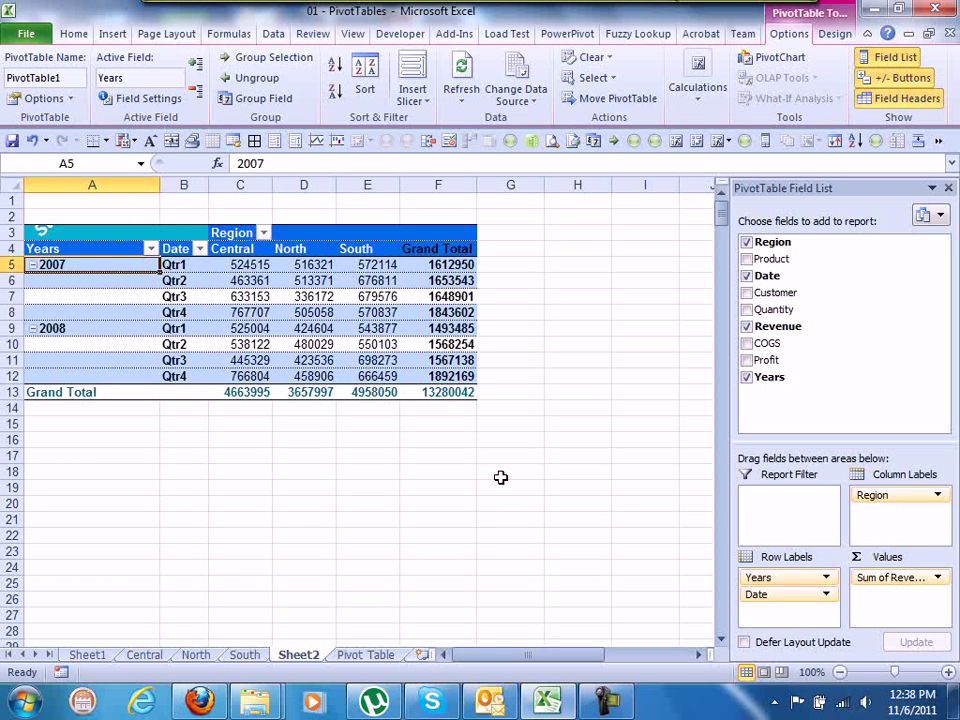
click(270, 99)
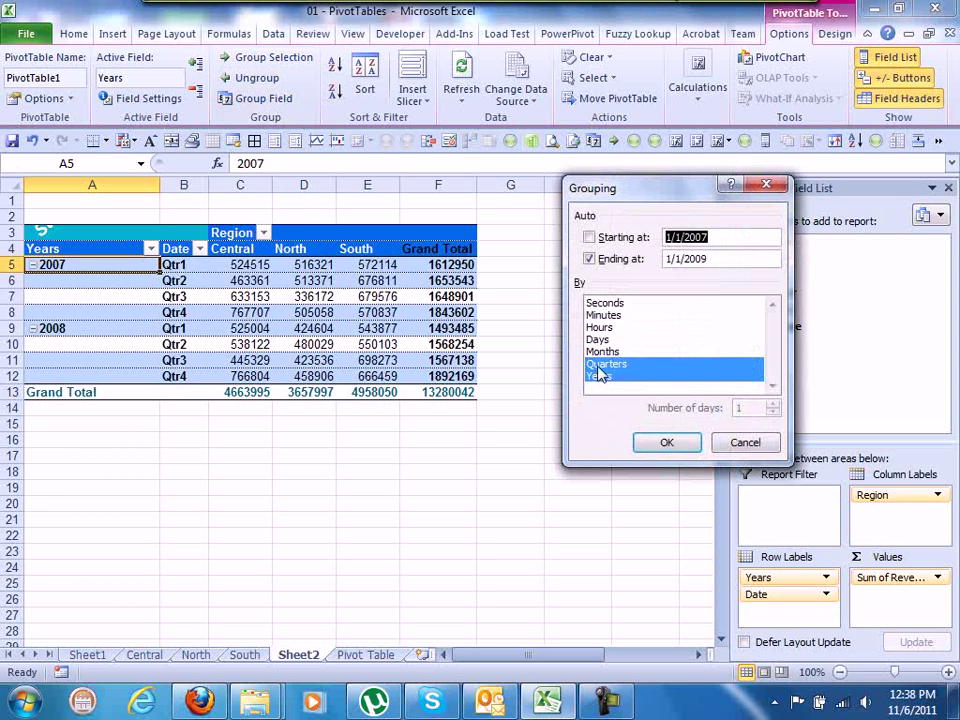
click(598, 365)
click(598, 377)
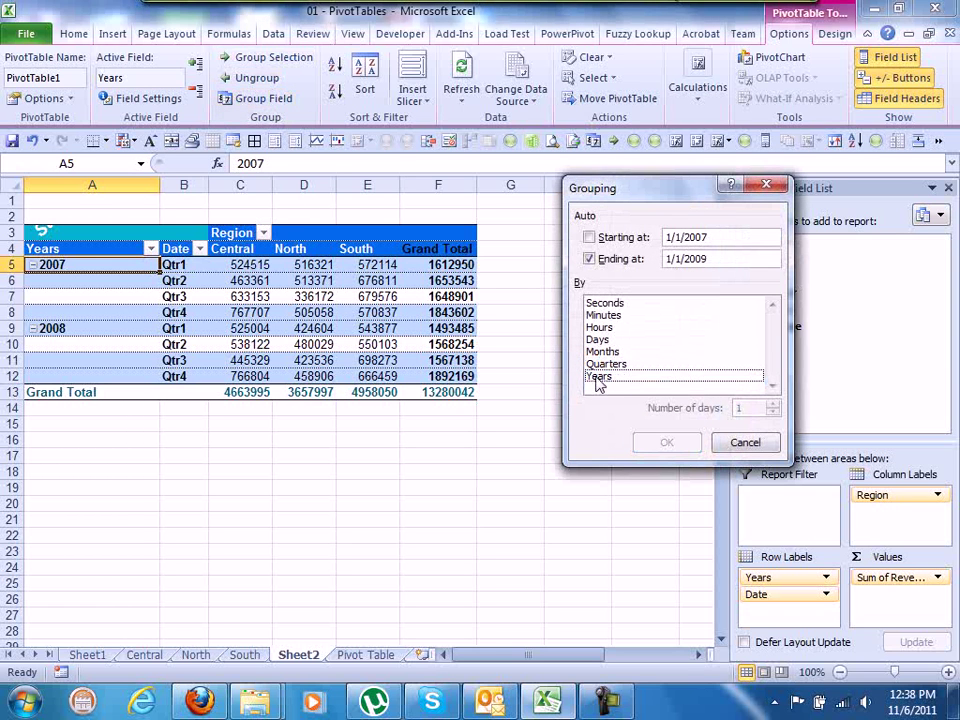
click(598, 340)
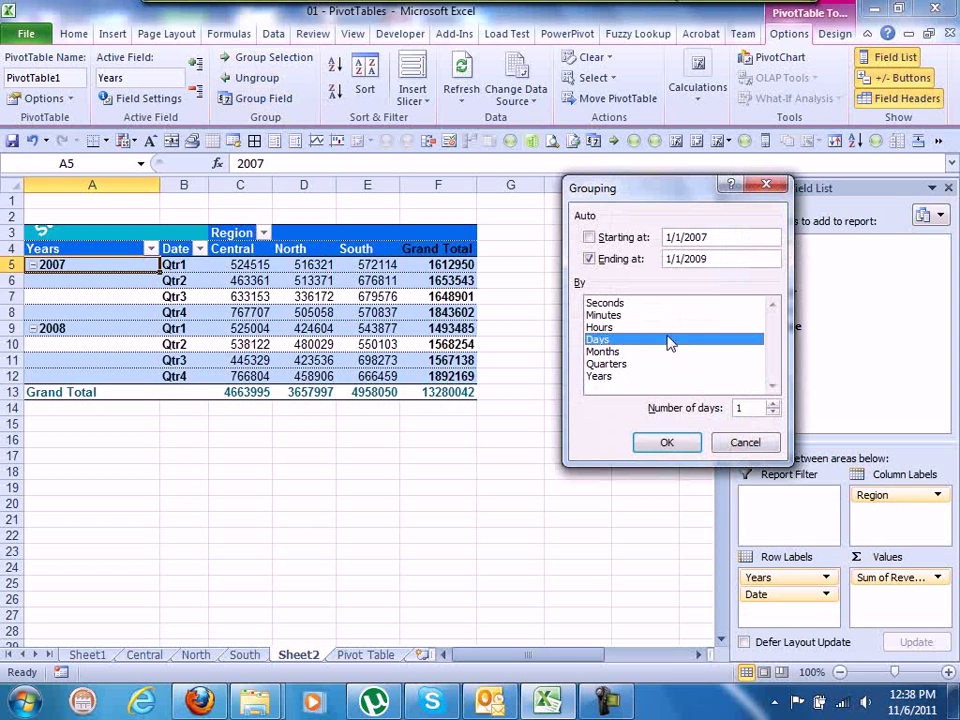
click(666, 442)
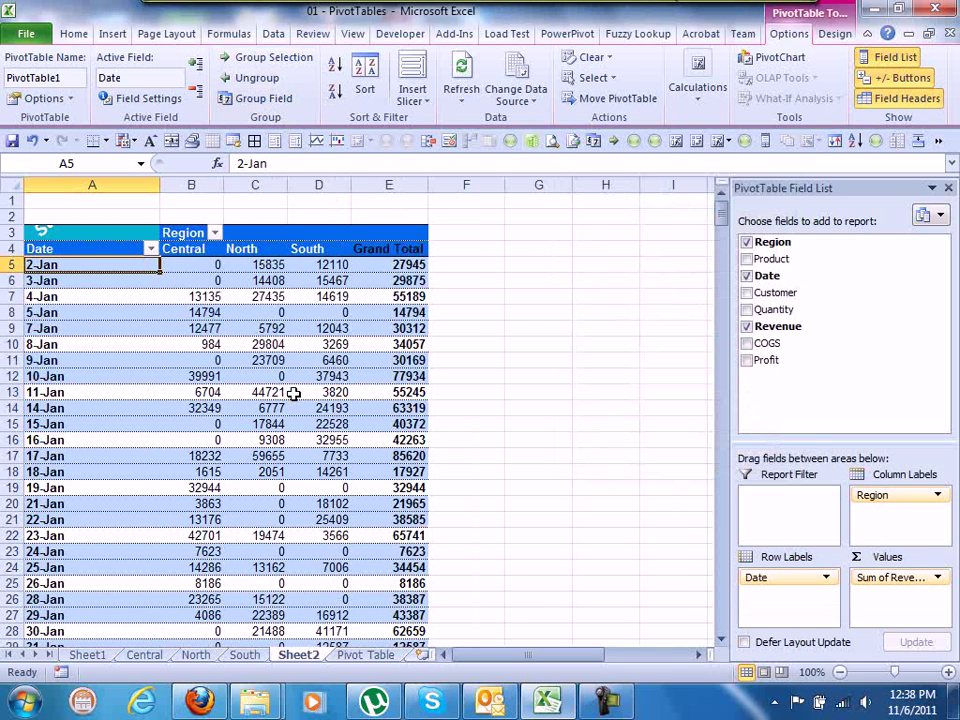
key(ctrl+z)
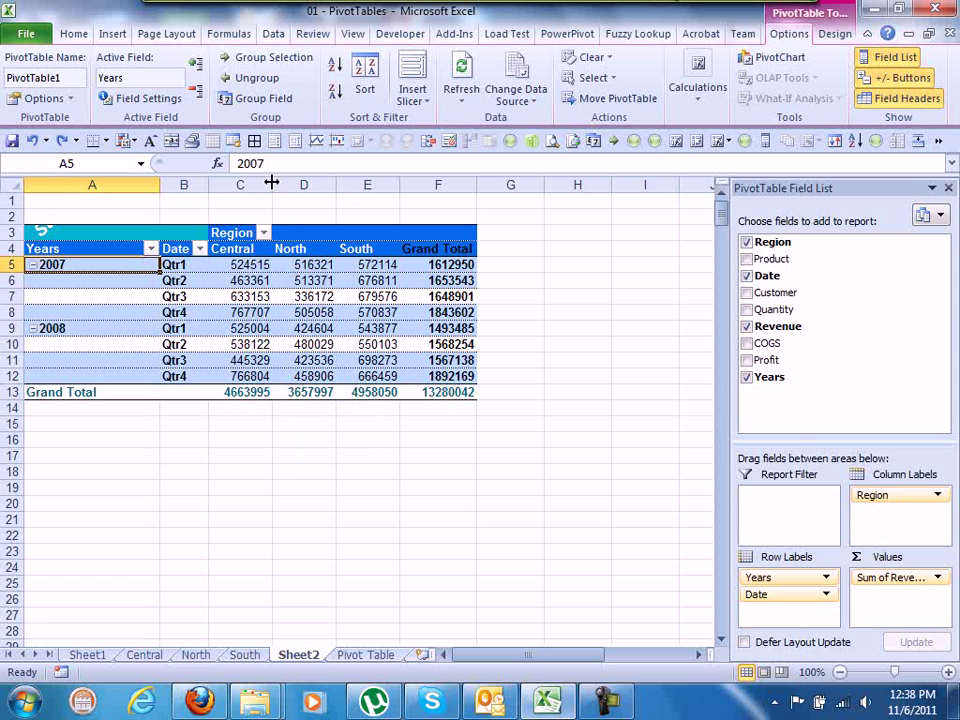
Replace the Quarters and Years date grouping with grouping by Days
click(255, 98)
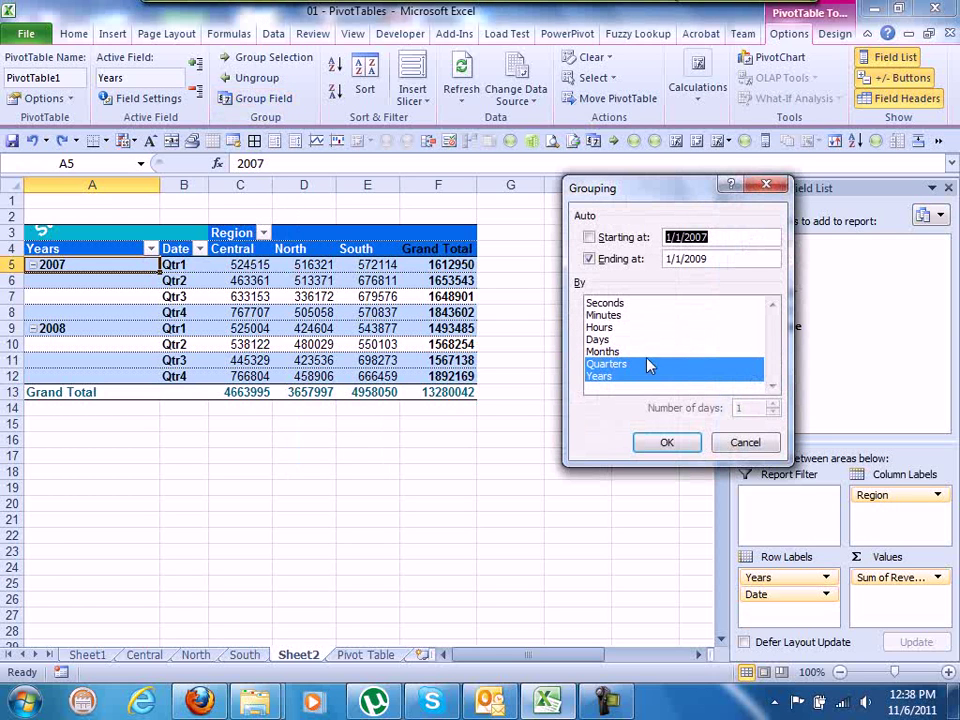
click(610, 366)
click(602, 377)
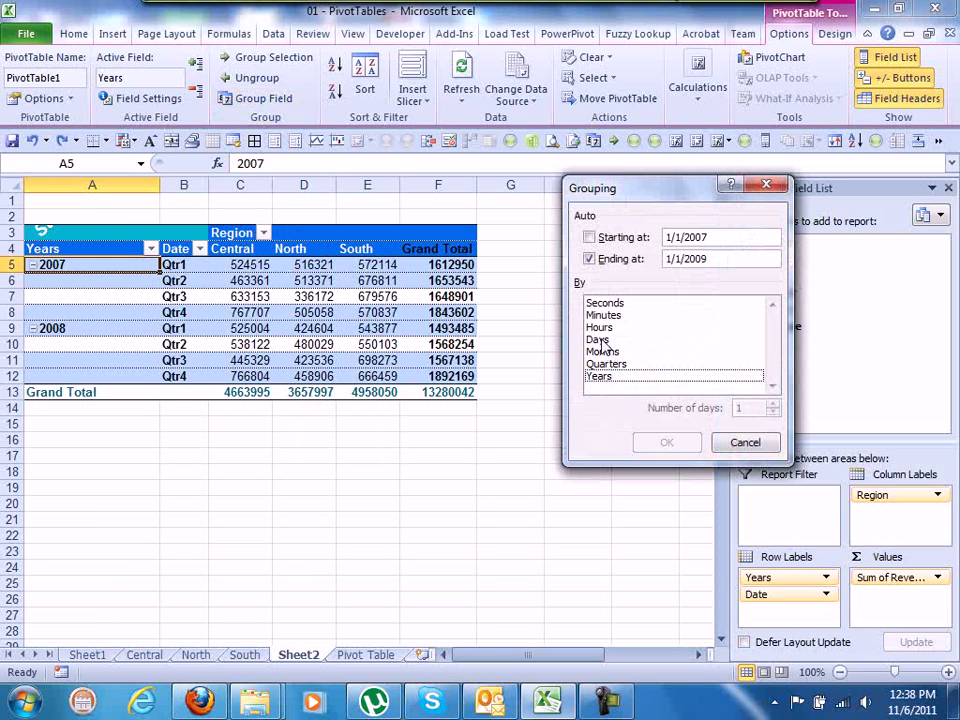
click(599, 340)
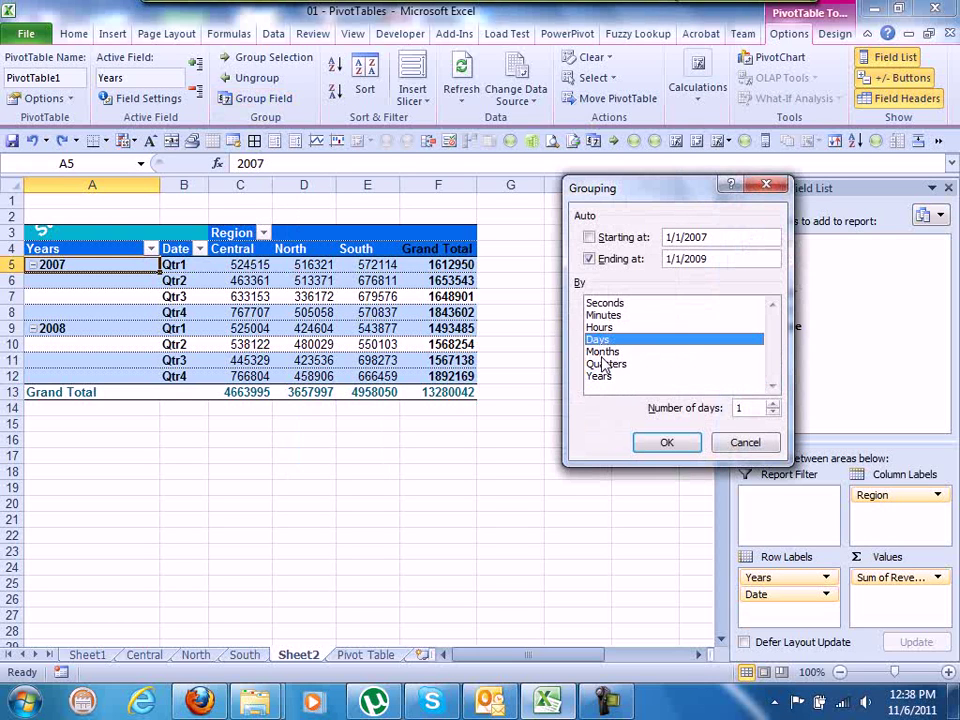
click(603, 352)
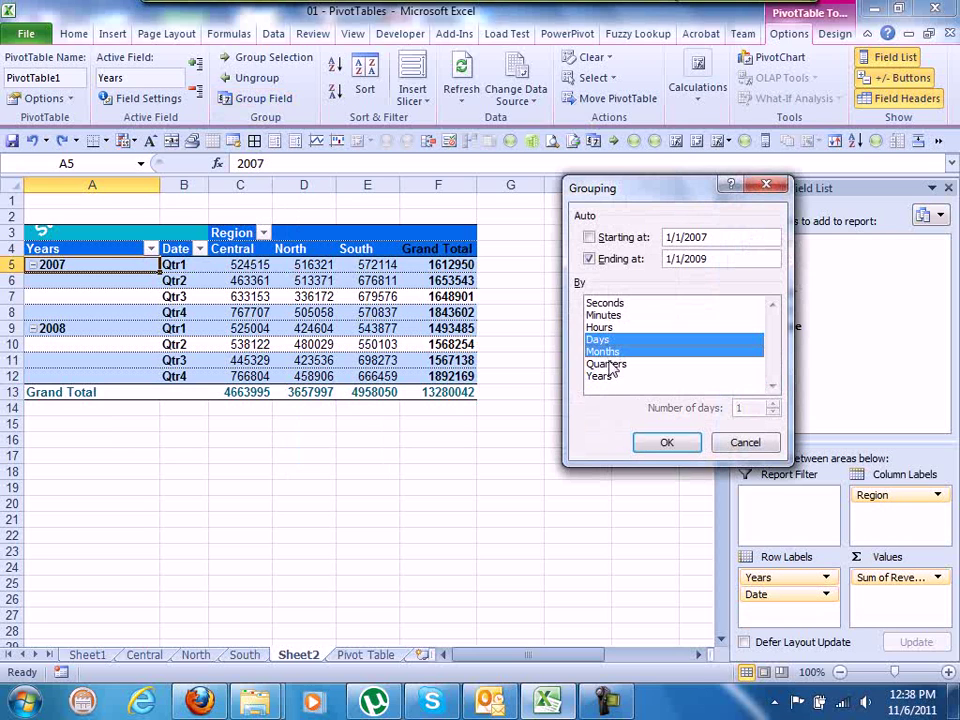
click(602, 341)
click(603, 352)
click(600, 340)
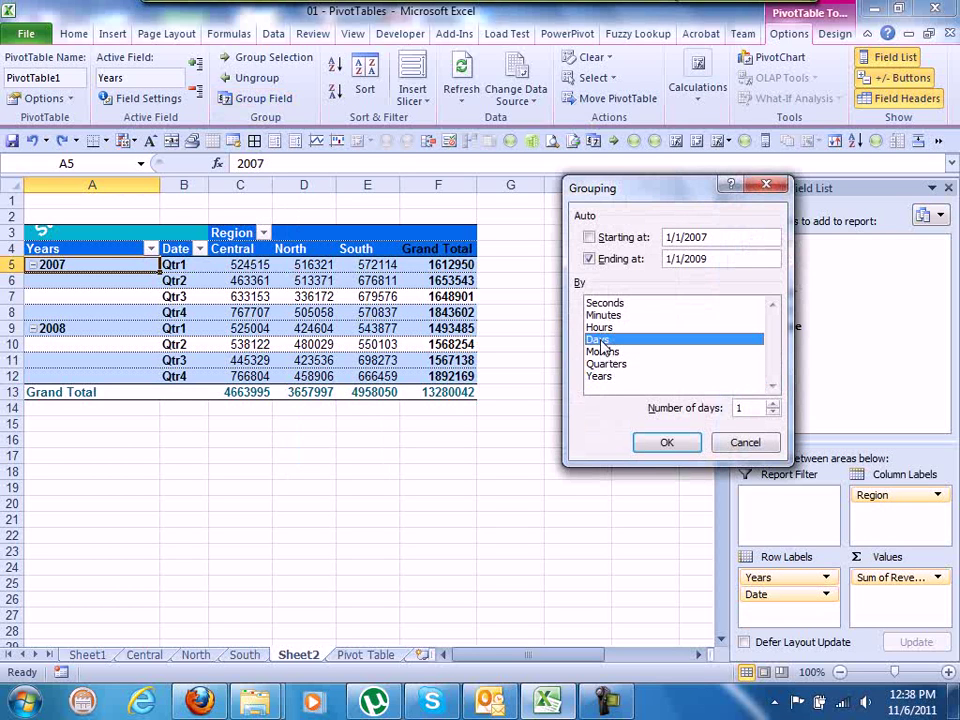
Set the number of days to 7 so dates group into weekly ranges
click(773, 404)
click(773, 404)
click(773, 404)
click(773, 404)
click(773, 404)
click(773, 404)
click(668, 443)
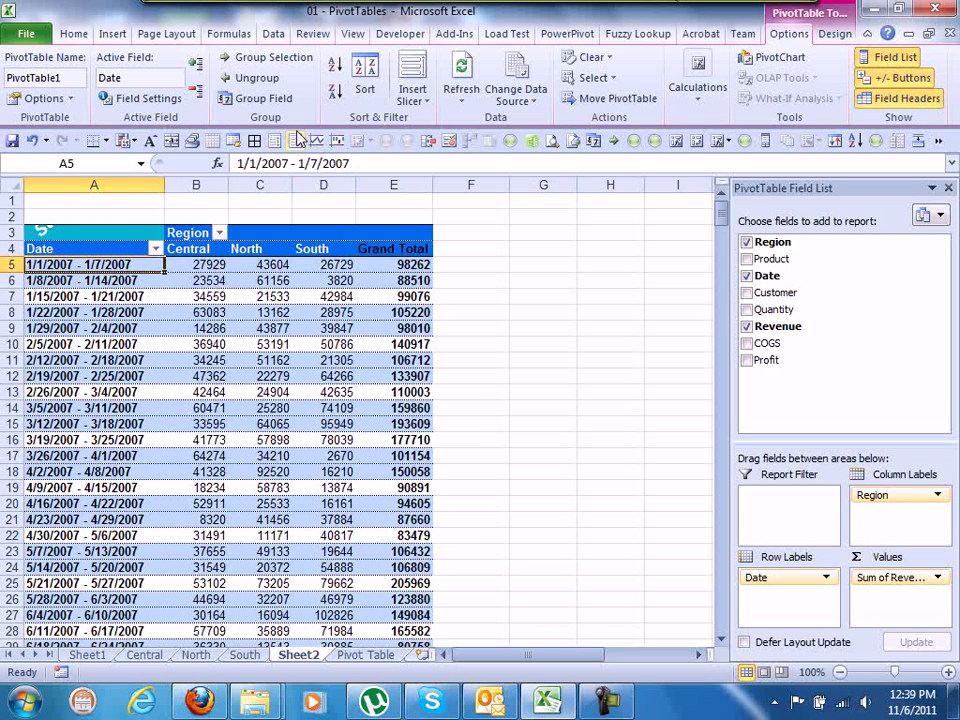
click(268, 100)
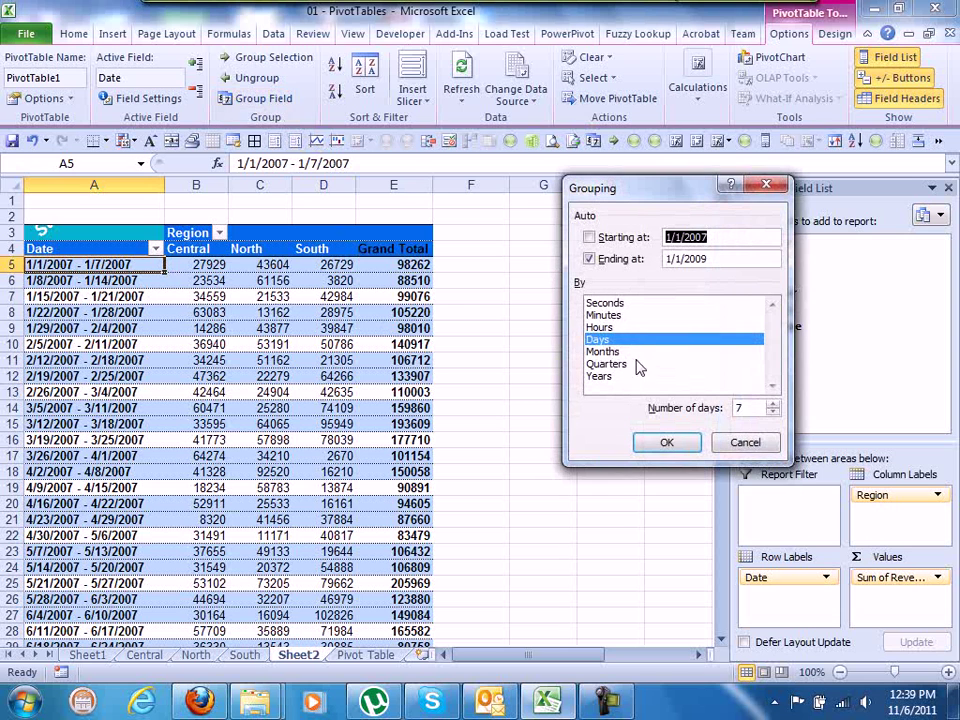
Try adding Months to the Days grouping, then undo it
click(610, 354)
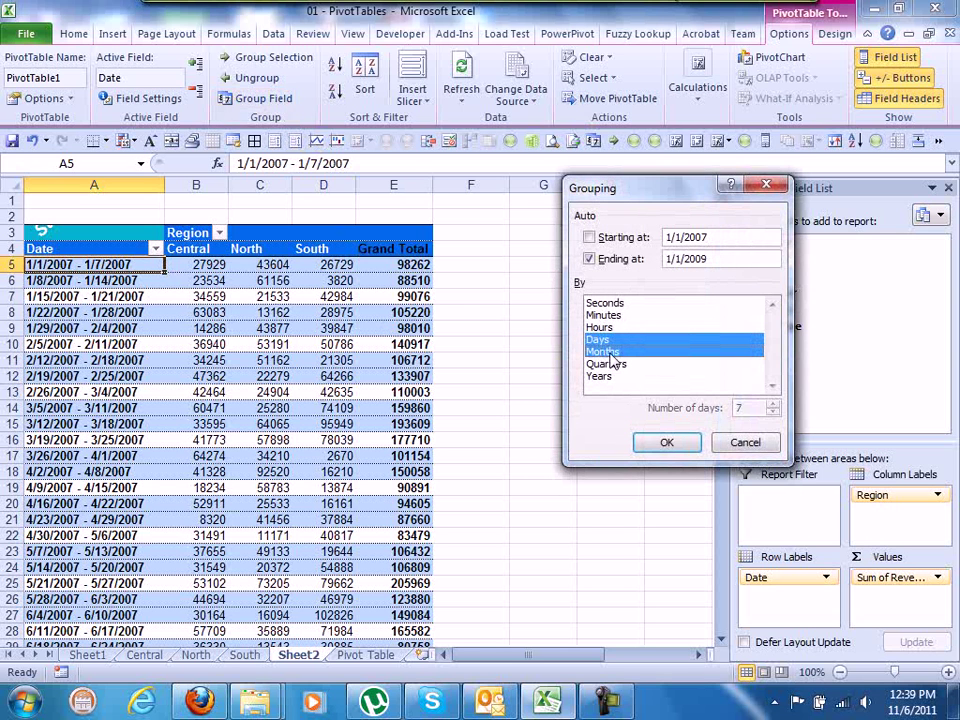
click(667, 444)
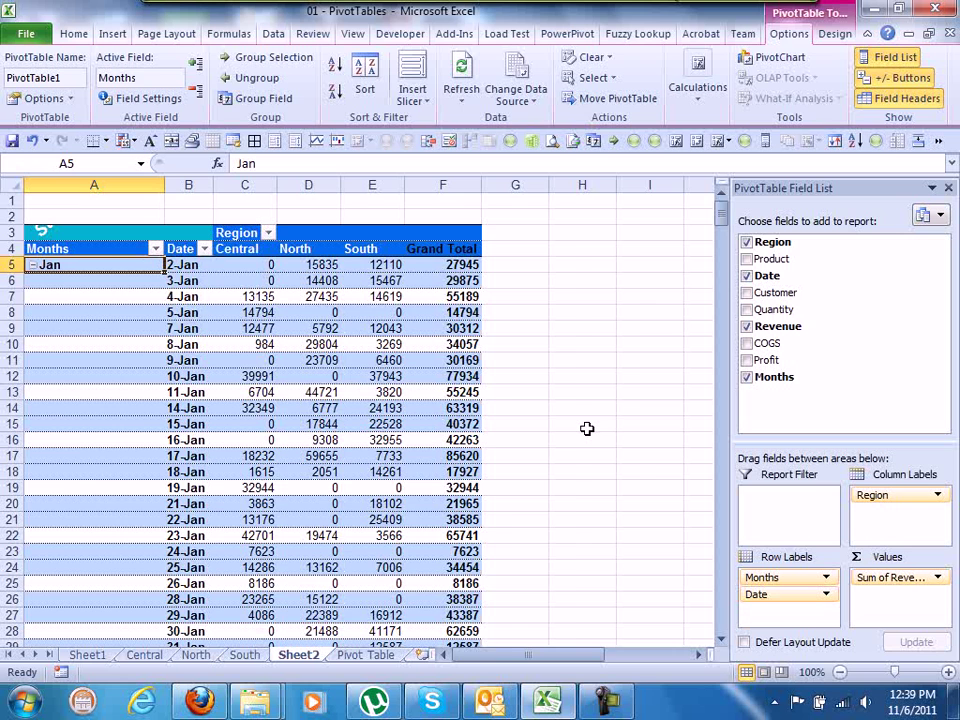
key(ctrl+z)
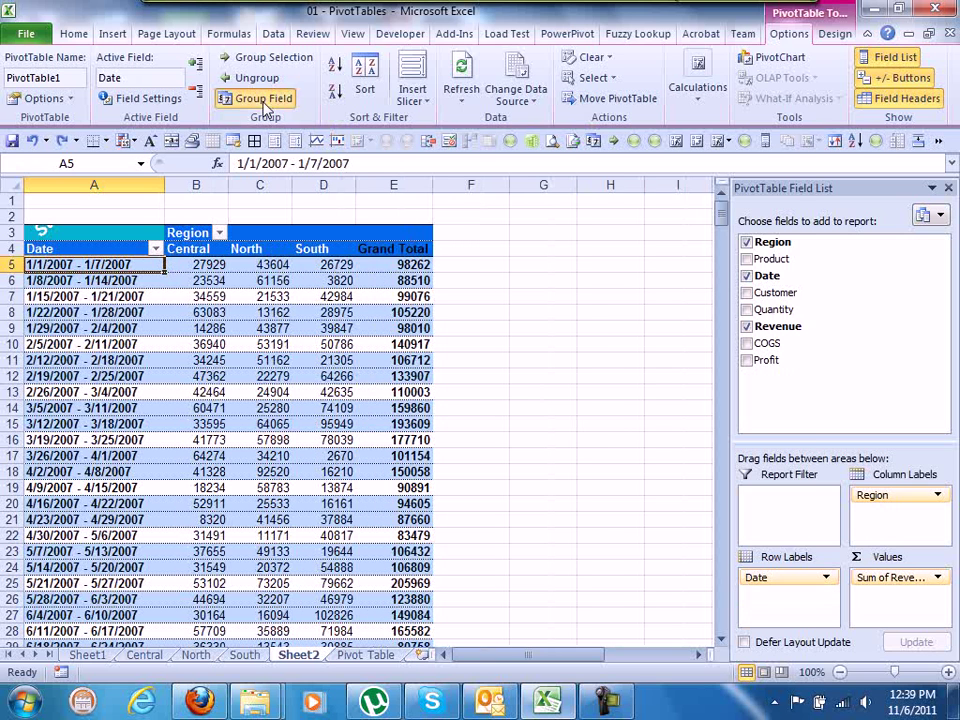
Regroup the dates by Years and Months, dropping the Days grouping
click(264, 99)
click(604, 340)
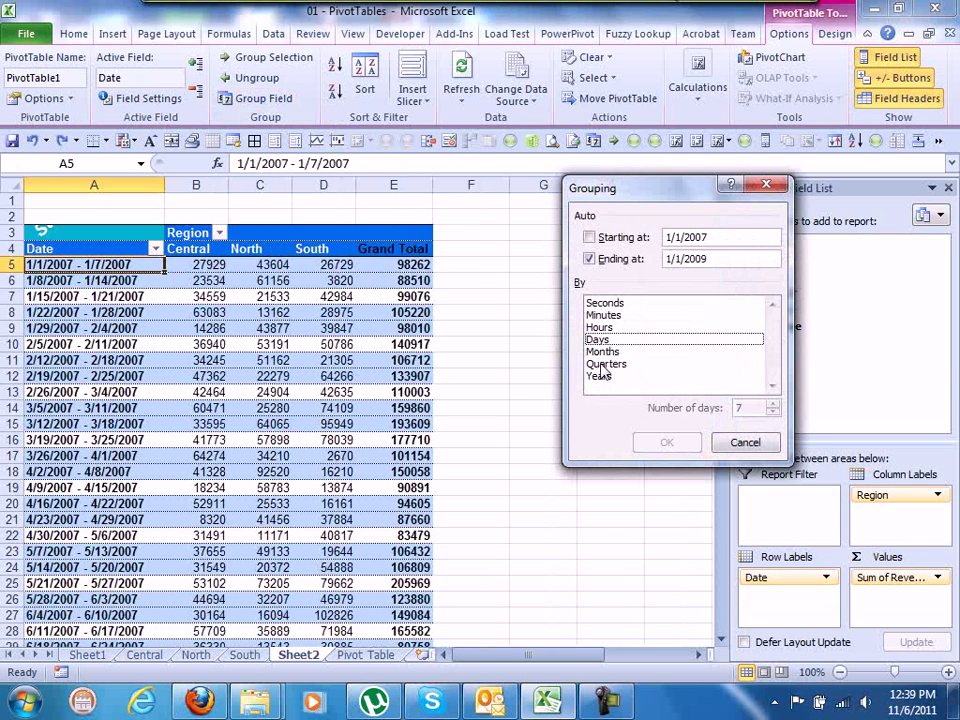
click(605, 375)
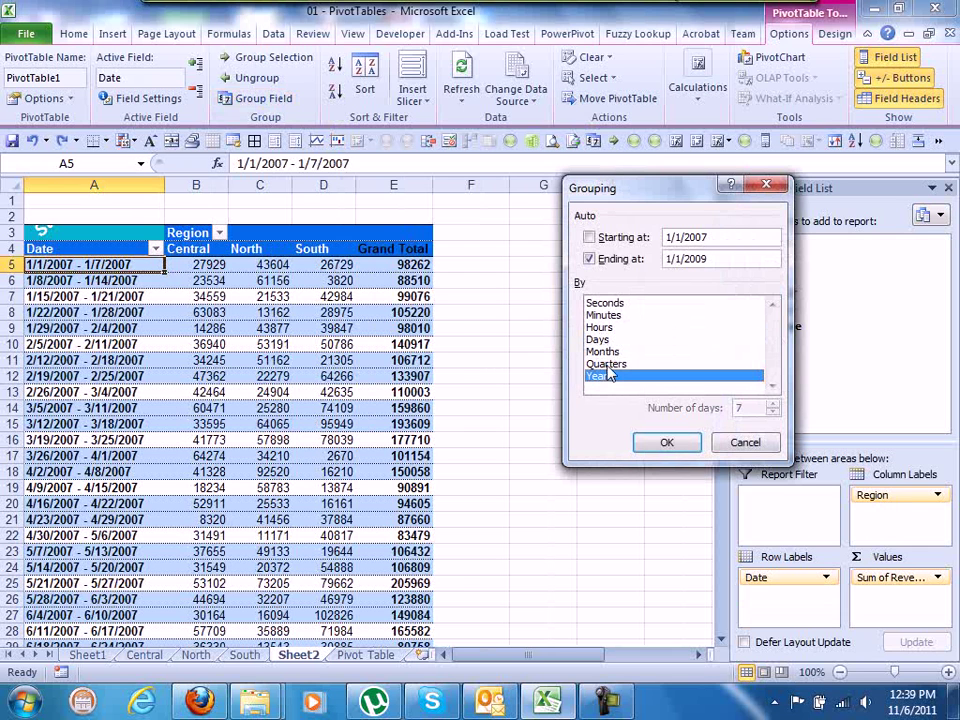
click(605, 351)
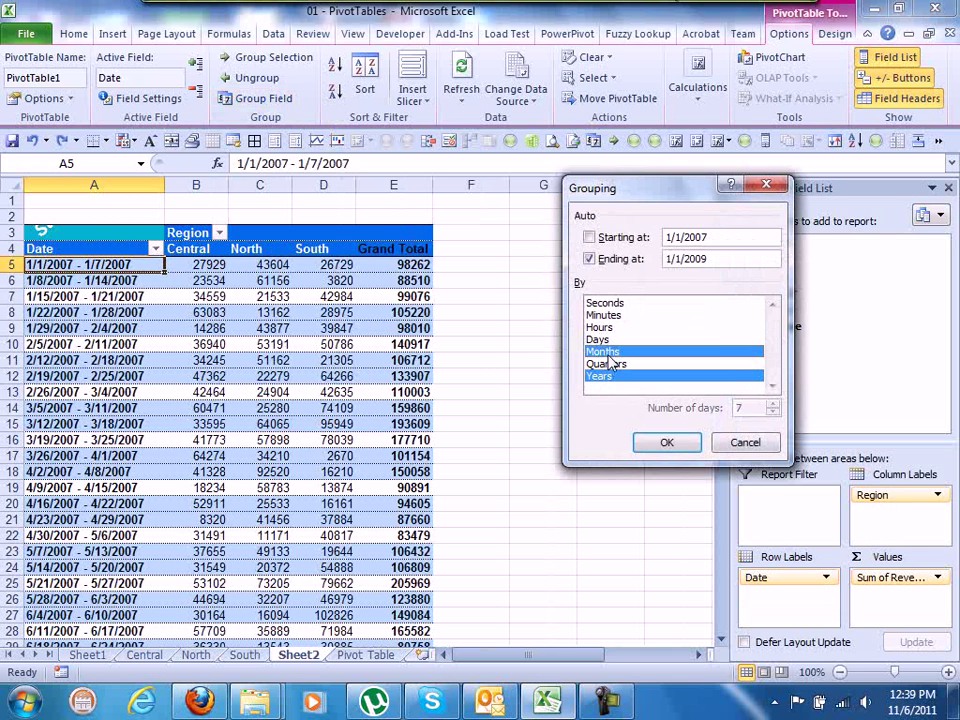
click(668, 443)
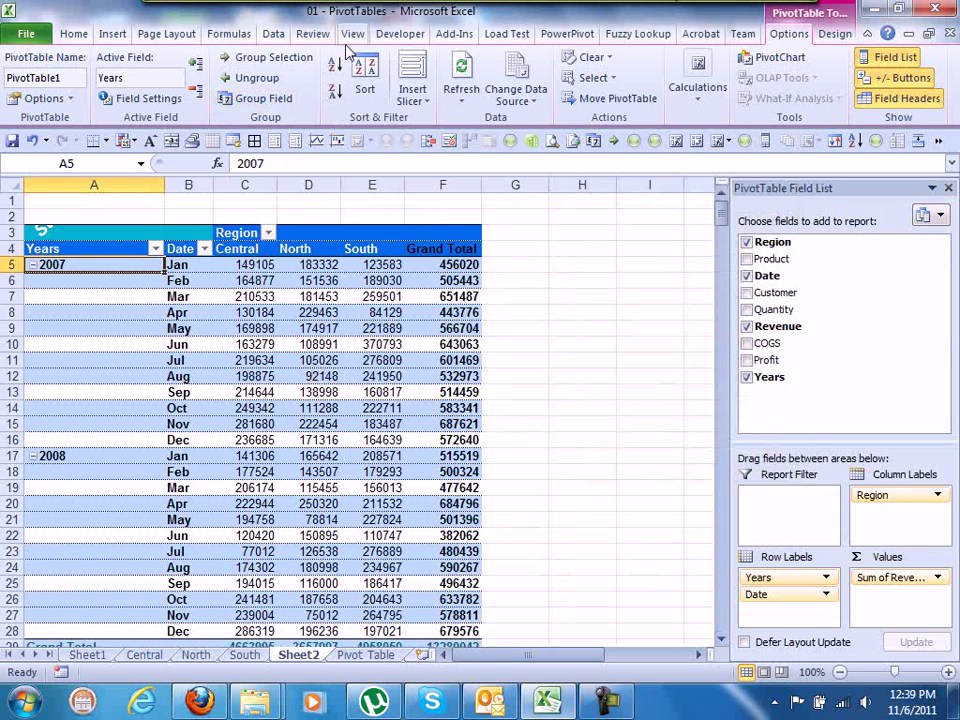
Insert a Region slicer and move it beside the PivotTable over columns H–J
click(107, 33)
click(565, 74)
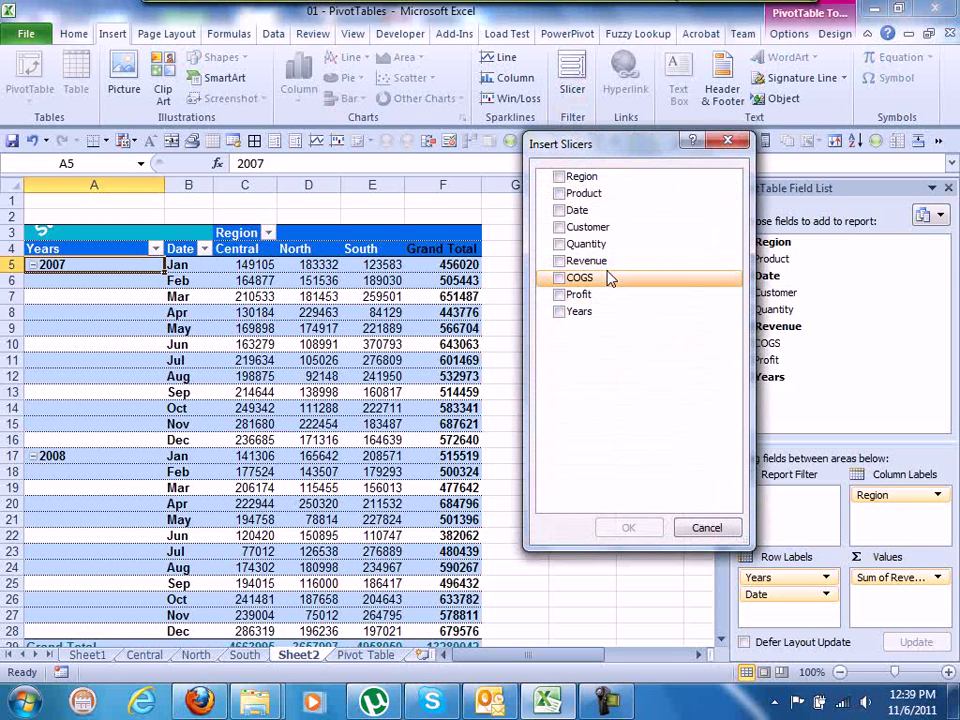
mouse_move(649, 148)
mouse_down()
mouse_move(614, 243)
mouse_move(482, 195)
mouse_move(364, 182)
mouse_move(362, 197)
mouse_up()
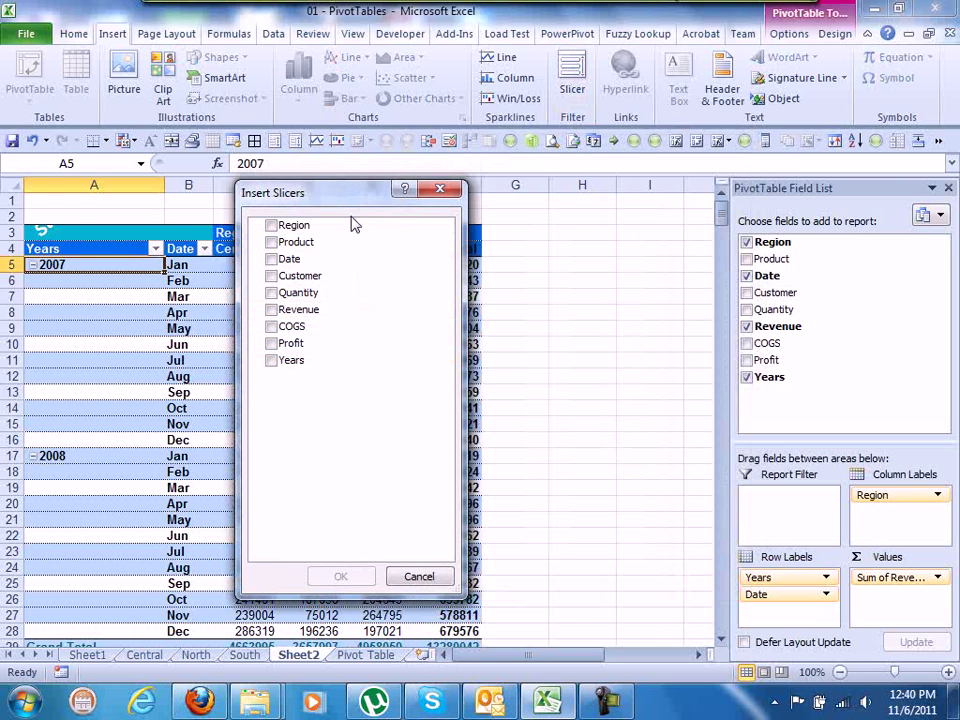
click(270, 225)
click(340, 576)
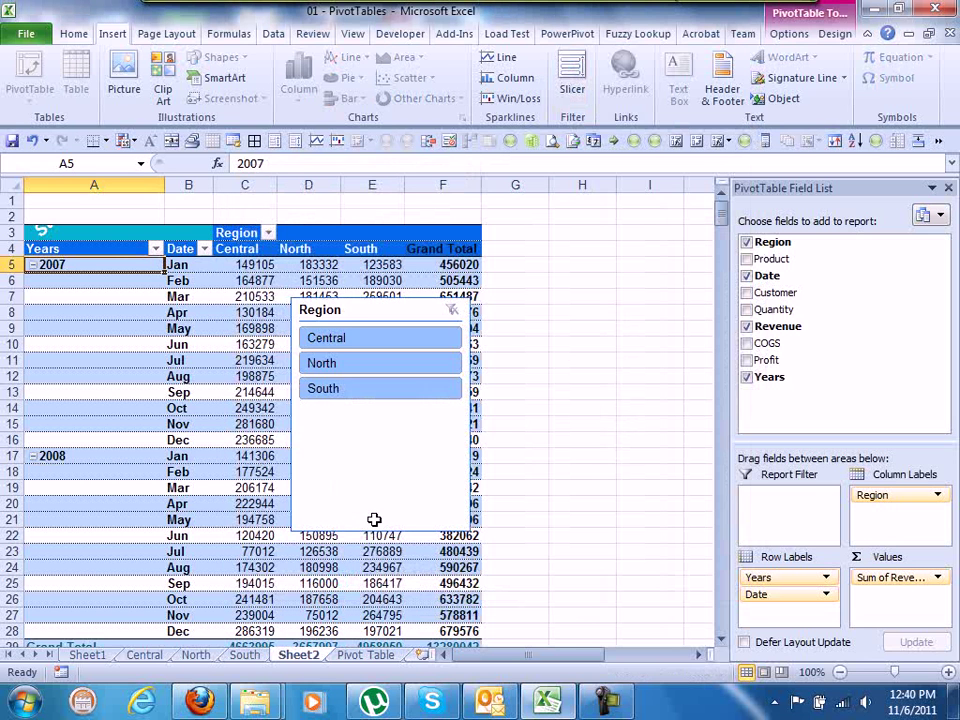
drag(377, 315, 624, 287)
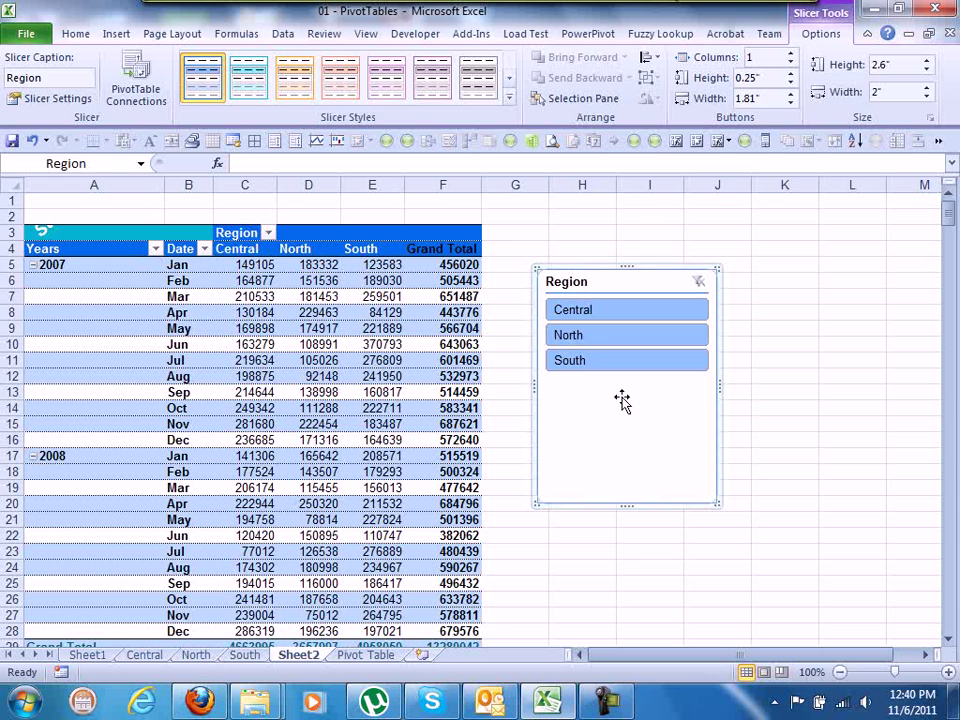
click(598, 366)
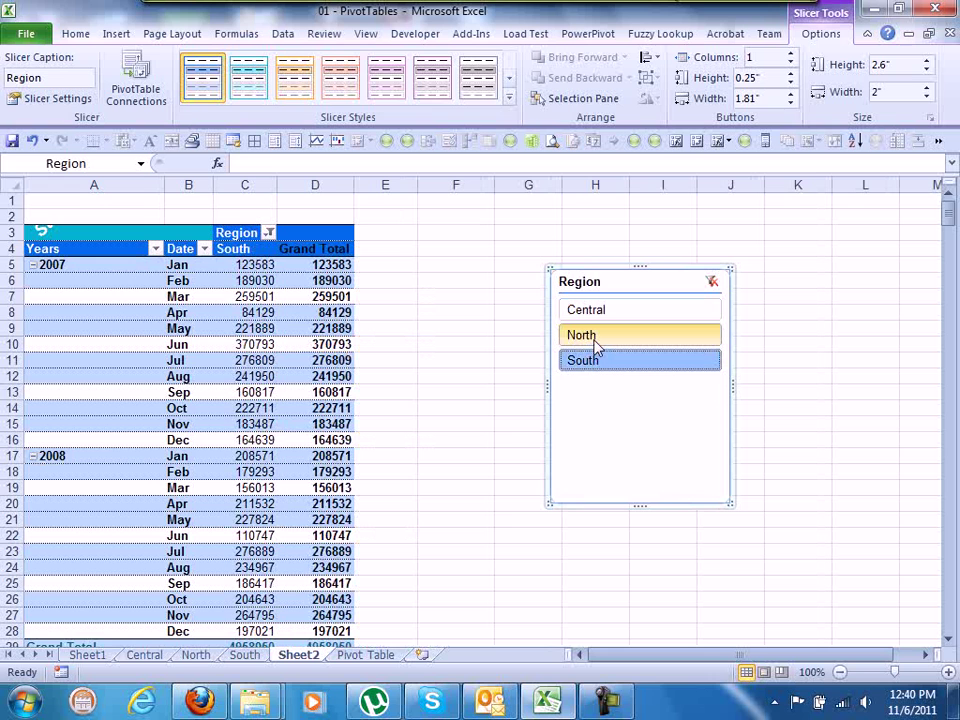
click(597, 340)
click(610, 313)
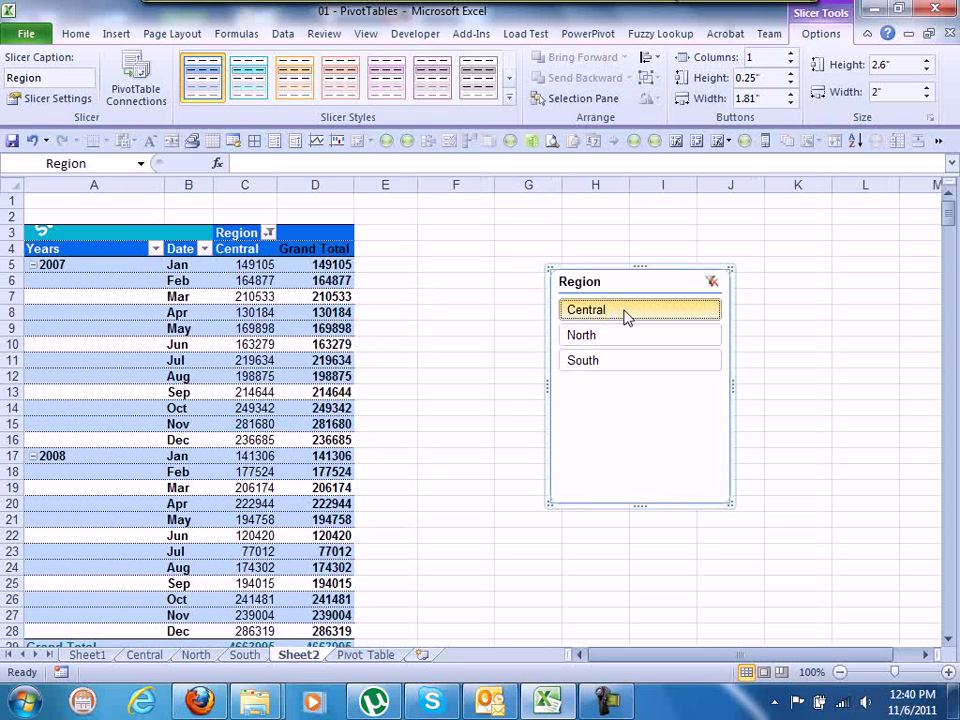
click(710, 281)
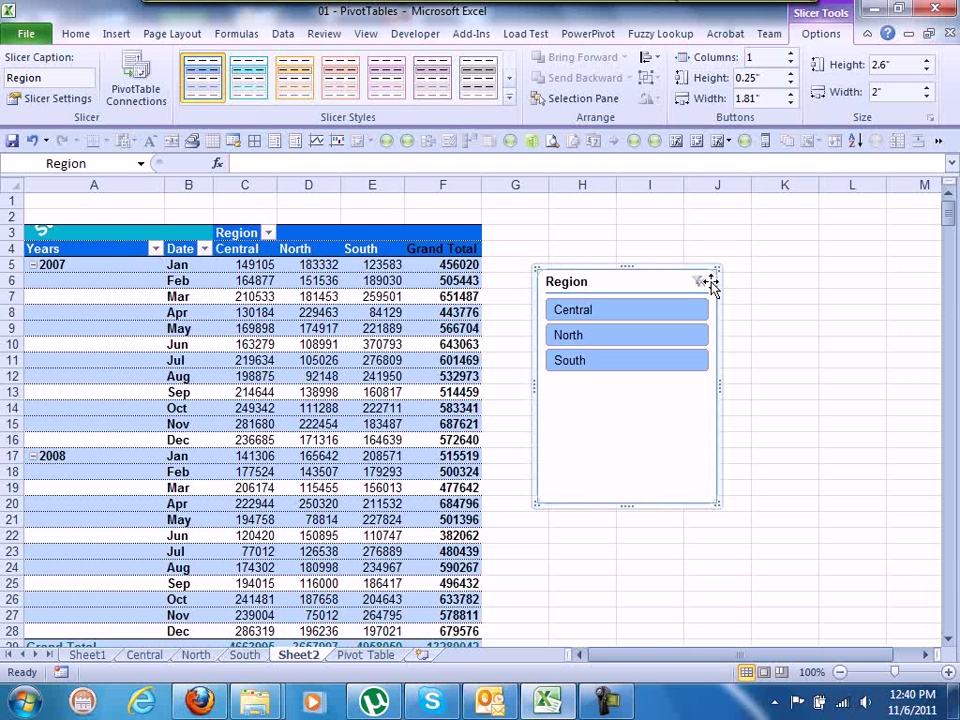
Drag Product into Column Labels below Region to split revenue by product codes
click(395, 345)
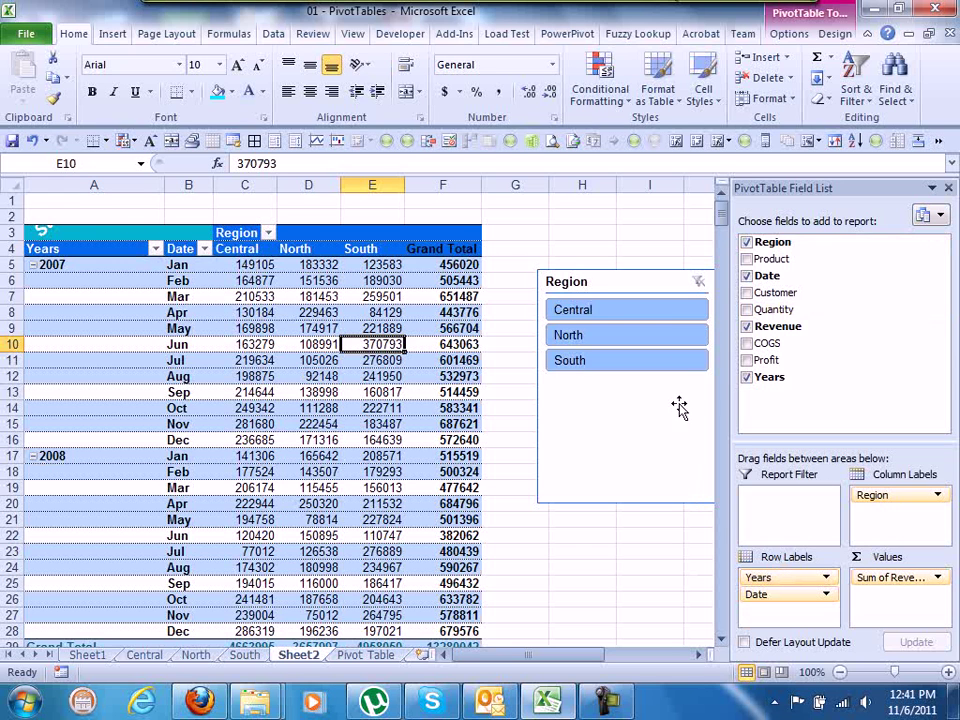
mouse_move(770, 259)
mouse_down()
mouse_move(825, 553)
mouse_move(826, 680)
mouse_move(818, 625)
mouse_move(913, 537)
mouse_up()
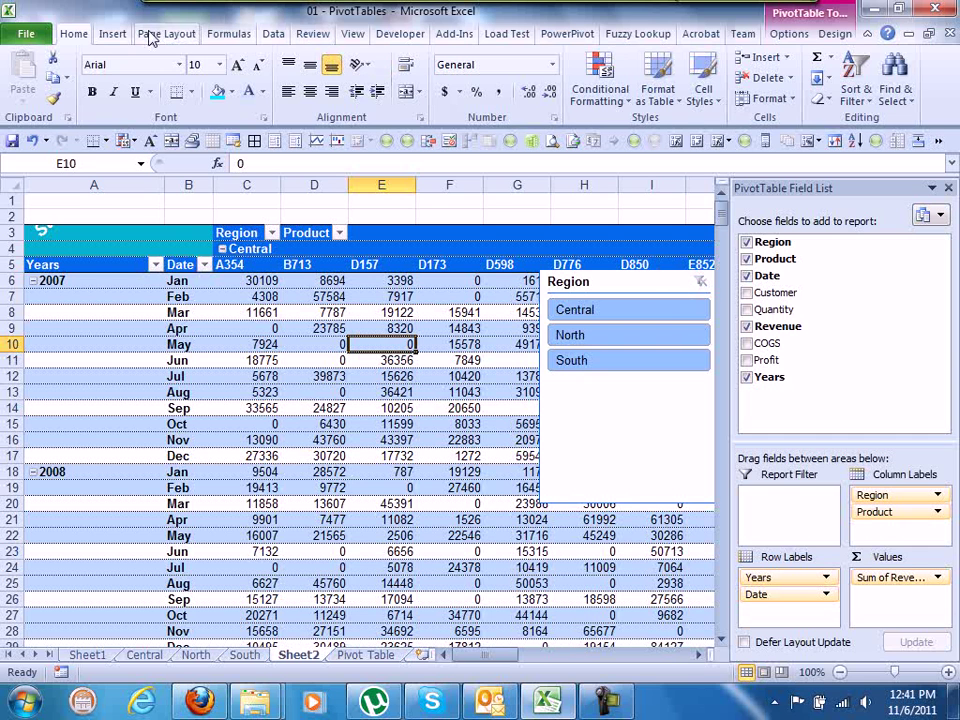
Add a Product slicer filtered to A354, and stack it above the Region slicer beside column K
click(113, 34)
click(572, 80)
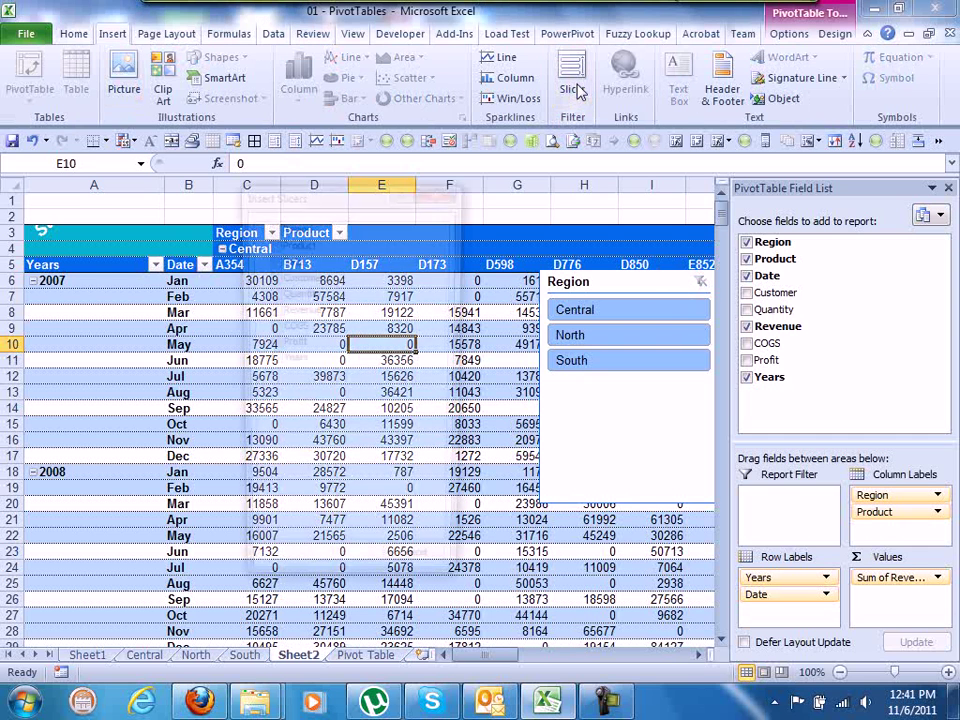
click(271, 243)
click(340, 576)
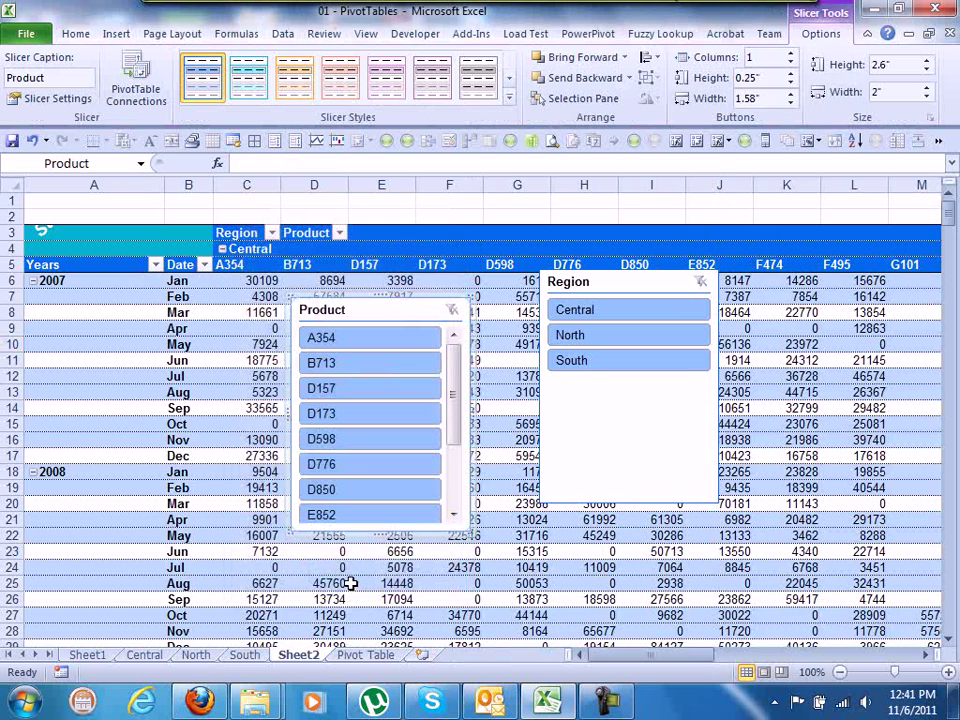
click(330, 339)
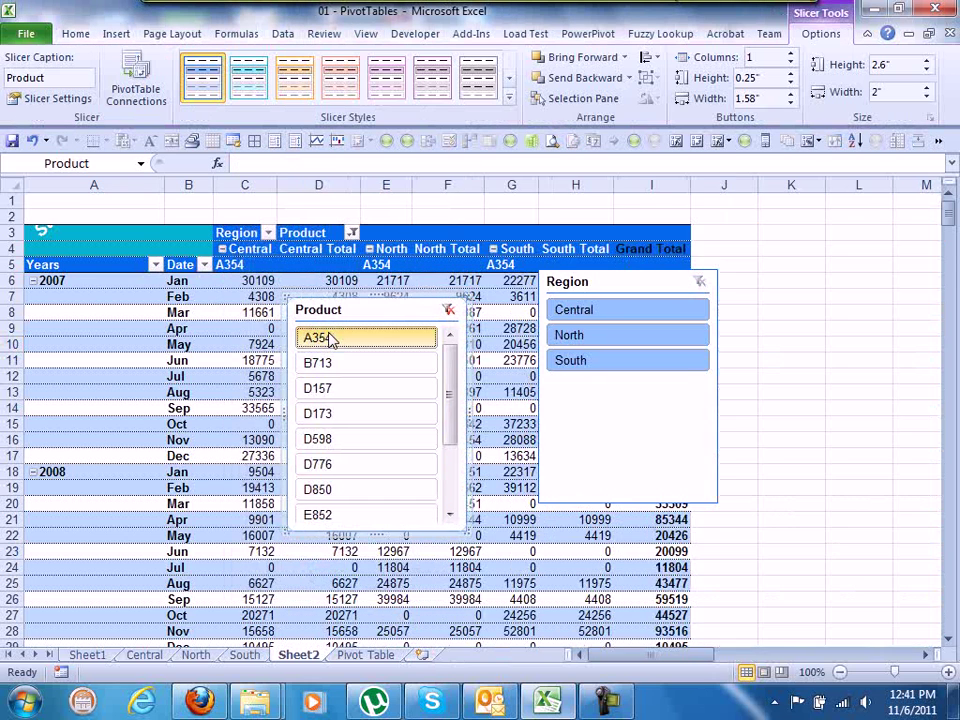
mouse_move(615, 289)
mouse_down()
mouse_move(806, 273)
mouse_move(833, 280)
mouse_up()
mouse_move(662, 292)
mouse_down()
mouse_move(751, 455)
mouse_move(917, 561)
mouse_move(868, 533)
mouse_up()
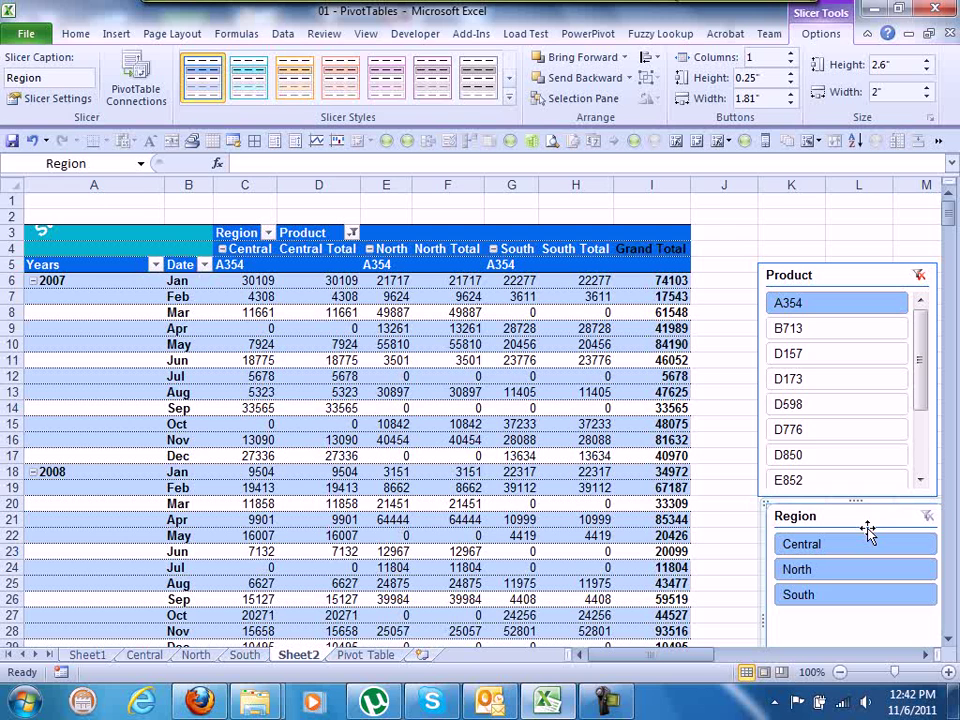
Clear the Product slicer filter, then pick D173 in the Product slicer and Central in the Region slicer
click(918, 275)
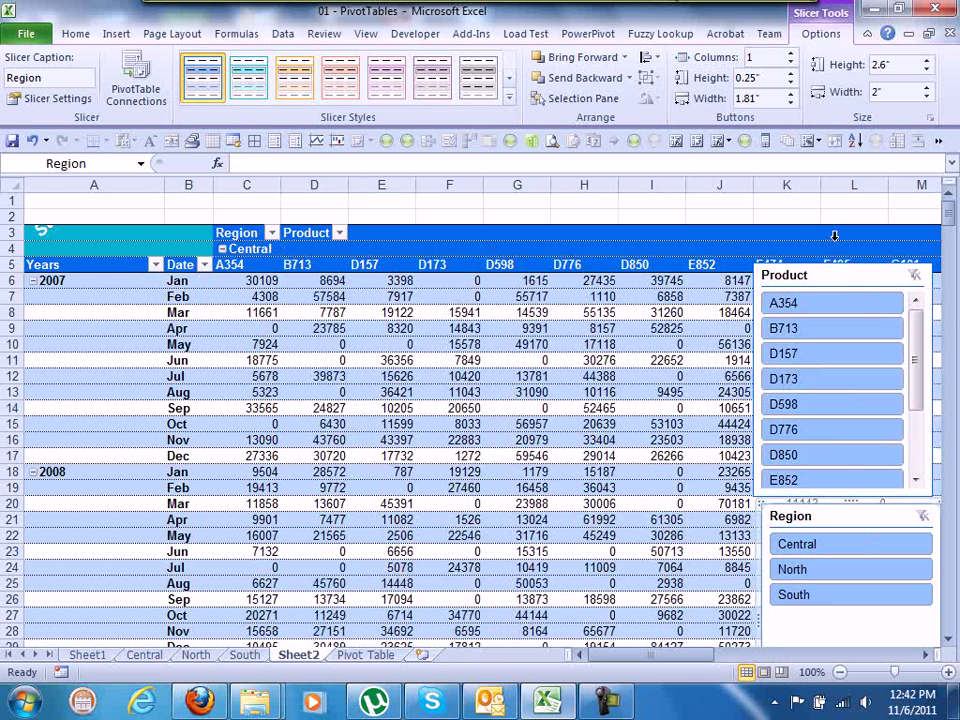
click(800, 381)
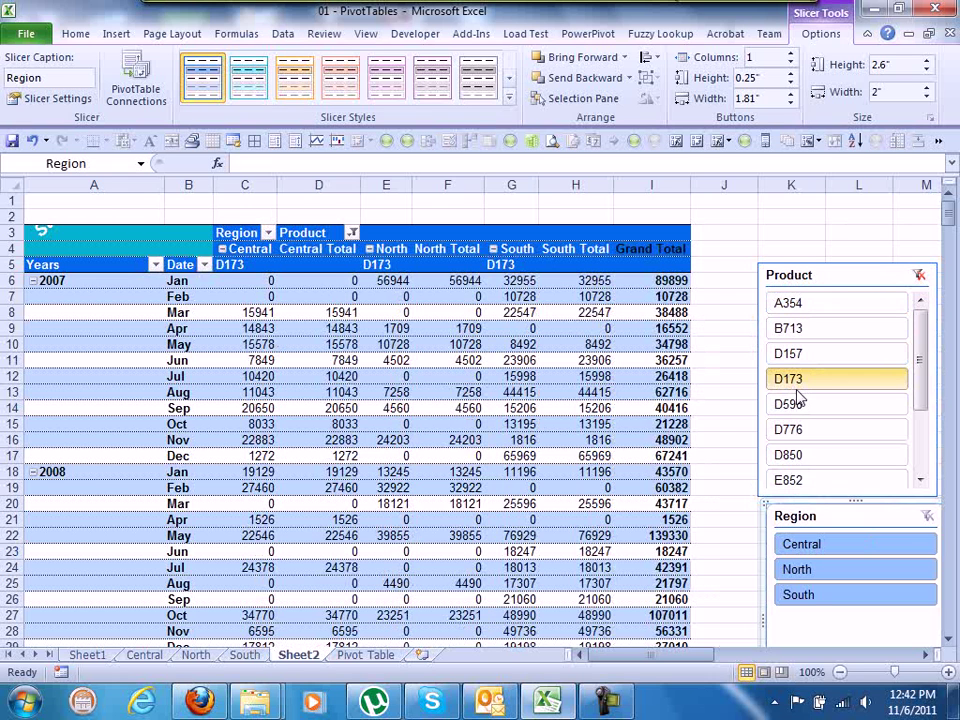
click(800, 545)
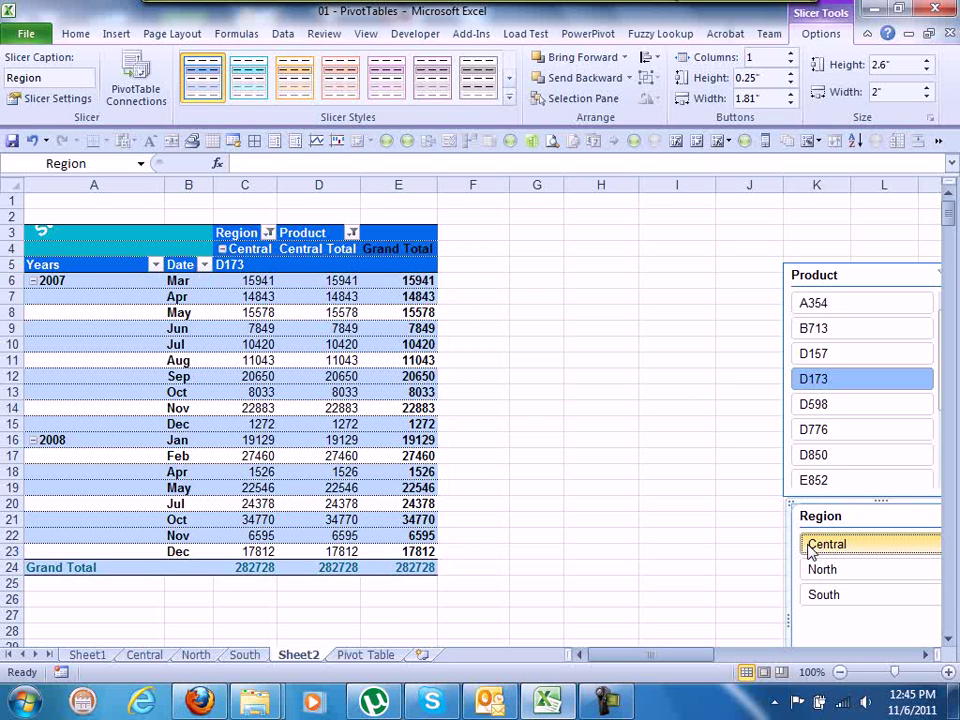
Apply the first dark blue style to the Region slicer and select North and South
click(509, 97)
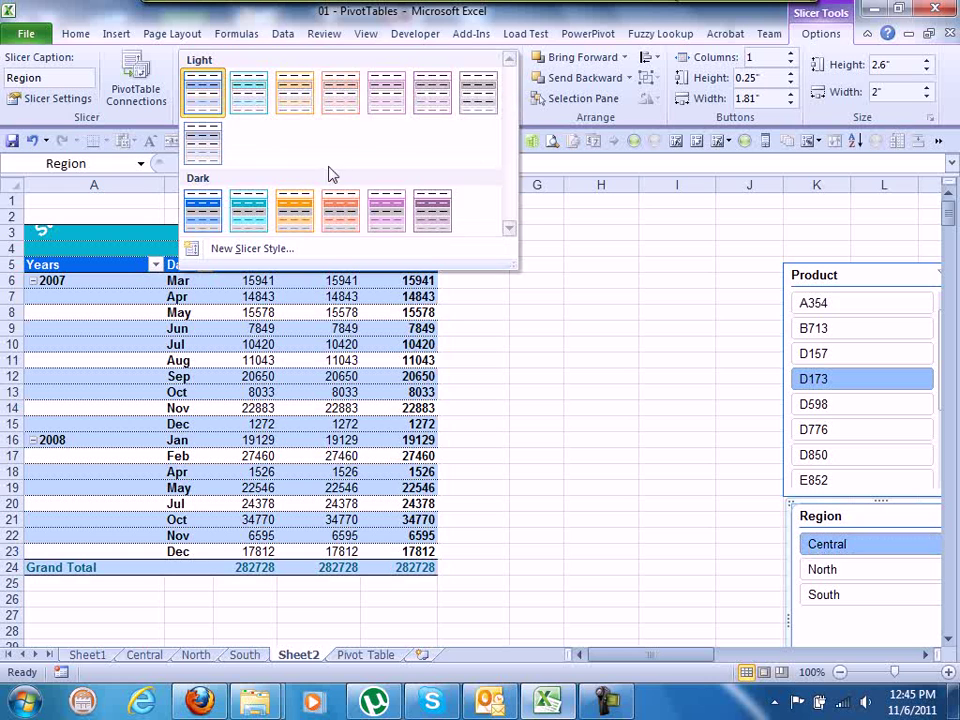
click(206, 212)
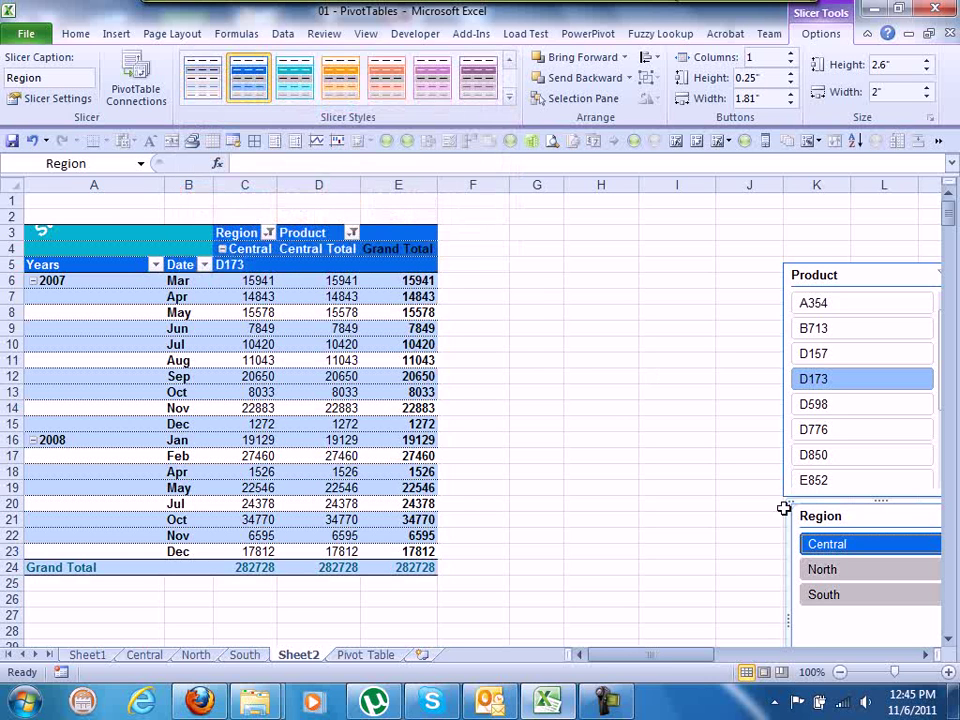
click(821, 569)
click(821, 596)
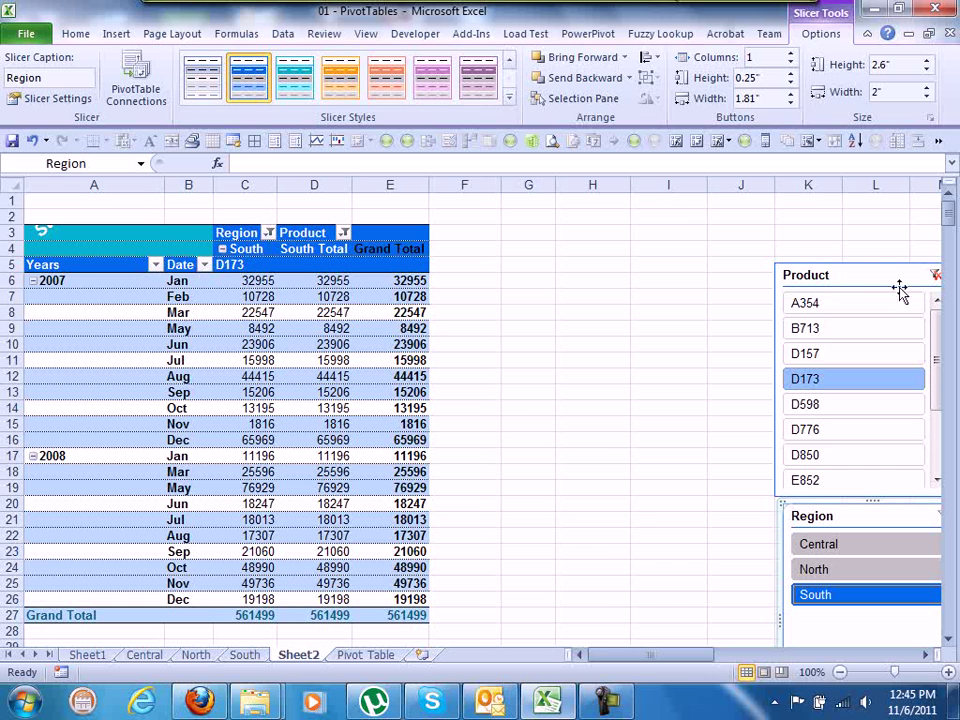
Clear the Product and Region slicer filters and reselect the PivotTable
click(933, 273)
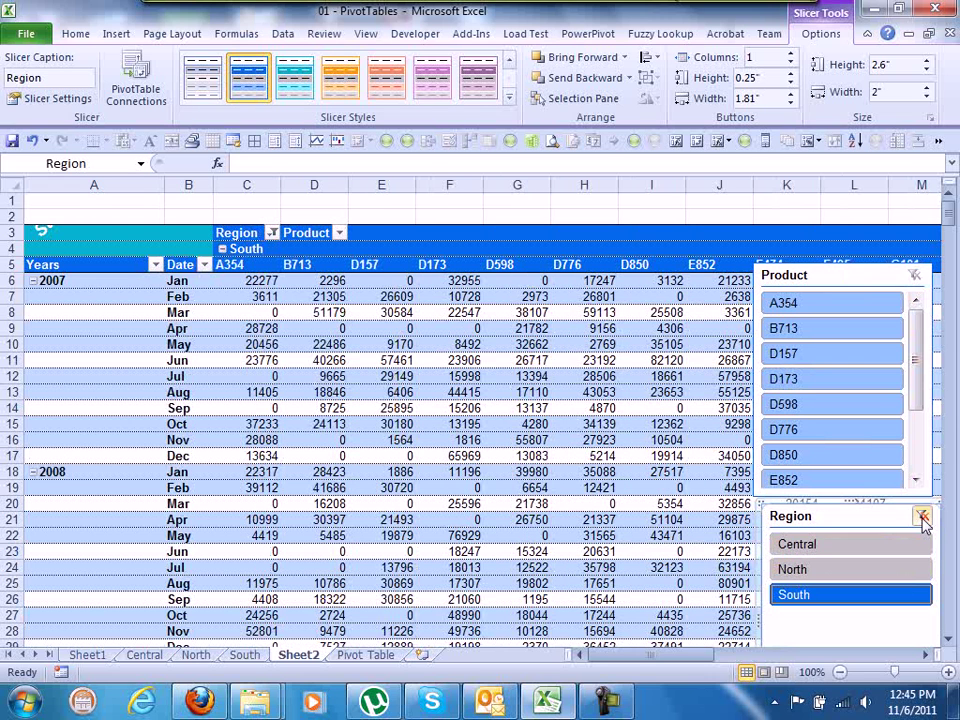
click(922, 517)
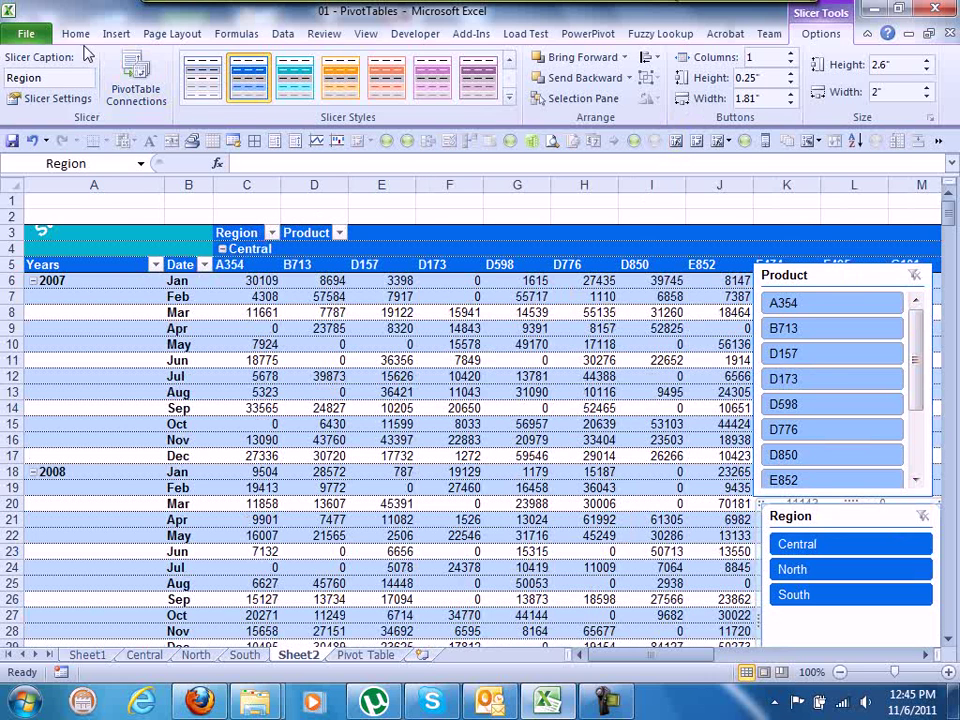
click(770, 36)
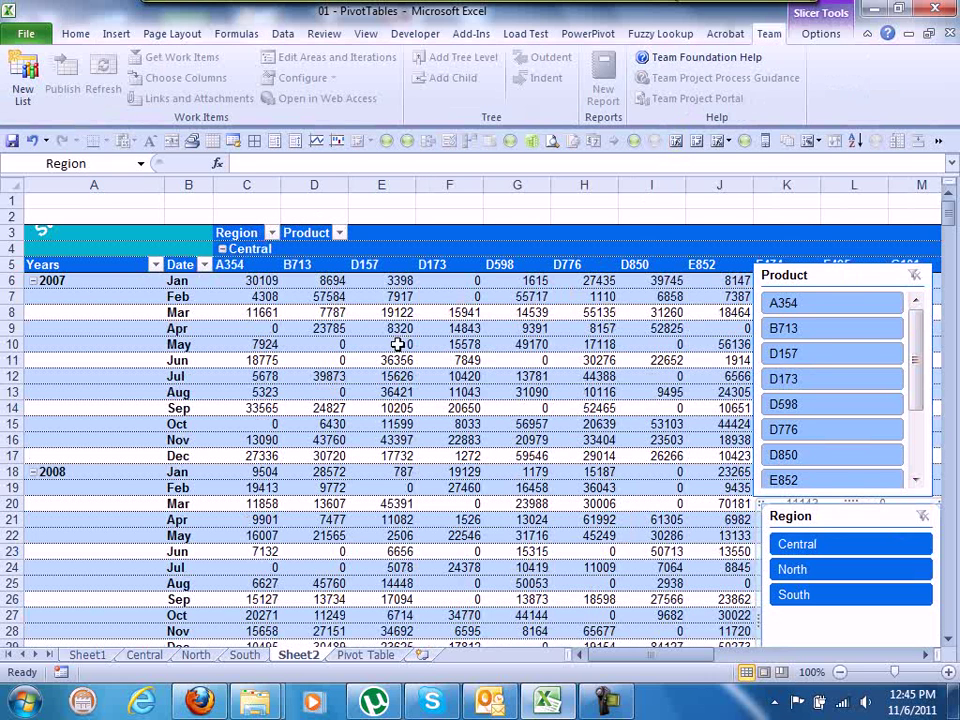
click(390, 344)
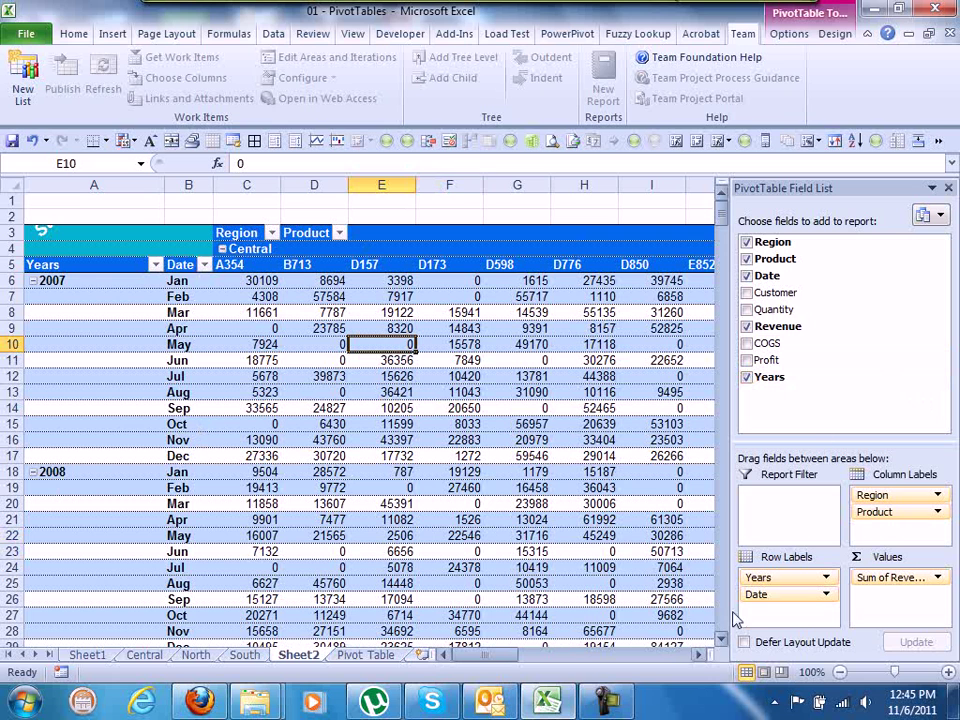
Remove Years, Date, Region and Product from the layout, then put Region in Row Labels
drag(757, 578, 843, 398)
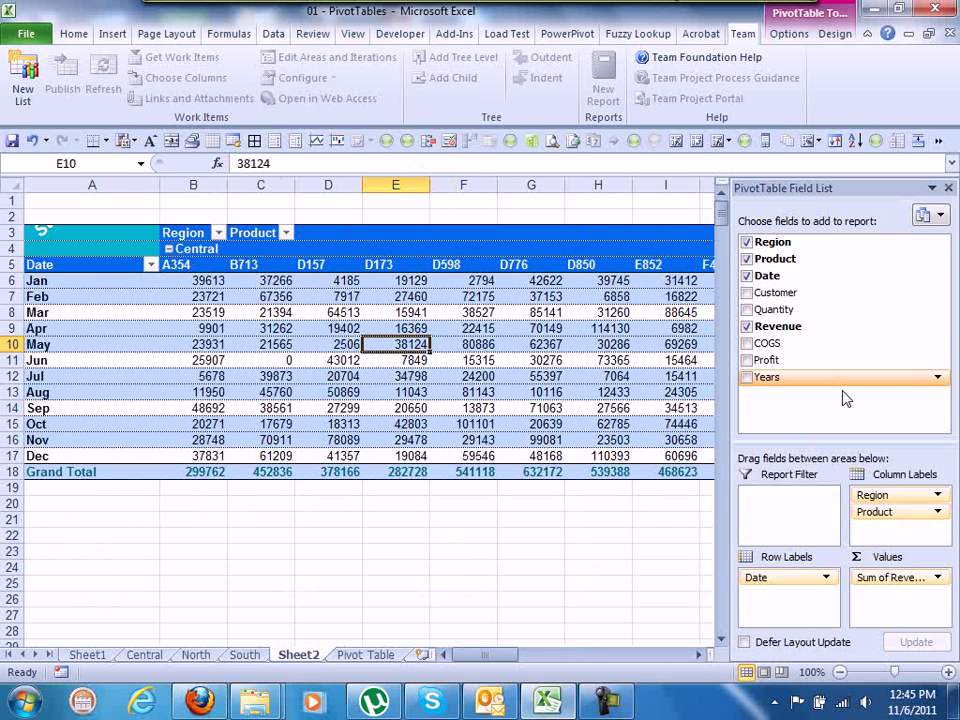
drag(780, 577, 825, 362)
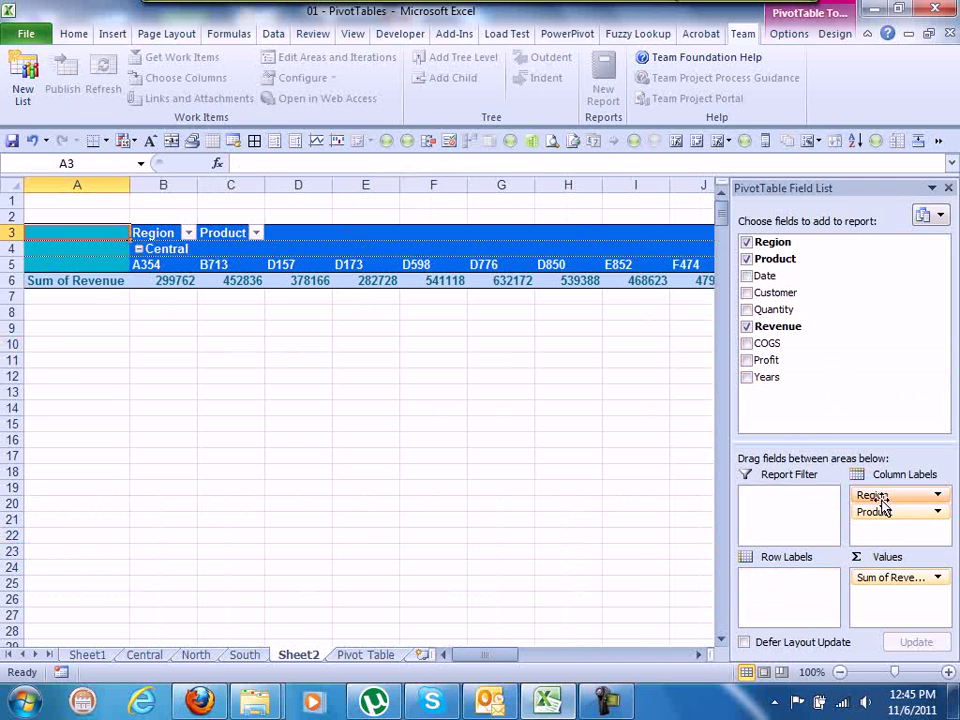
drag(883, 500, 800, 377)
drag(874, 495, 896, 486)
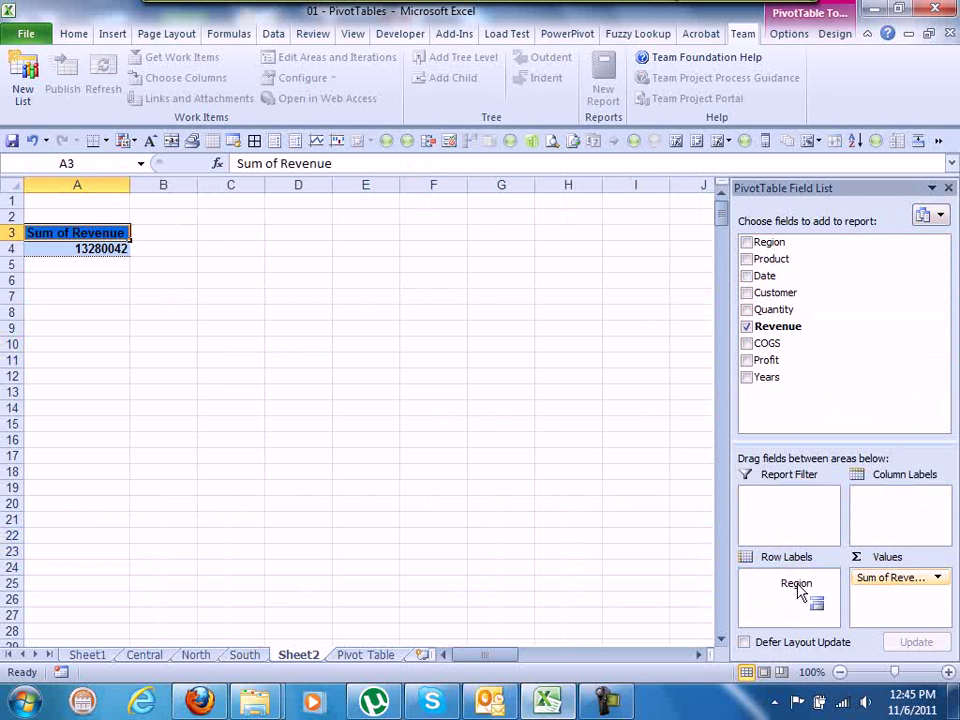
drag(768, 242, 800, 590)
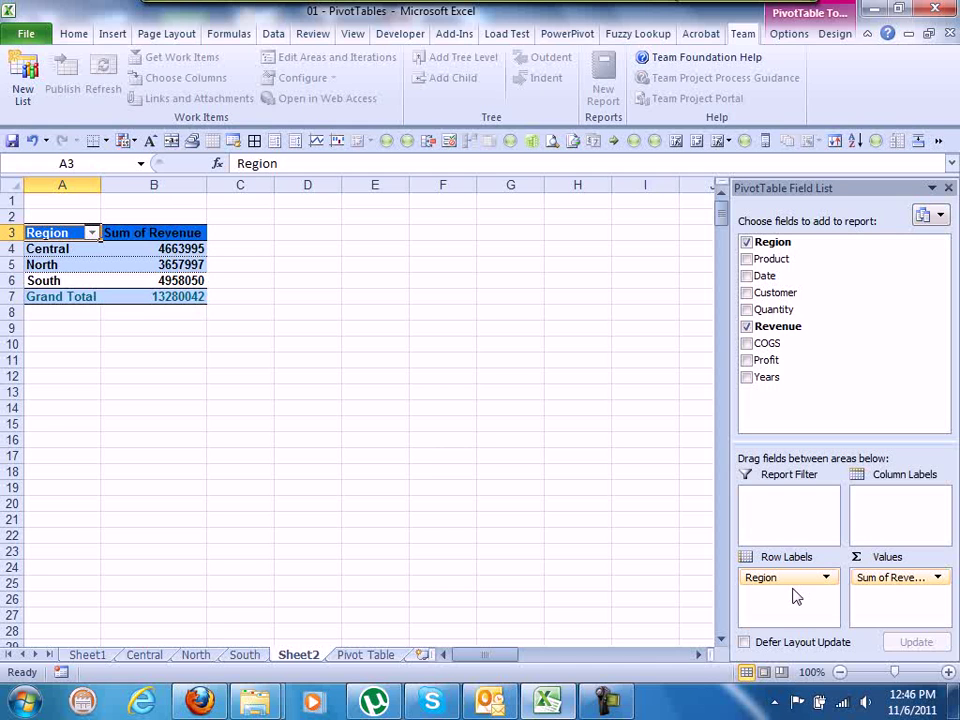
Show the PivotTable Options ribbon, then the Design ribbon with the style and layout choices
click(789, 34)
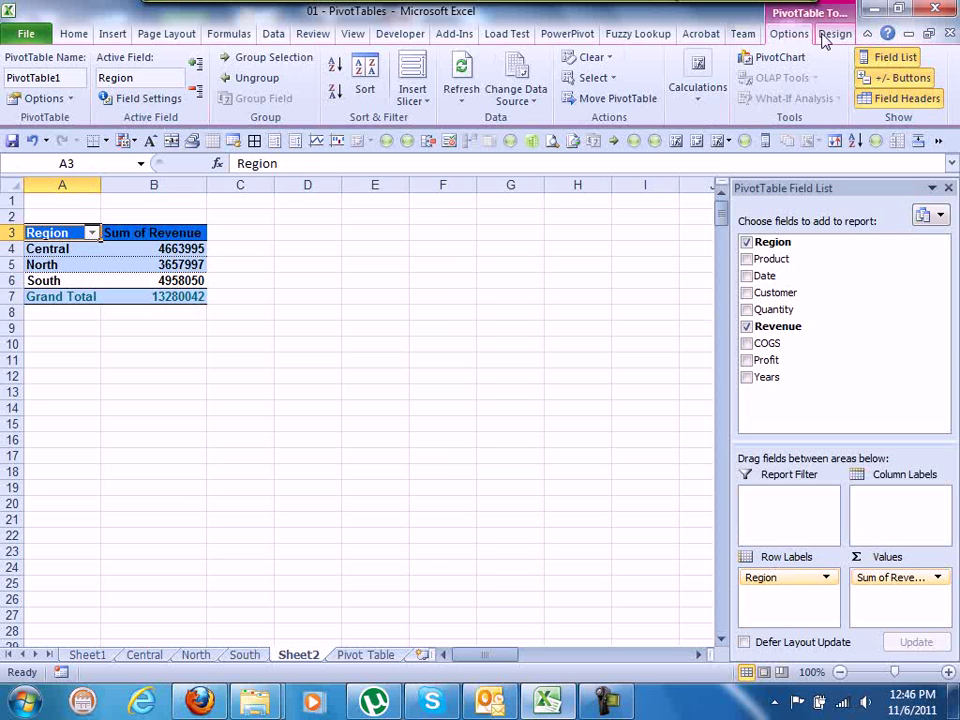
click(826, 37)
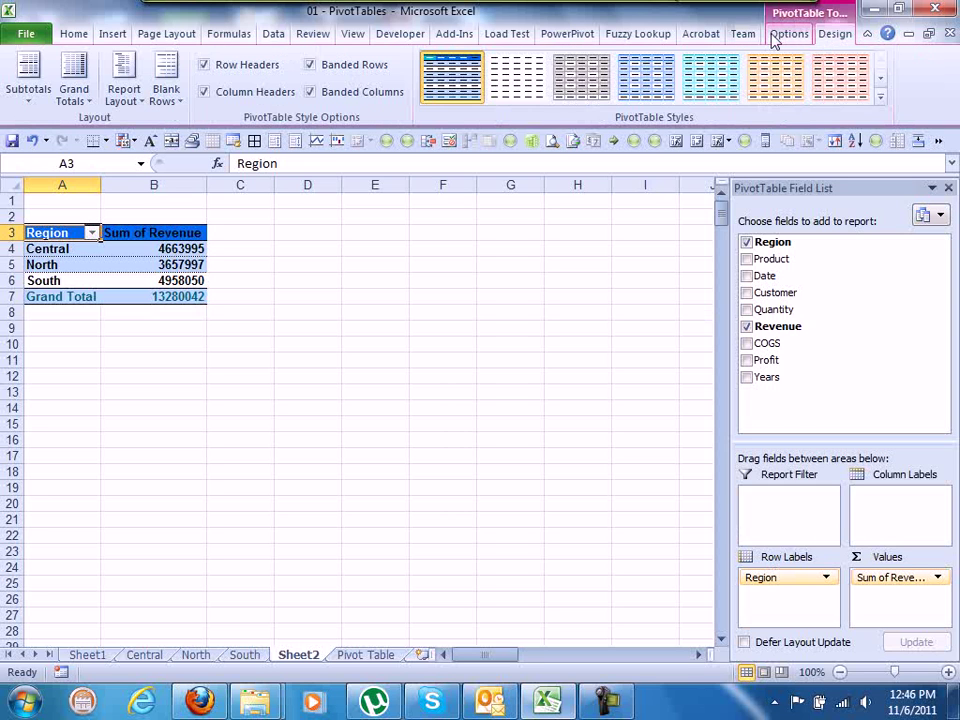
click(789, 34)
drag(45, 248, 150, 248)
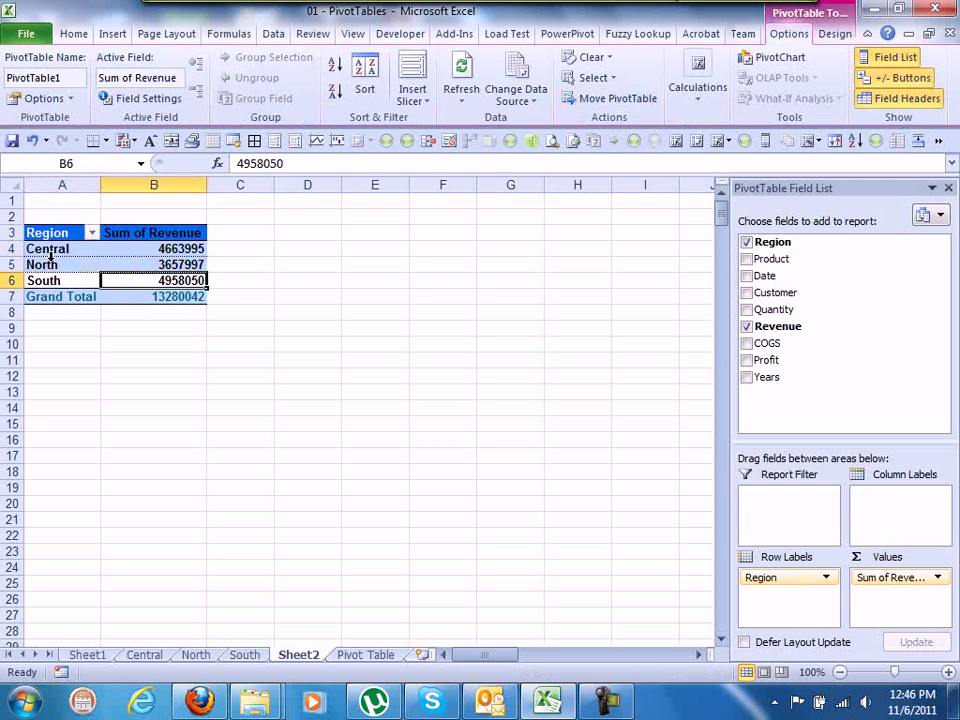
drag(45, 280, 48, 250)
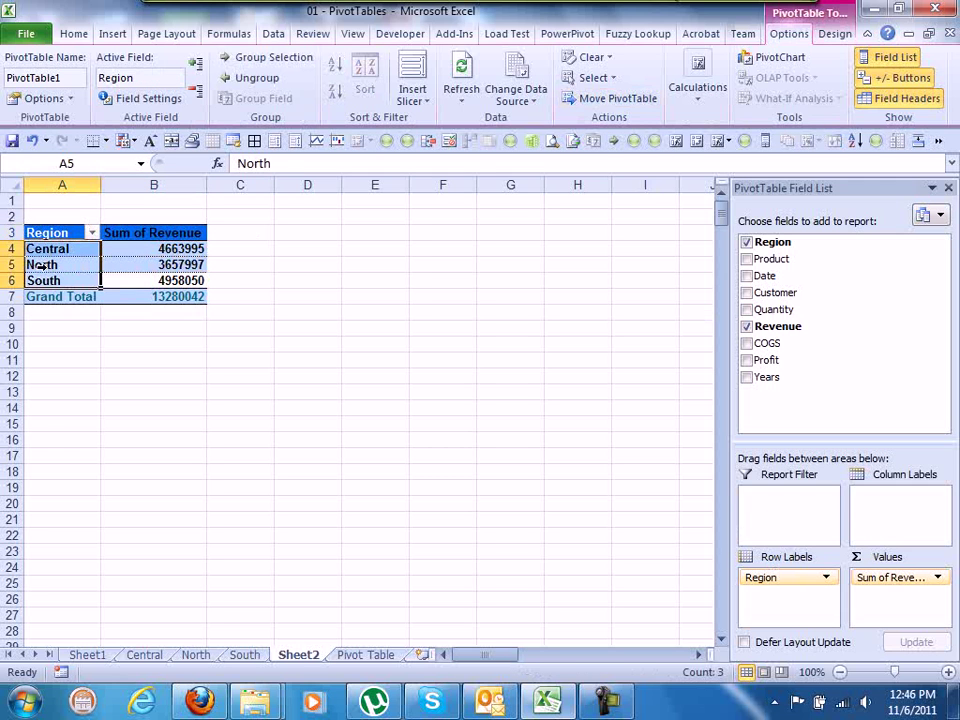
click(42, 265)
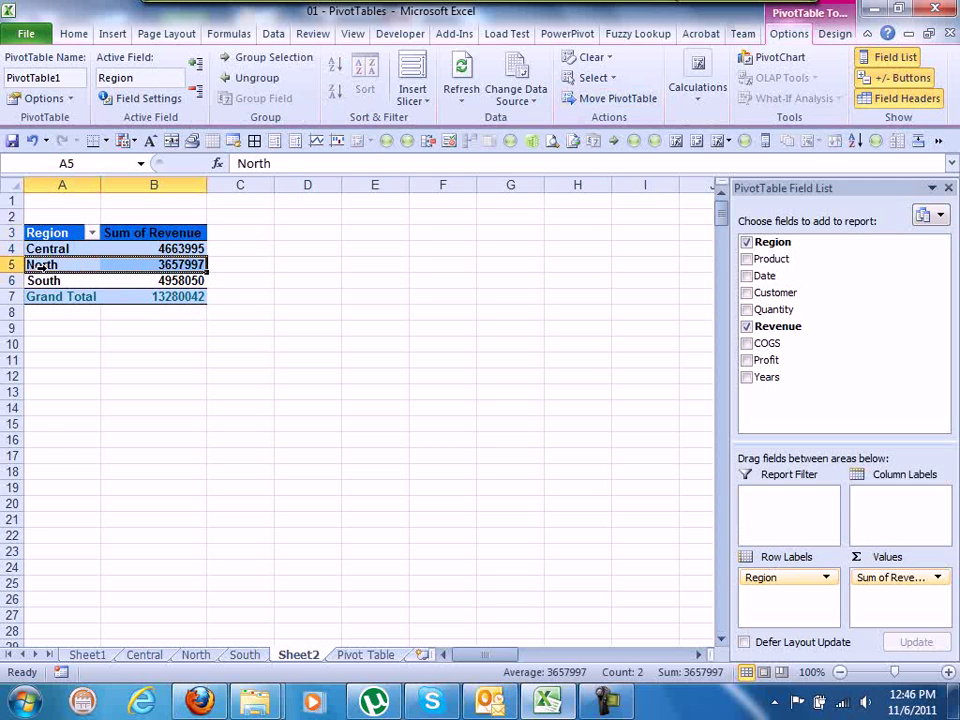
click(696, 92)
click(817, 150)
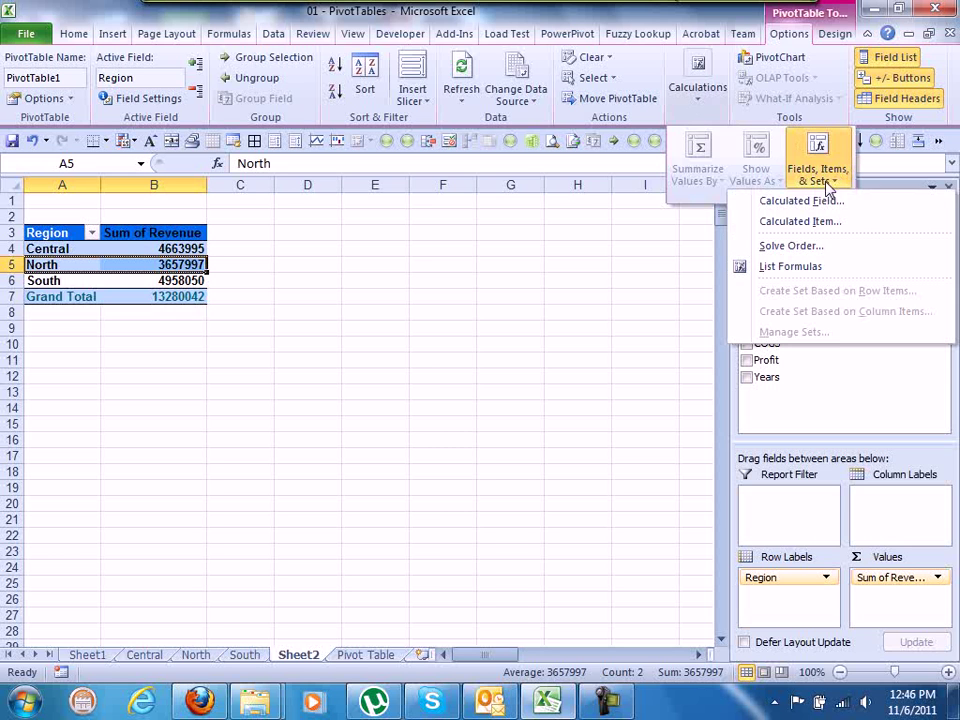
click(800, 221)
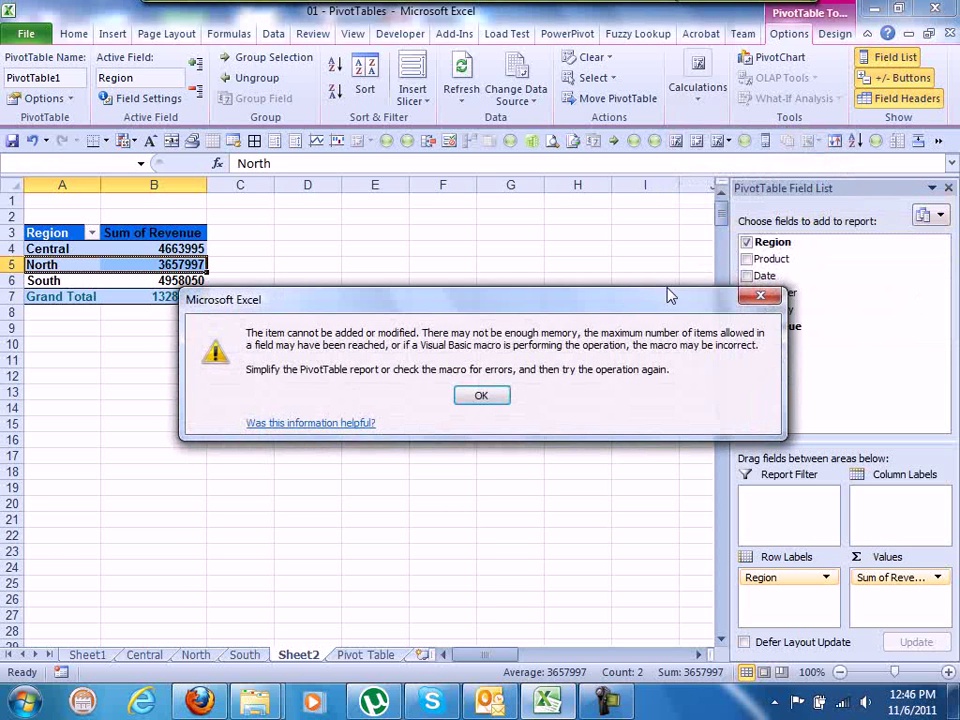
click(483, 395)
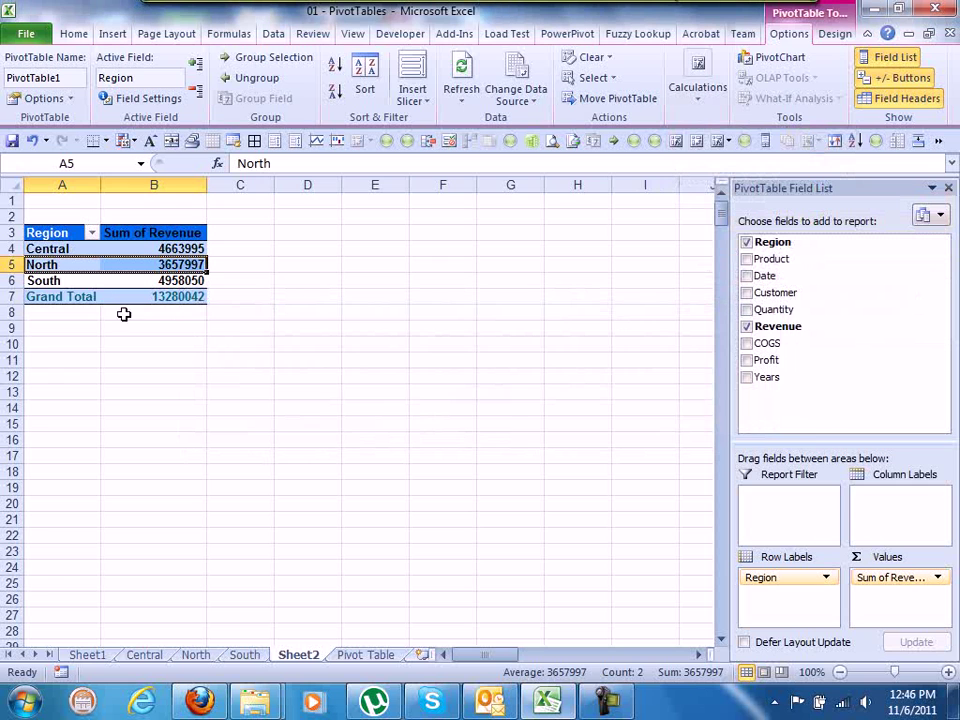
click(82, 281)
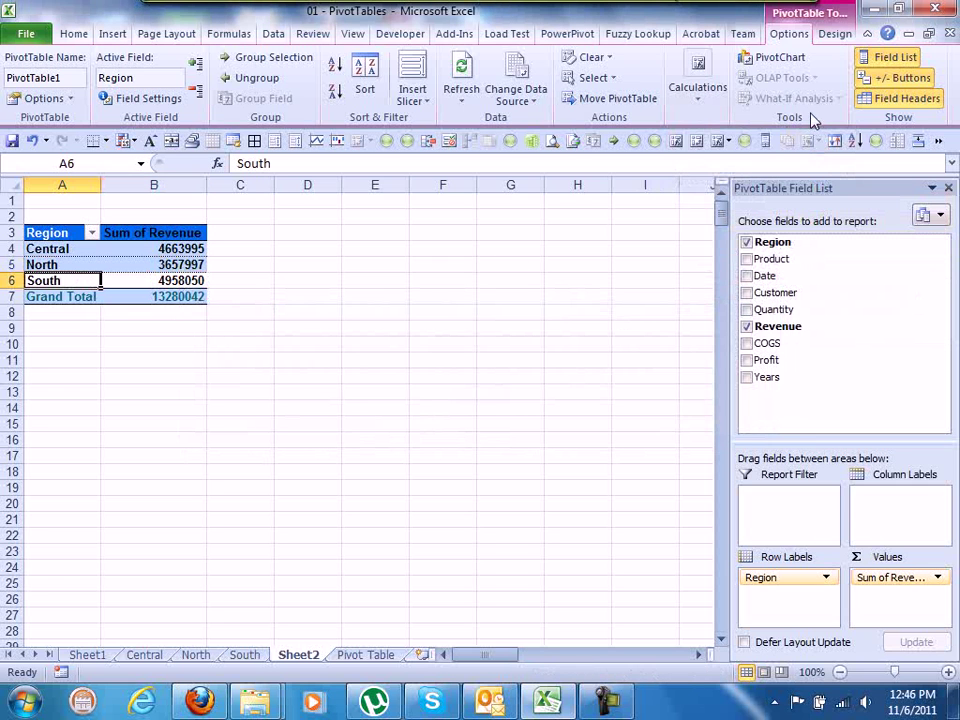
click(701, 101)
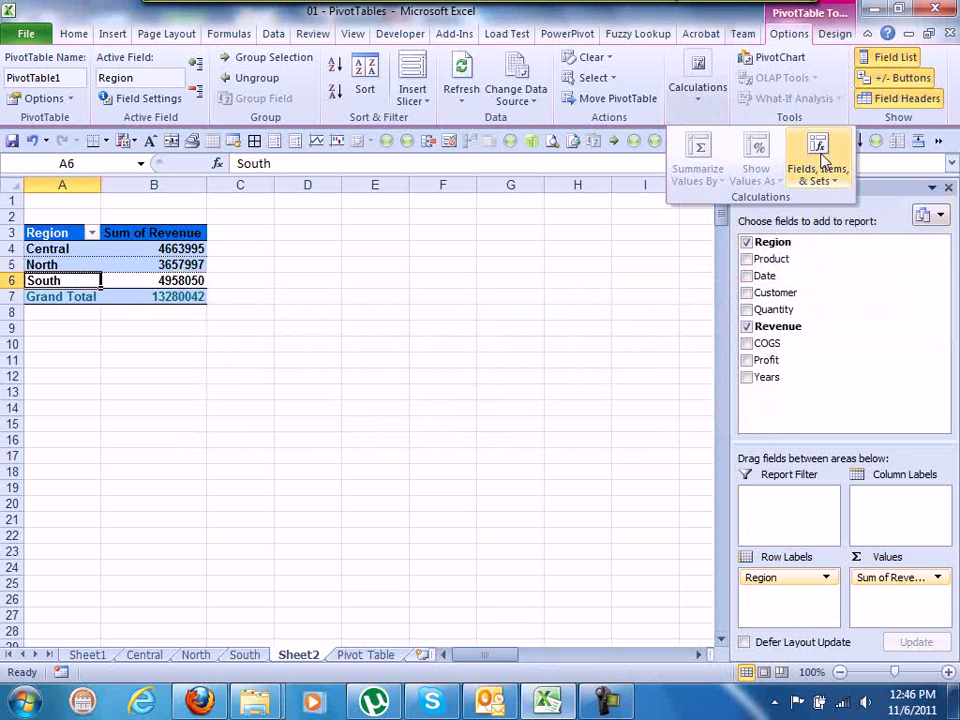
click(816, 160)
click(816, 221)
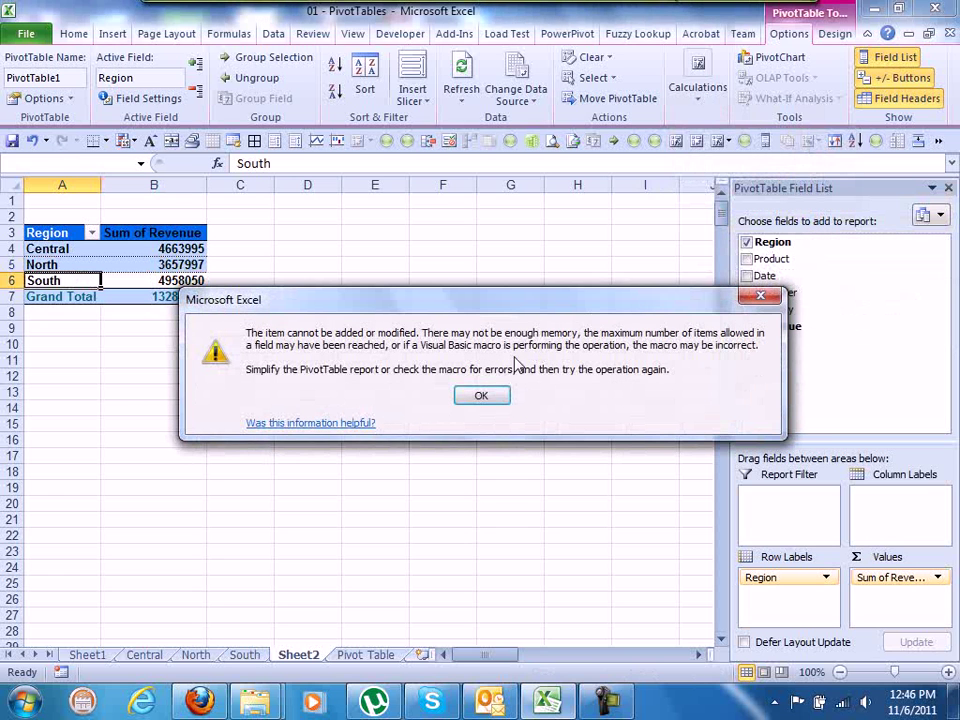
click(482, 397)
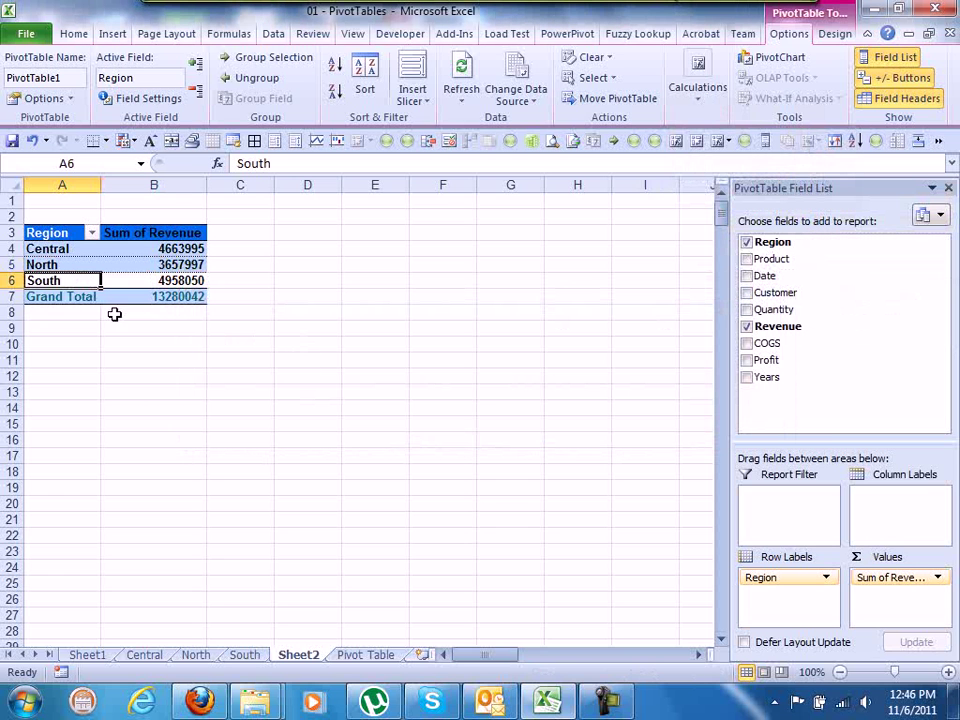
click(98, 262)
click(386, 253)
click(96, 265)
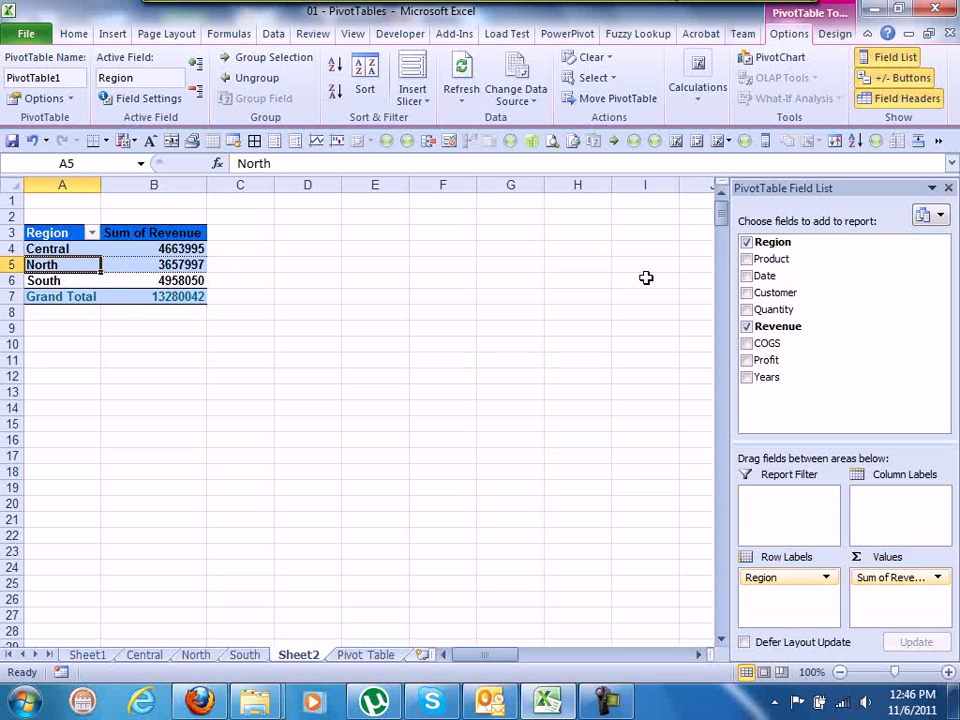
Switch to Explorer, go back to FM WORKSHOP, and open '01 - PivotTables calculated items'
click(256, 704)
click(191, 508)
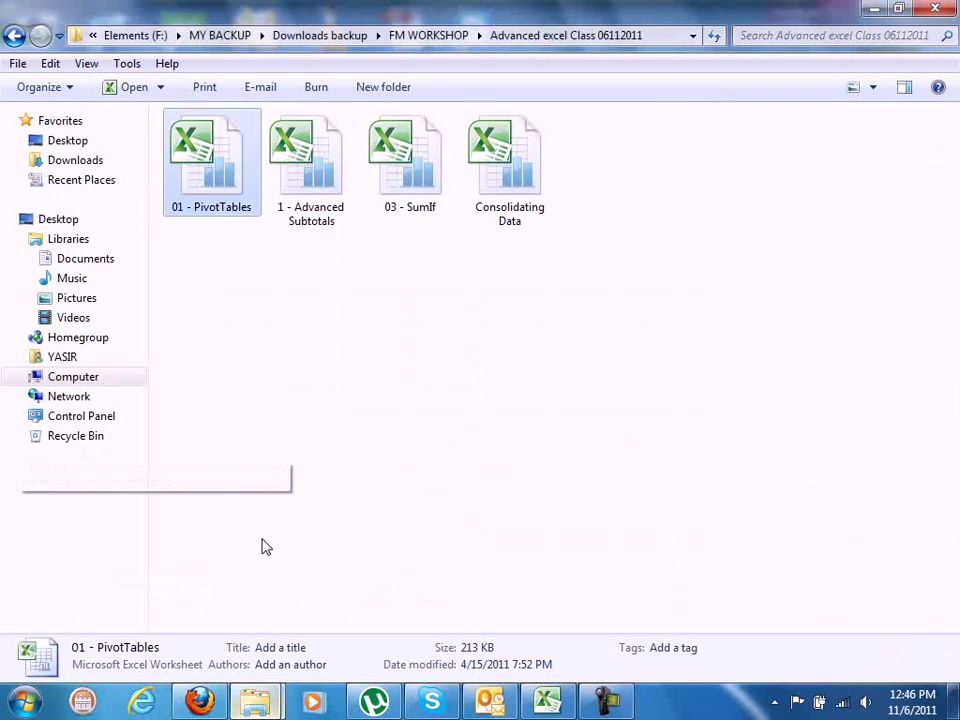
click(14, 36)
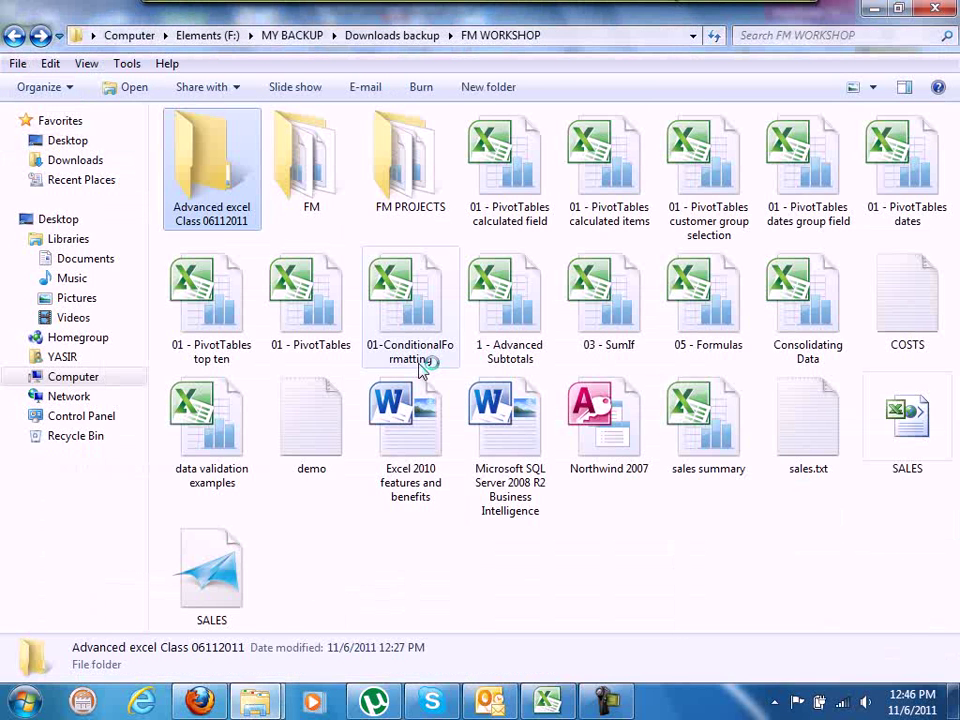
click(600, 535)
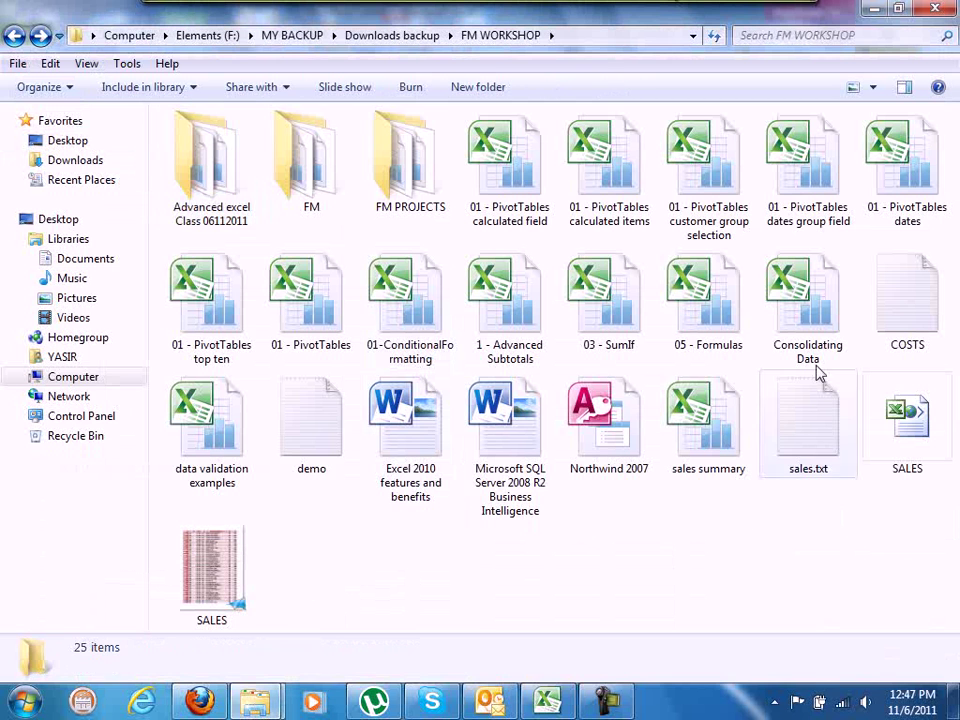
double_click(615, 229)
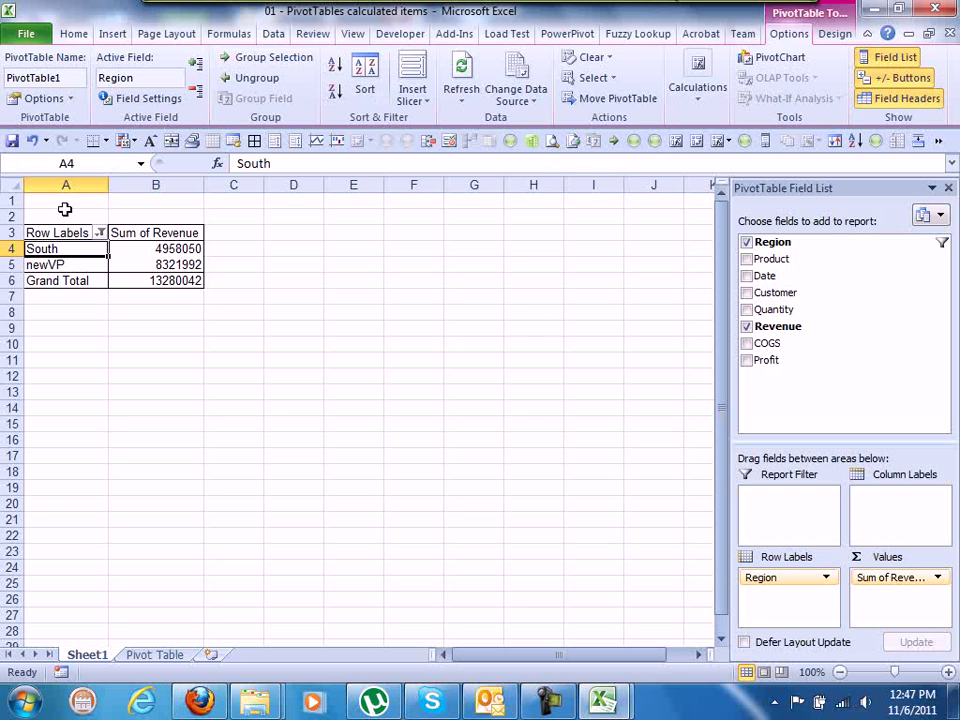
Reset the Row Labels filter so every region is shown
click(78, 264)
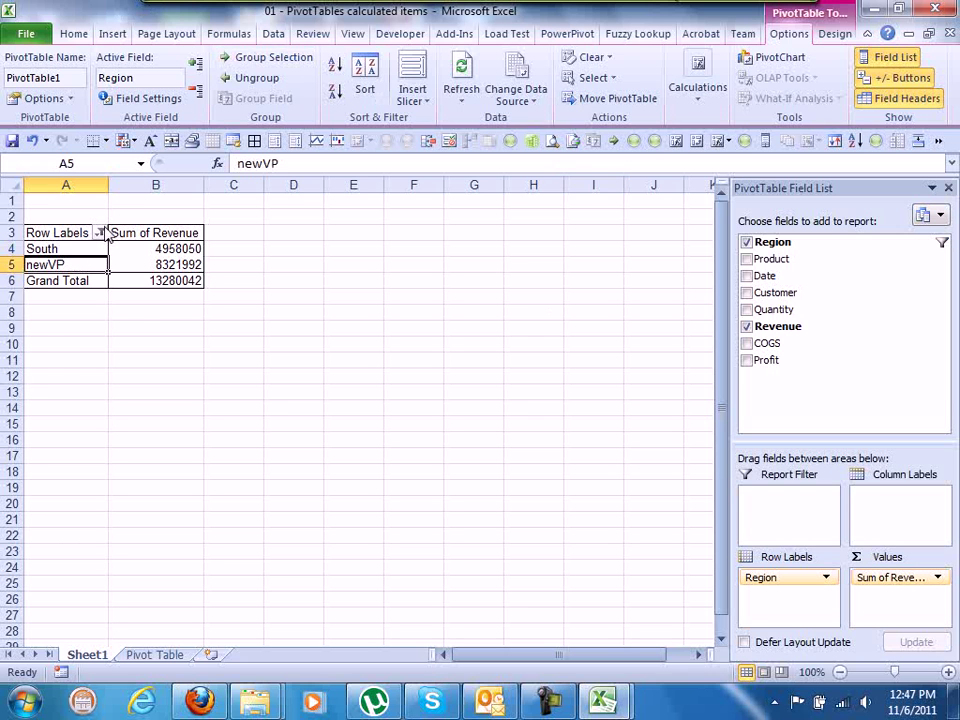
click(100, 232)
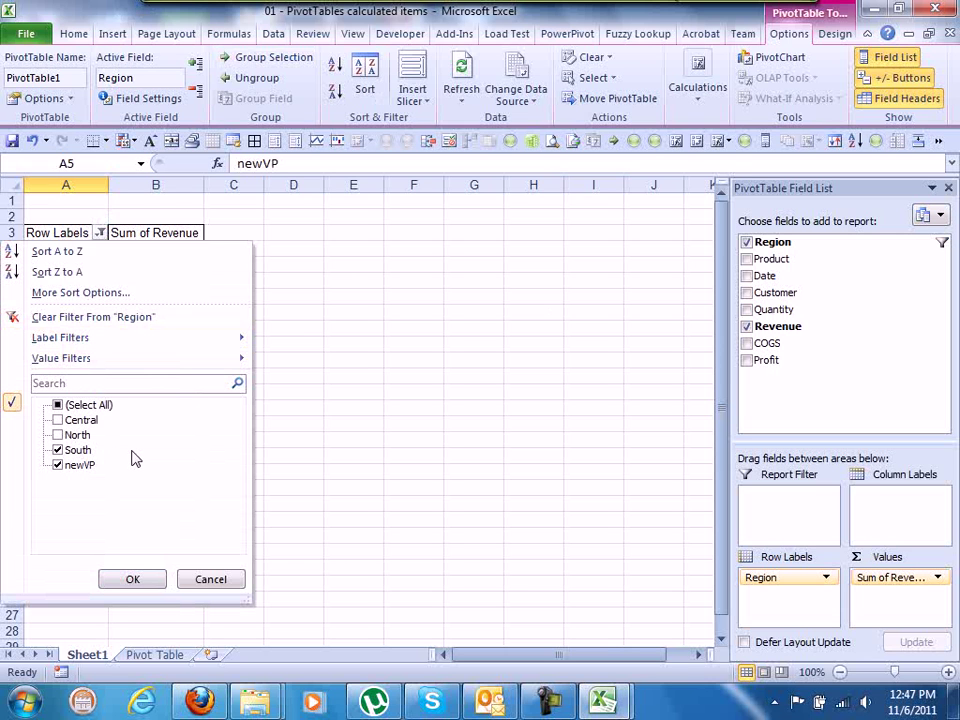
click(58, 404)
click(133, 580)
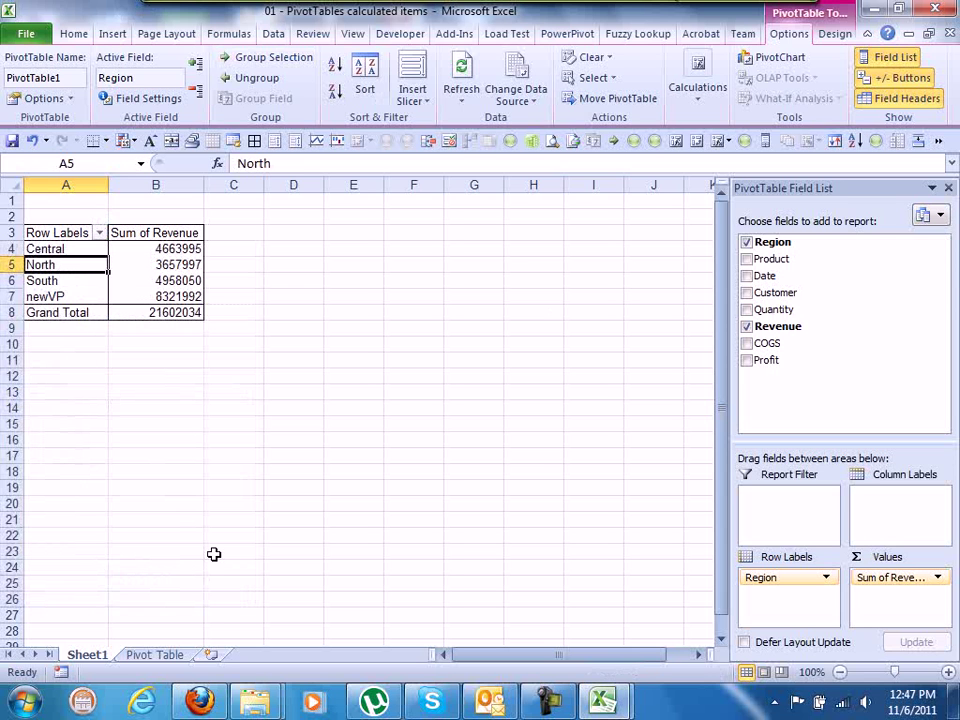
Filter the row labels to only South and newVP, then close the workbook with Ctrl+W
click(99, 233)
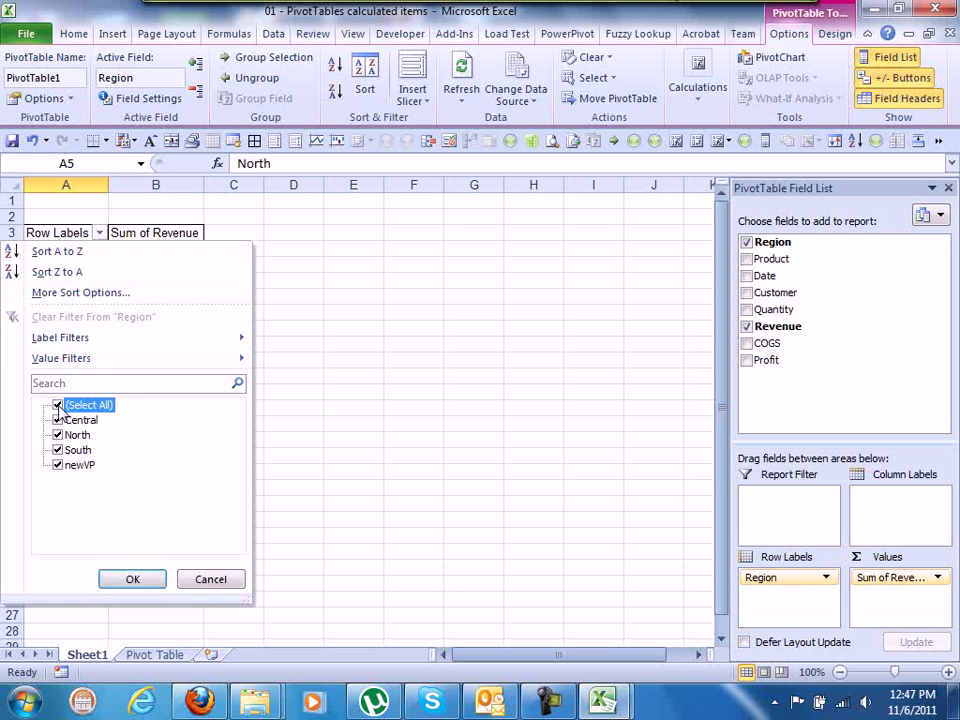
click(58, 405)
click(58, 450)
click(58, 465)
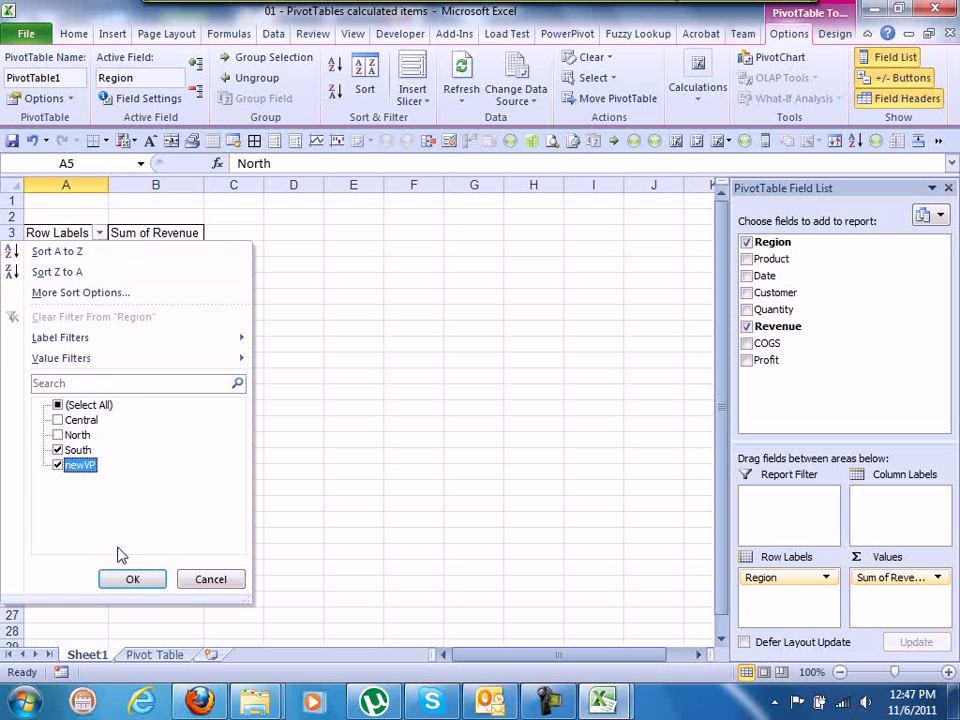
click(133, 579)
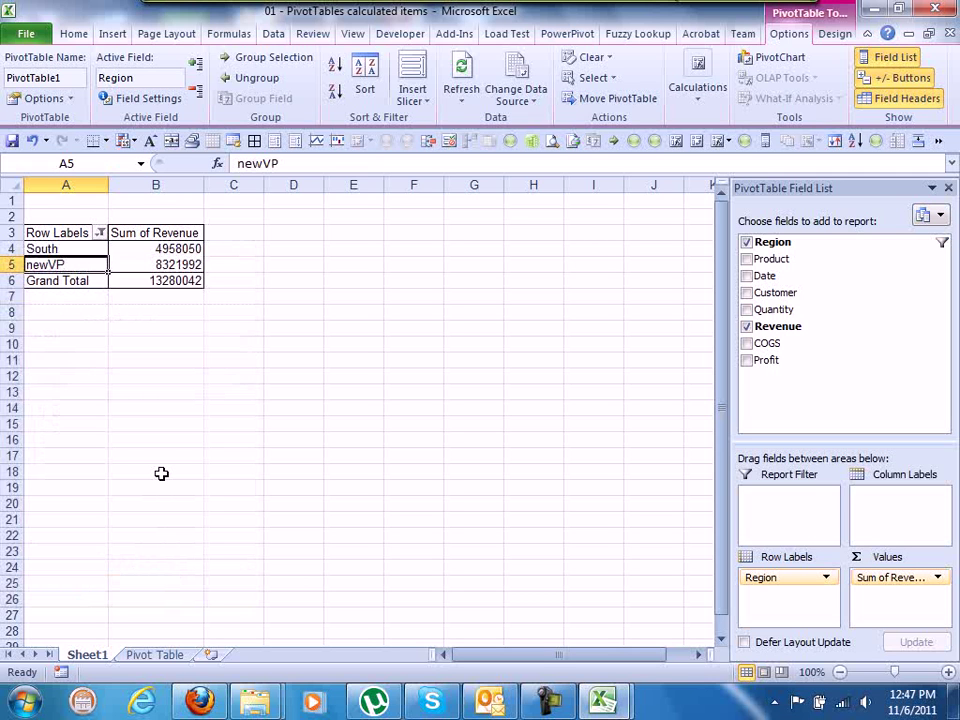
key(ctrl+w)
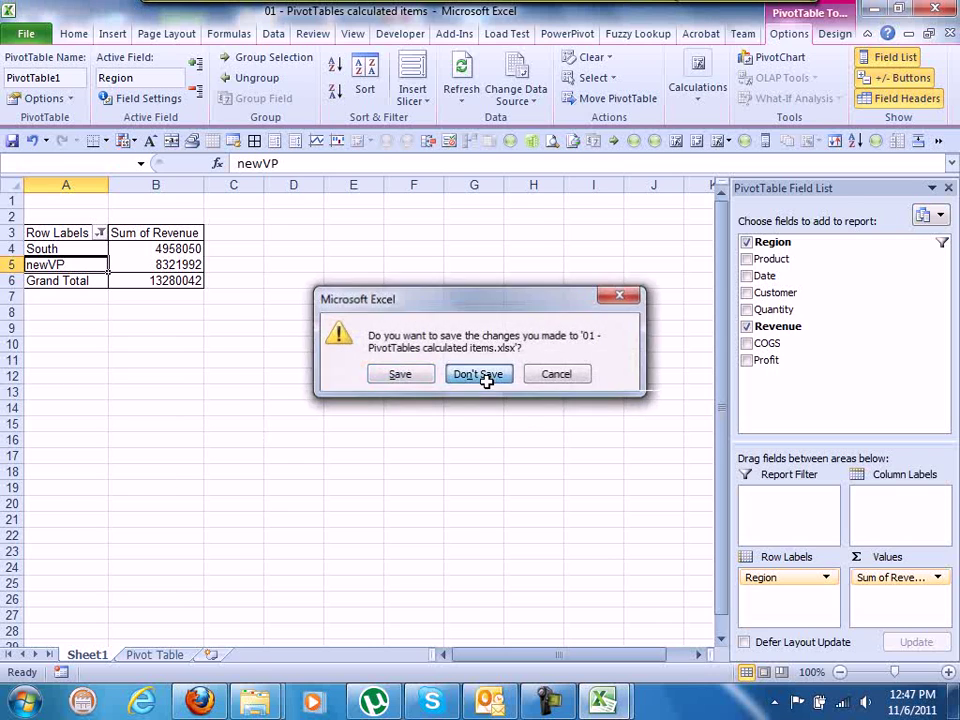
Close the calculated items workbook without saving and open '01 - PivotTables customer group selection' from FM WORKSHOP
click(487, 375)
click(255, 700)
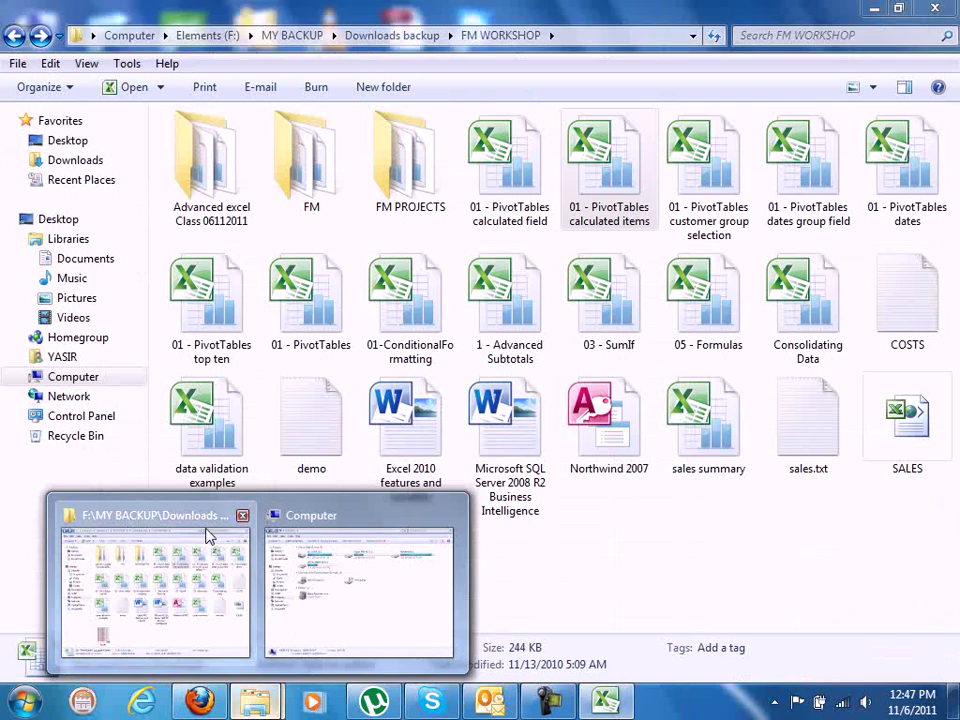
click(180, 538)
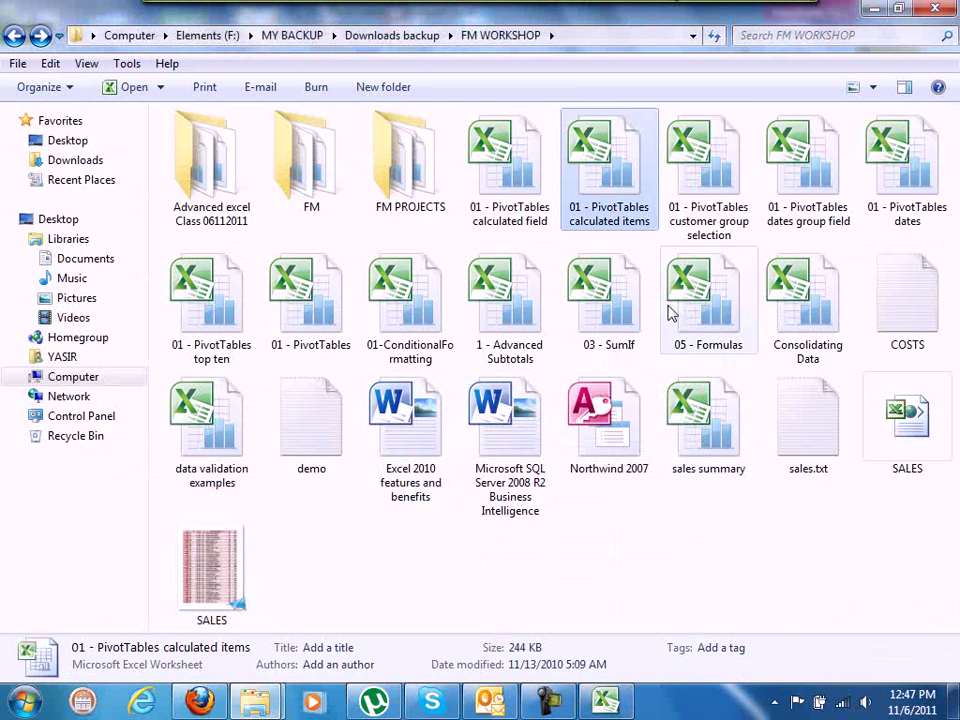
double_click(707, 207)
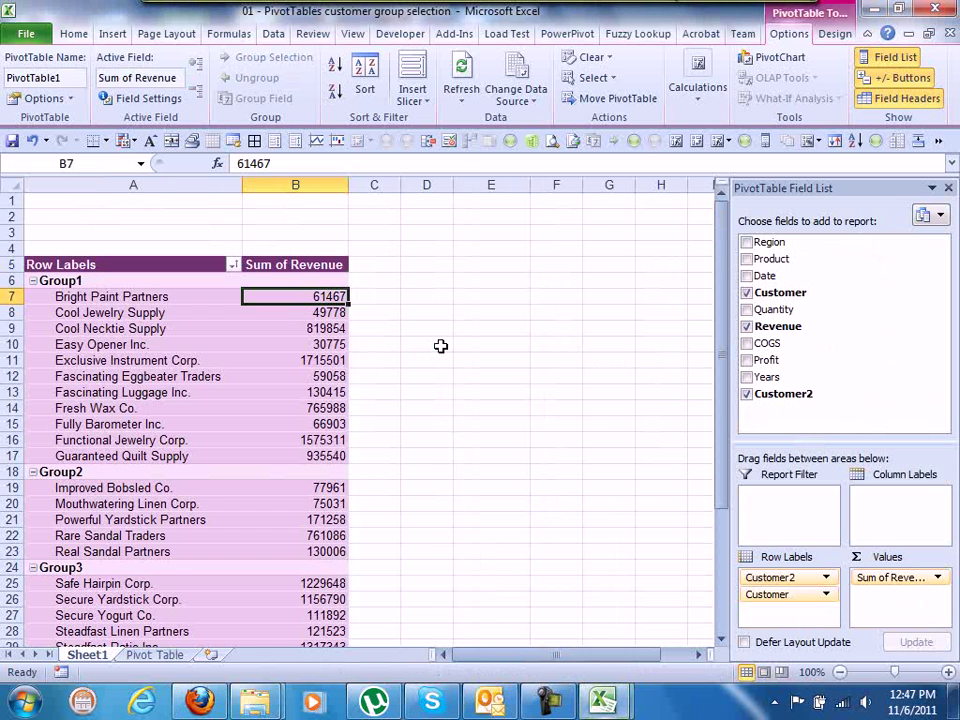
scroll(440, 346, down, 1)
scroll(440, 346, down, 2)
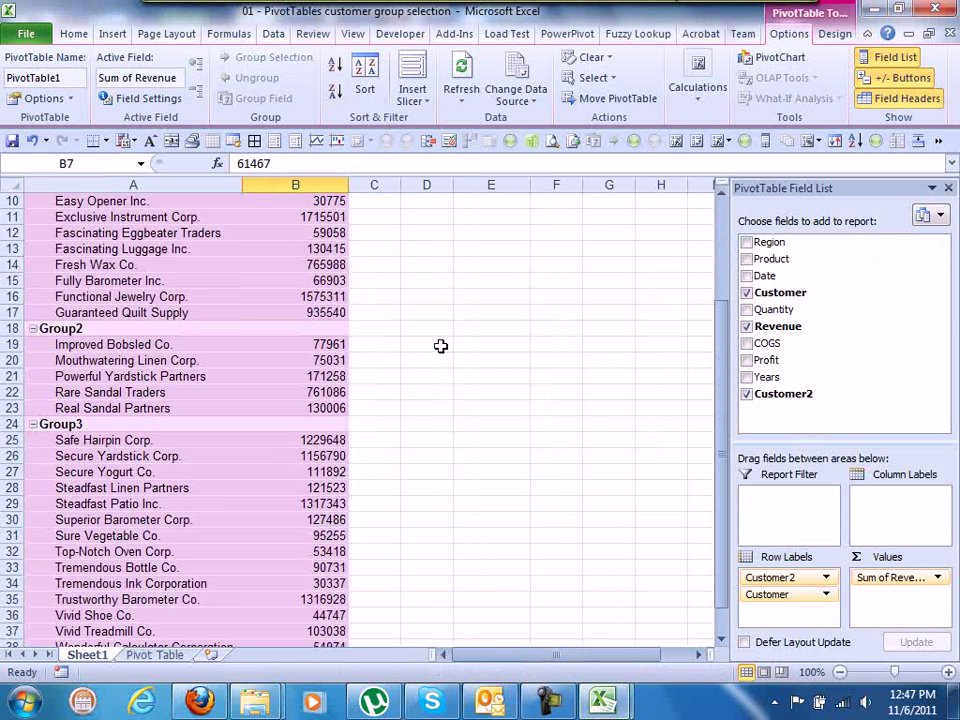
scroll(440, 346, down, 3)
scroll(440, 346, up, 2)
scroll(440, 346, up, 1)
Insert a default column PivotChart from the grouped customer pivot and drag it right
click(767, 60)
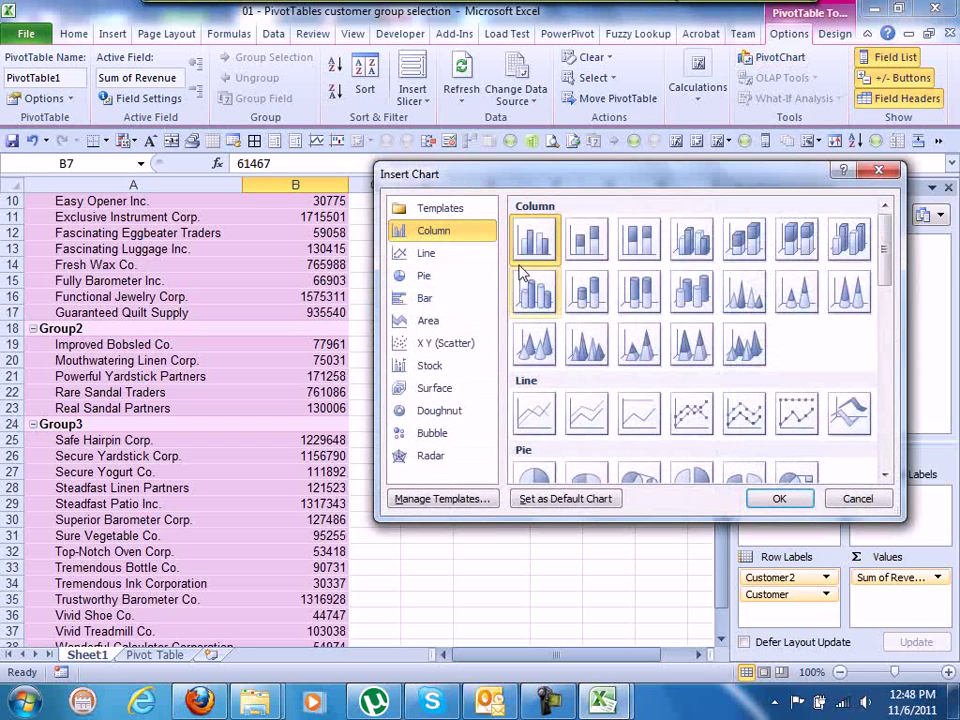
click(779, 499)
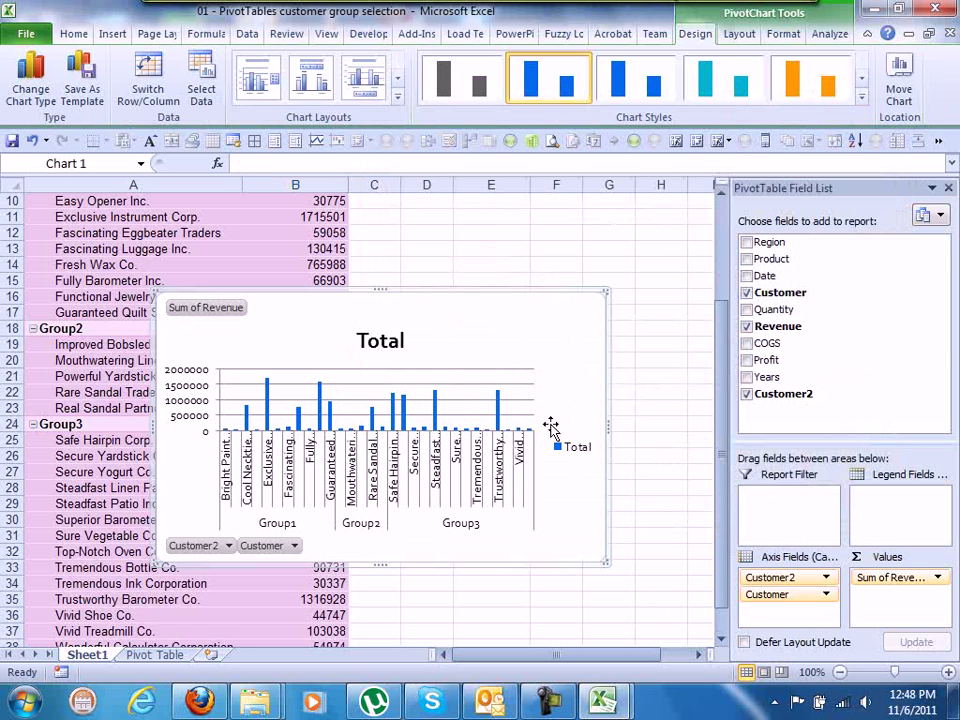
drag(499, 304, 679, 296)
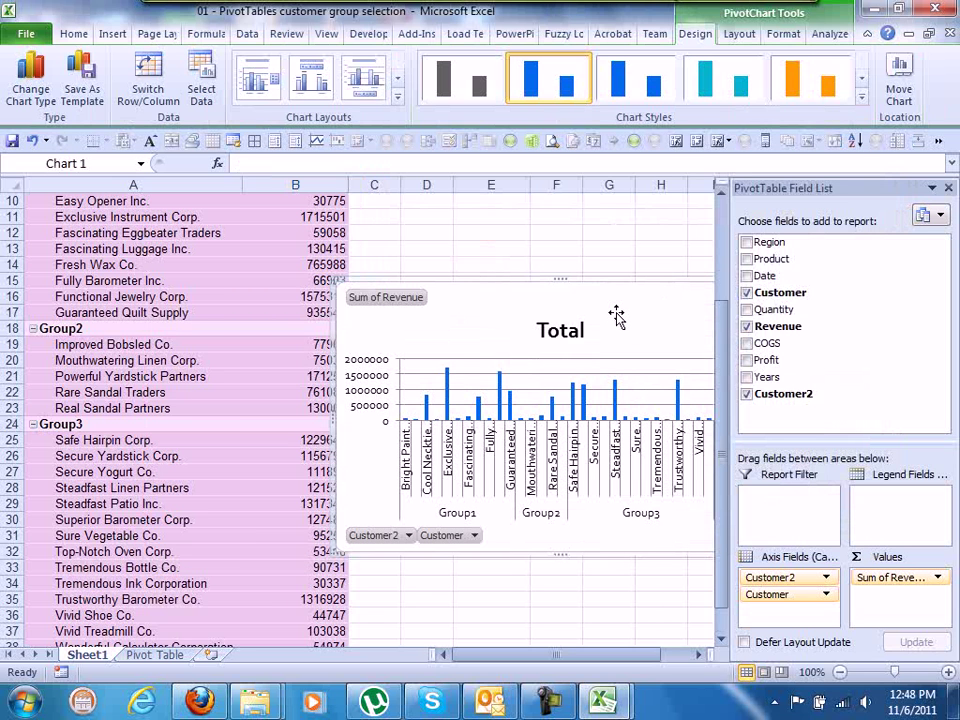
Move the chart to a new sheet Chart1 and apply the layout with title, legend and data labels
click(899, 82)
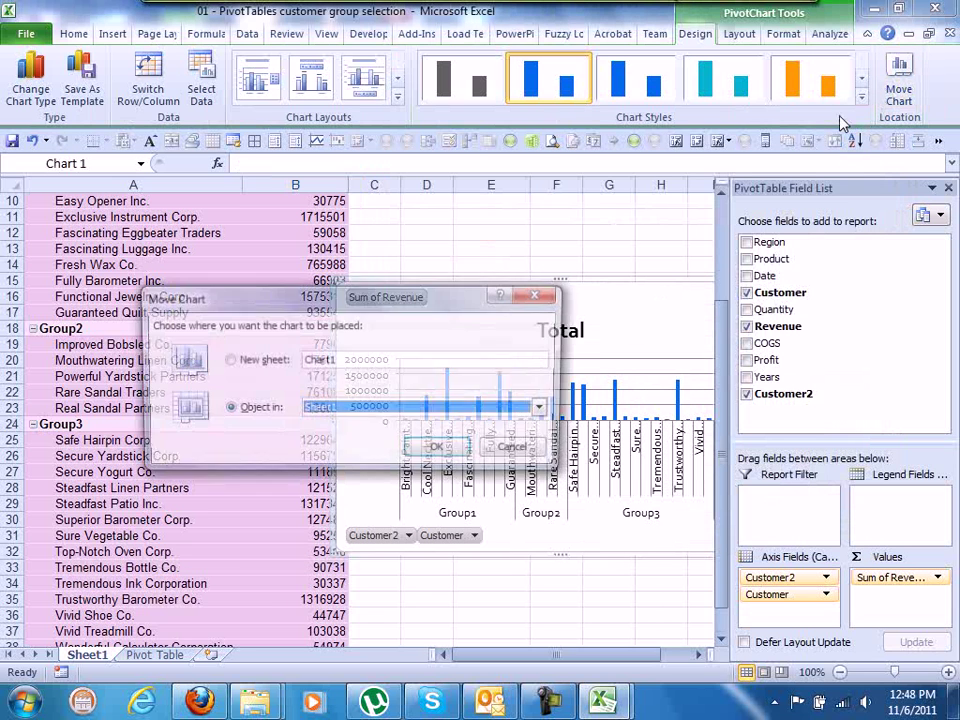
click(228, 360)
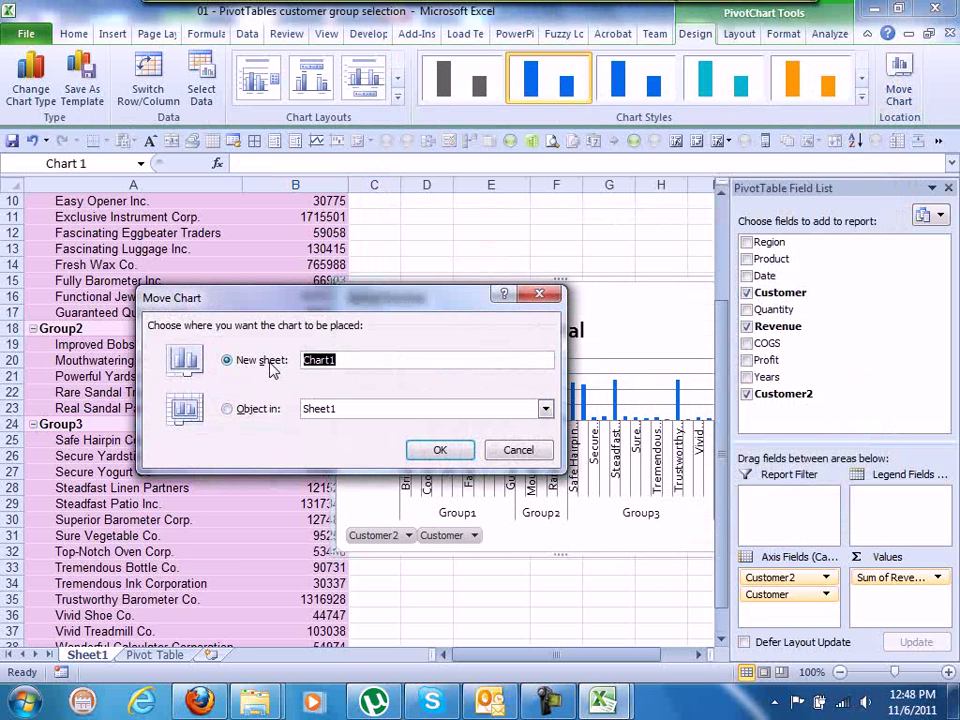
click(440, 450)
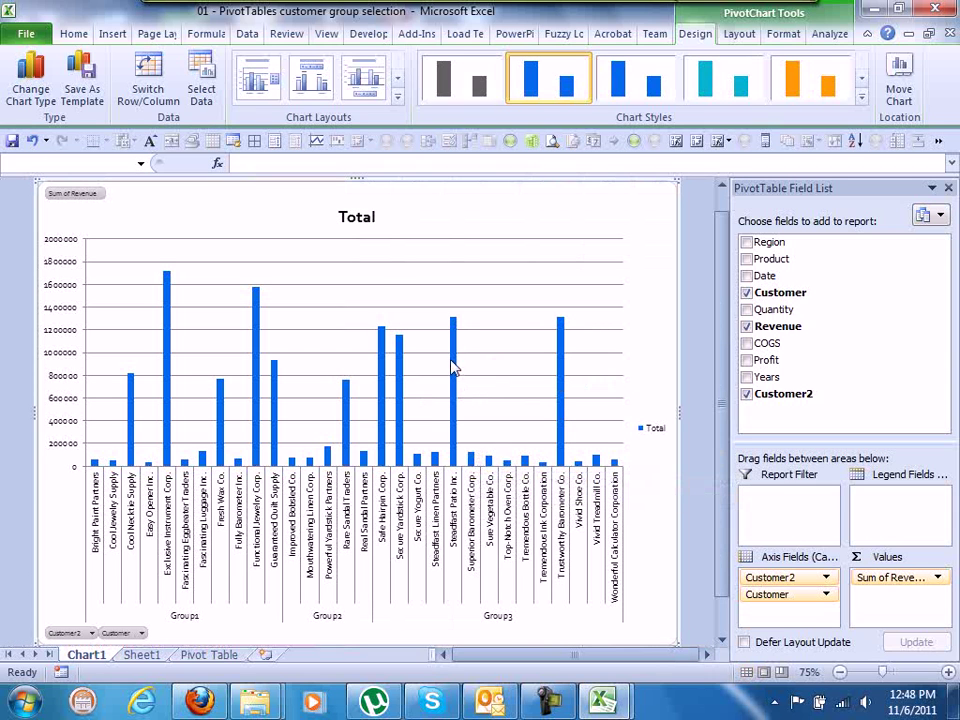
click(397, 97)
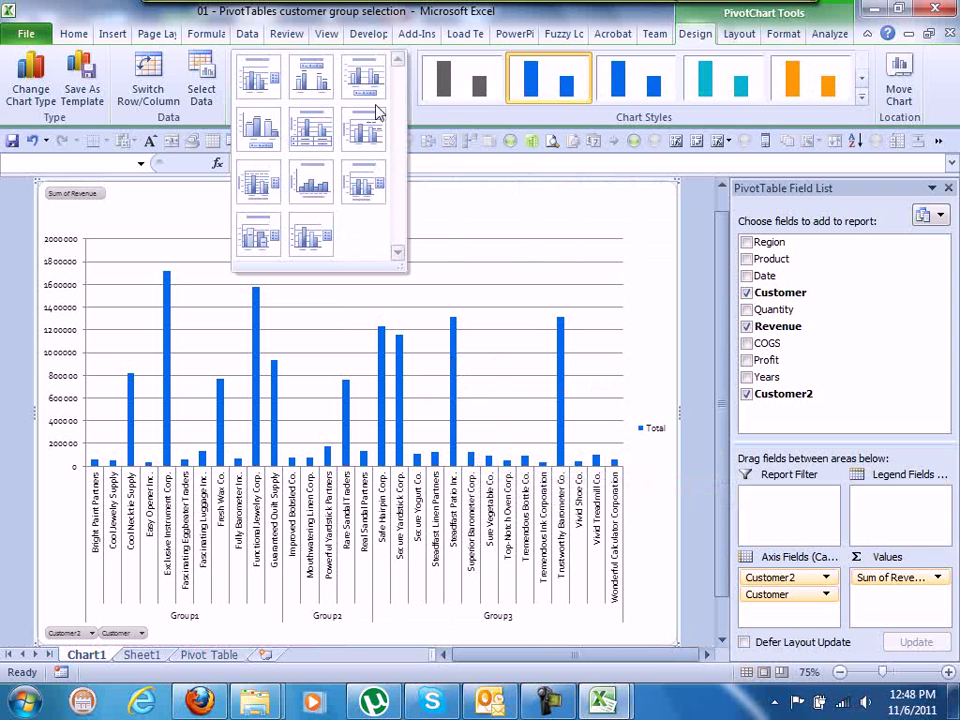
click(311, 77)
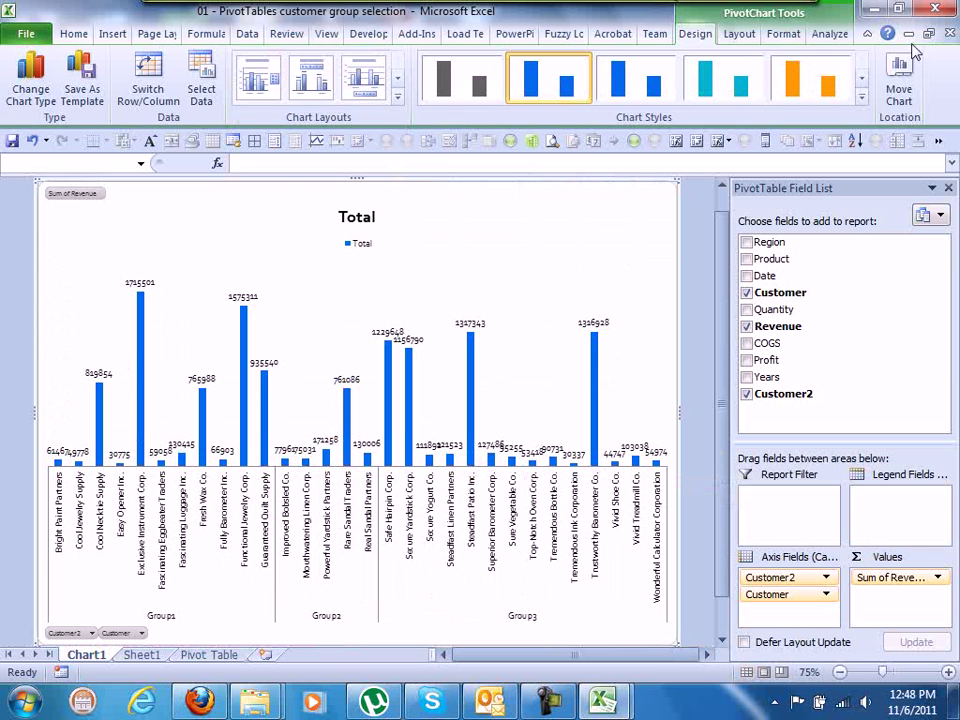